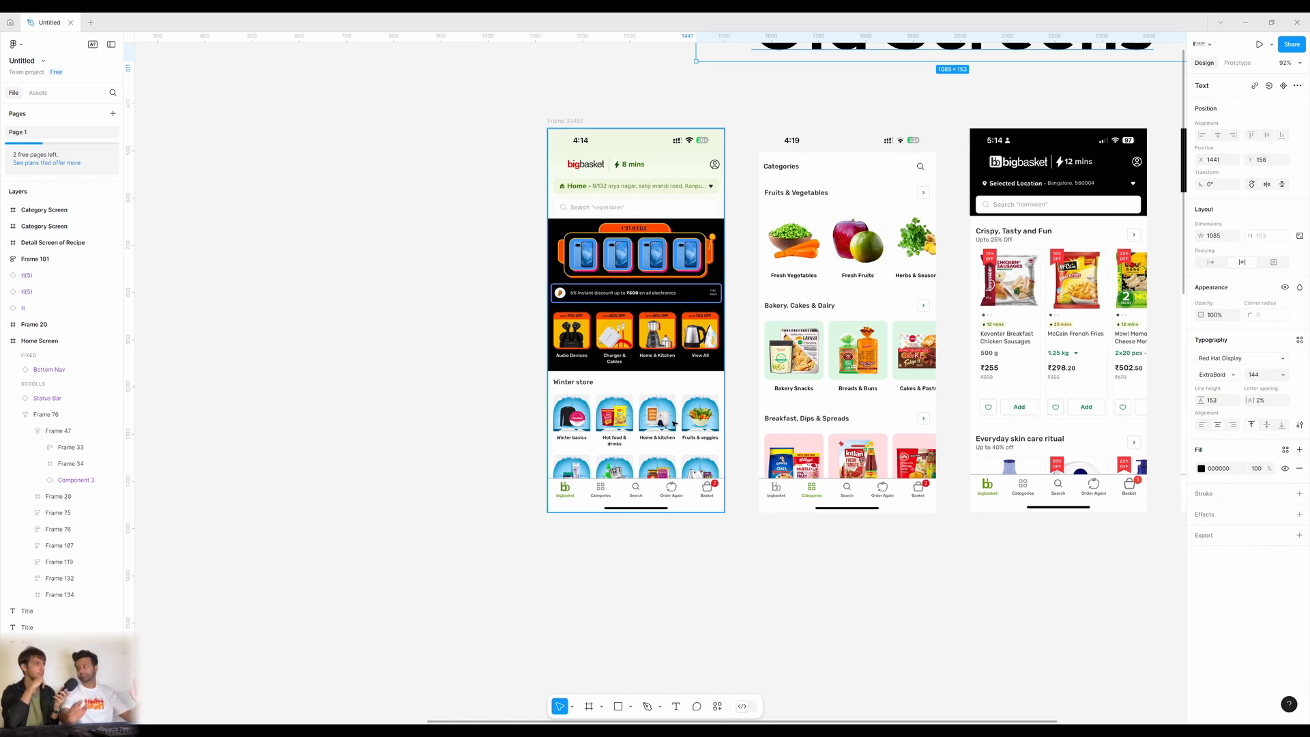
Inspect the first old home screen screenshot's image fill settings, then close them.
{"action": "scroll", "coordinate": [696, 409], "scroll_direction": "up", "scroll_amount": 2}
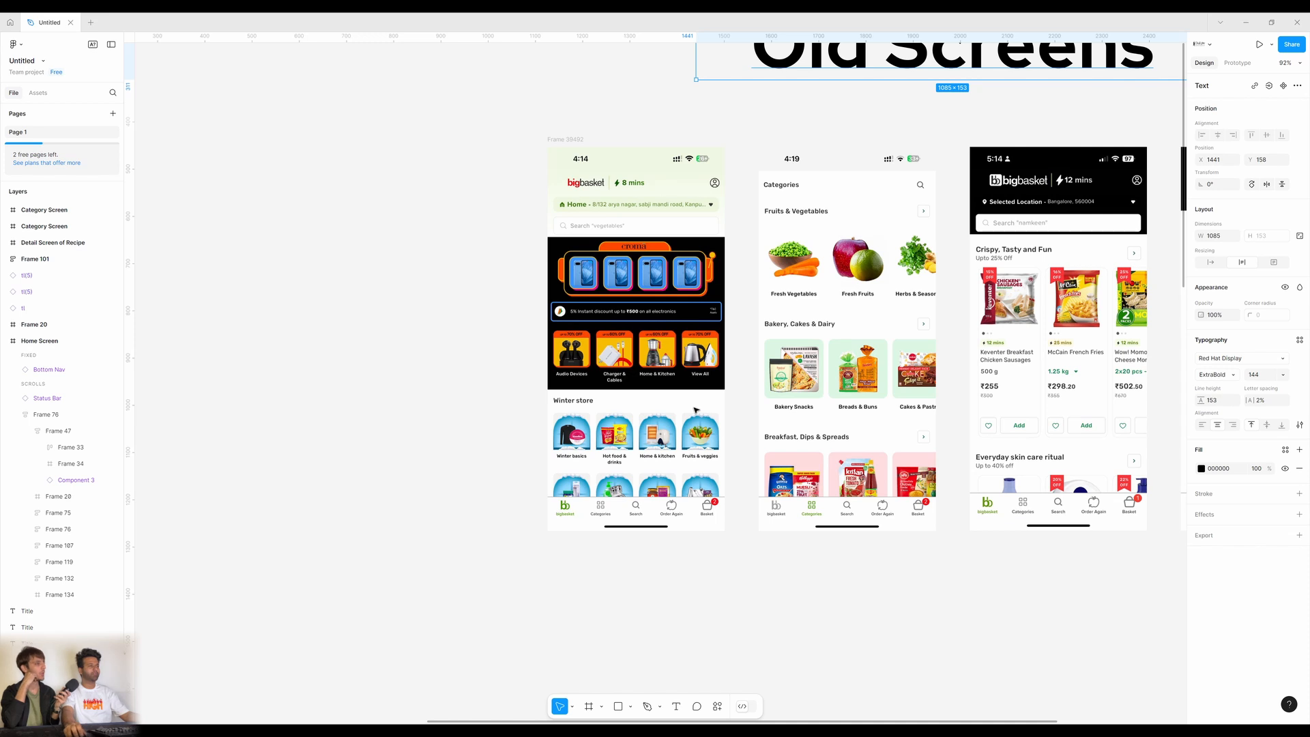
{"action": "scroll", "coordinate": [648, 341], "scroll_direction": "up", "scroll_amount": 2}
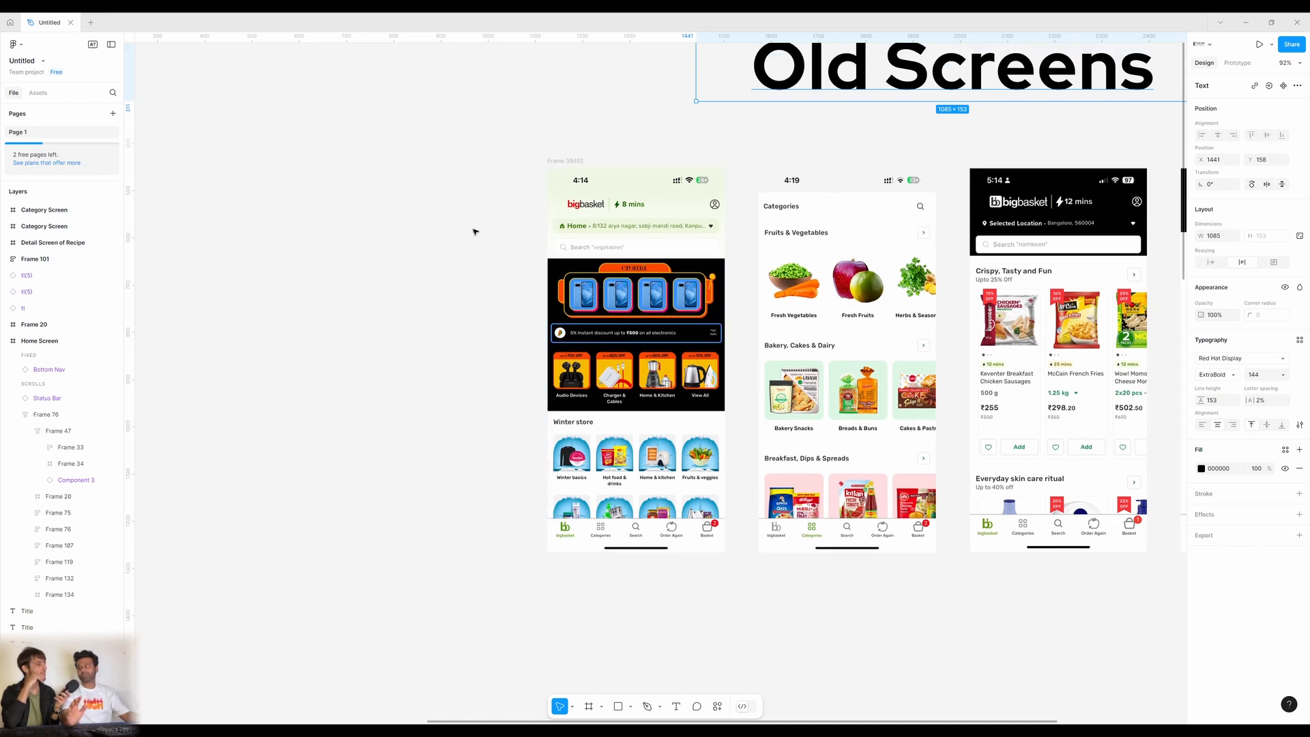
{"action": "left_click", "coordinate": [569, 224]}
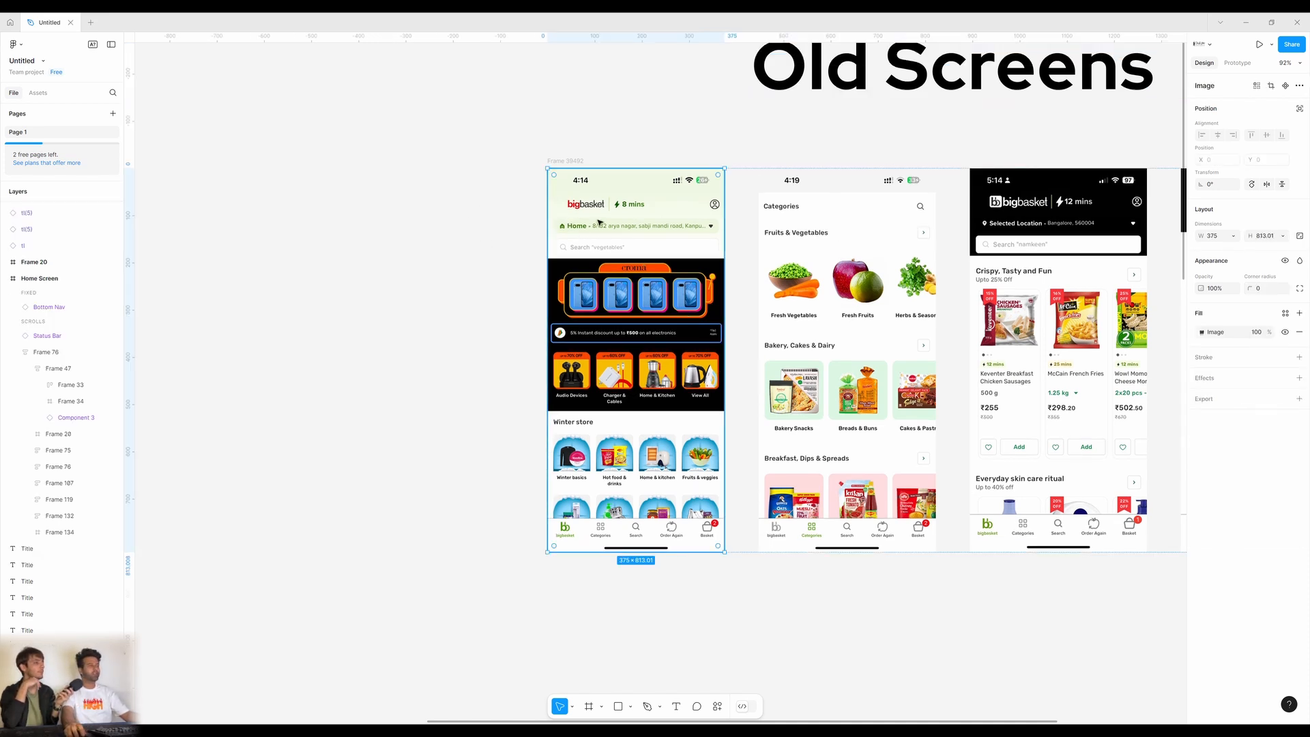
{"action": "double_click", "coordinate": [642, 334]}
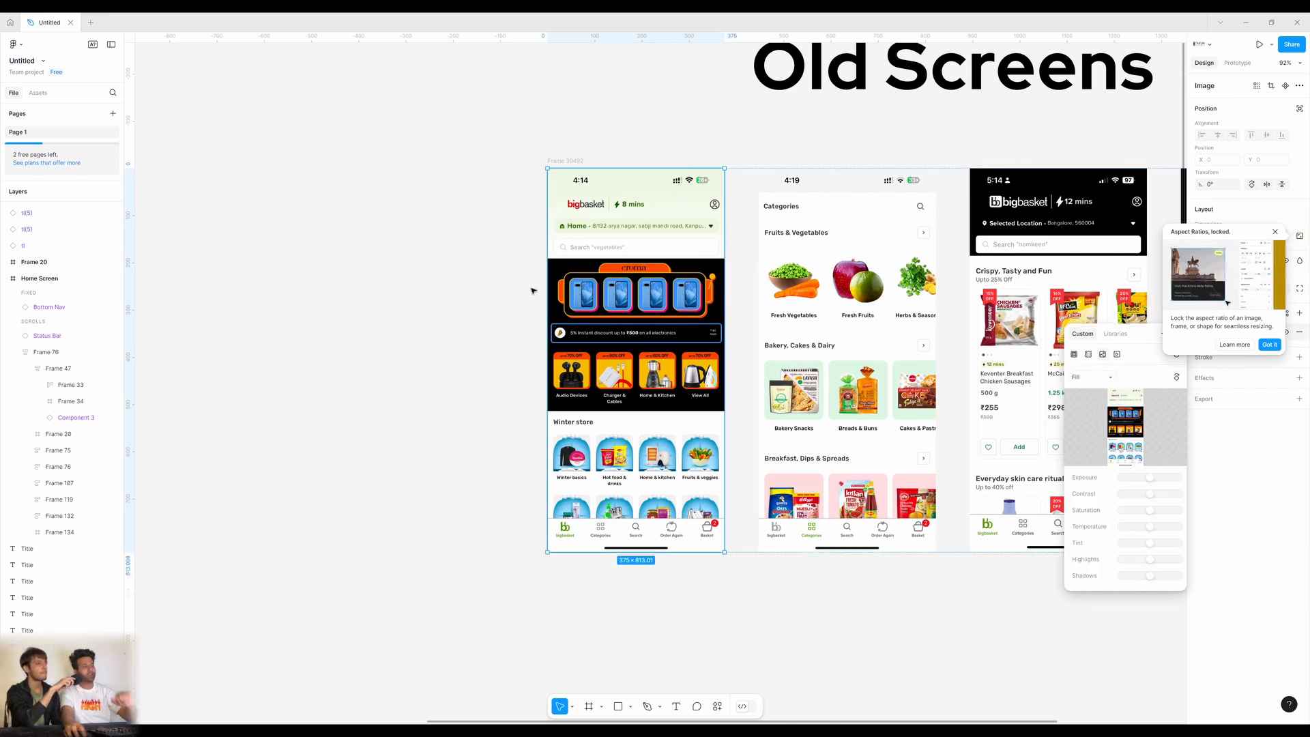
{"action": "left_click_drag", "start_coordinate": [1130, 334], "coordinate": [392, 268]}
{"action": "left_click", "coordinate": [437, 266]}
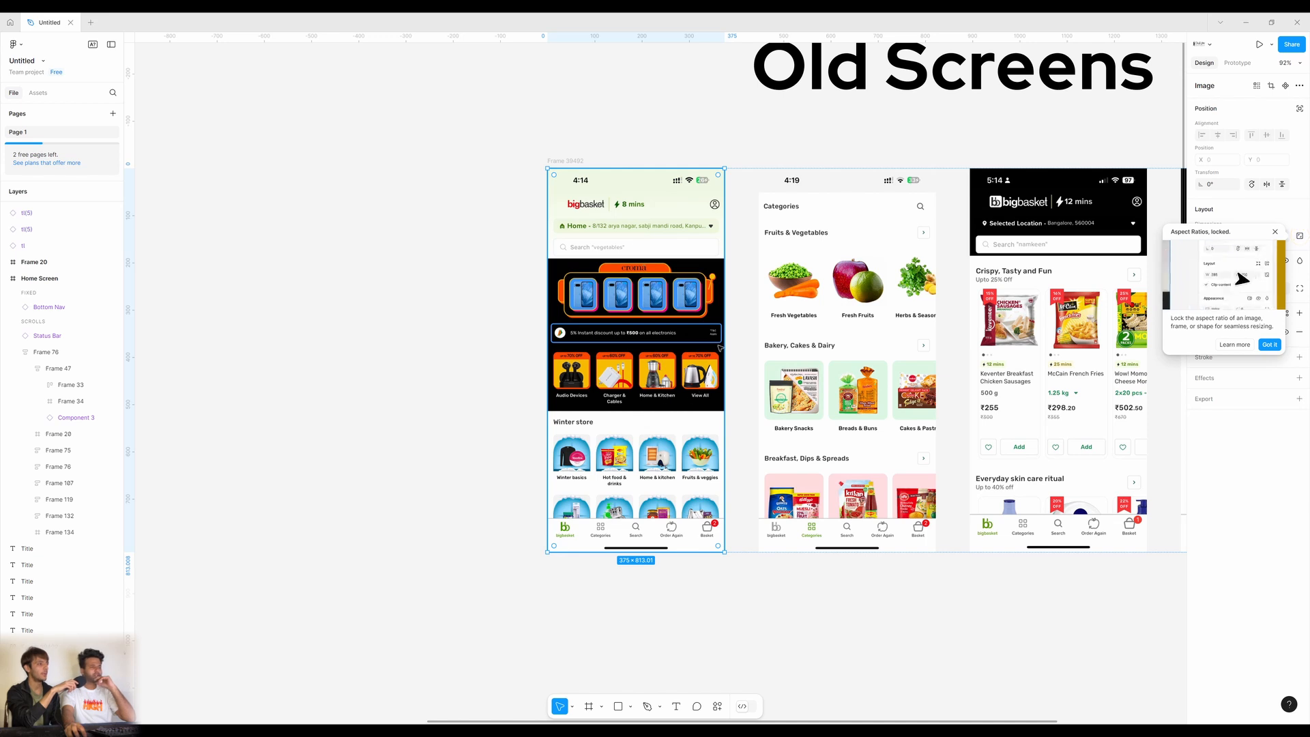
{"action": "left_click", "coordinate": [454, 372]}
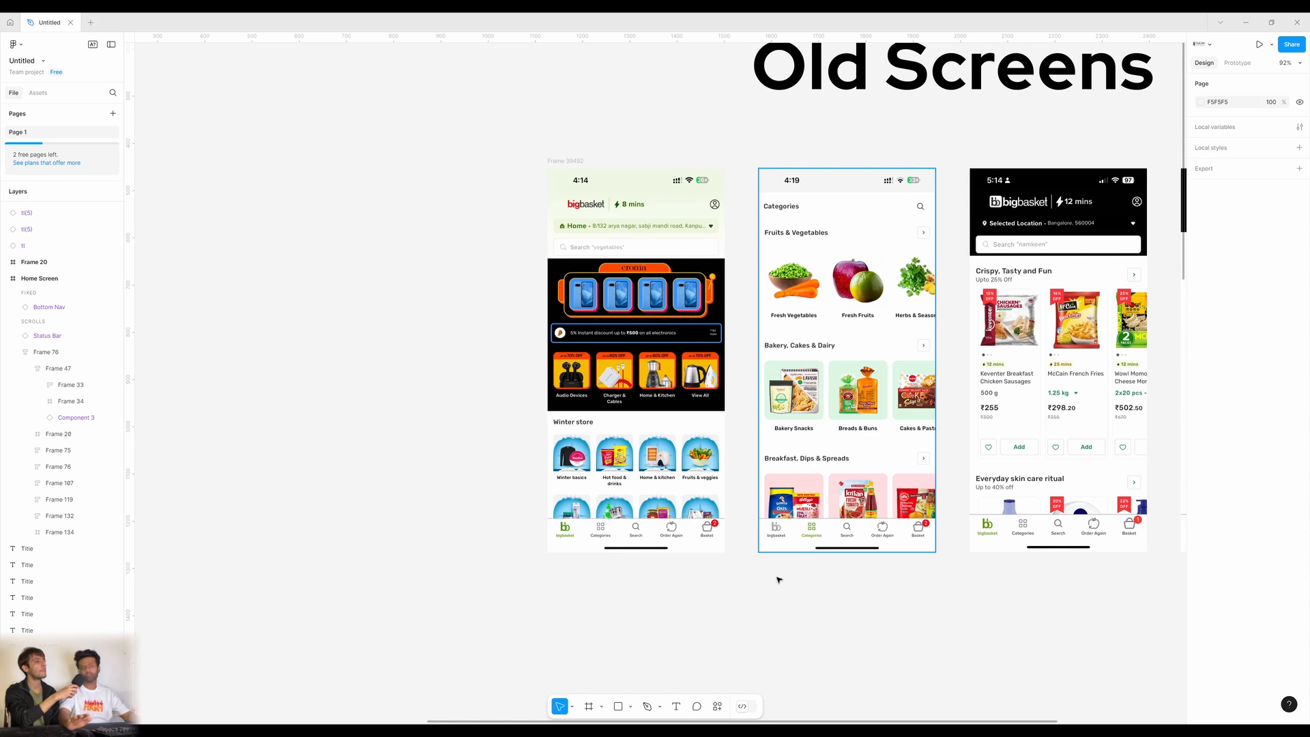
Pan down to New Screens and select the Home Screen content frame (Frame 76).
{"action": "left_click_drag", "start_coordinate": [775, 576], "coordinate": [751, 387]}
{"action": "scroll", "coordinate": [702, 284], "scroll_direction": "down", "scroll_amount": 10}
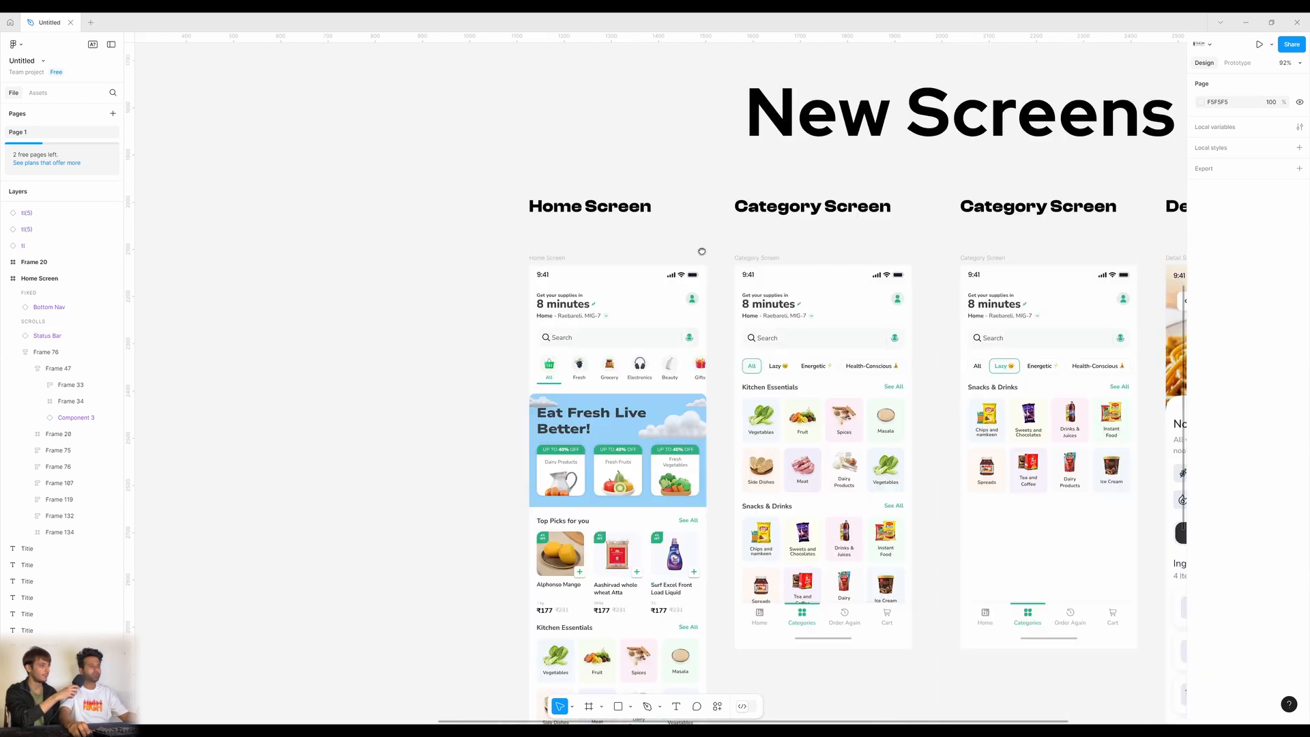
{"action": "scroll", "coordinate": [598, 212], "scroll_direction": "up", "scroll_amount": 15}
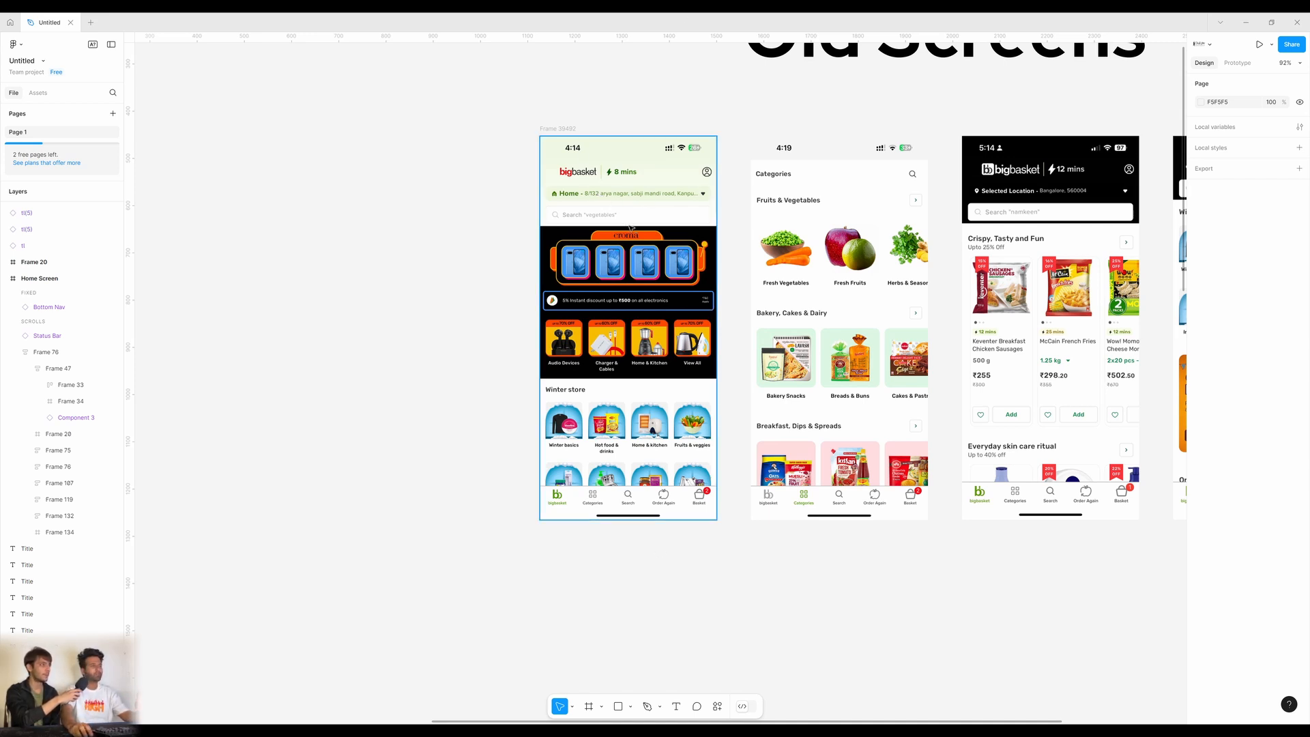
{"action": "scroll", "coordinate": [668, 232], "scroll_direction": "down", "scroll_amount": 10}
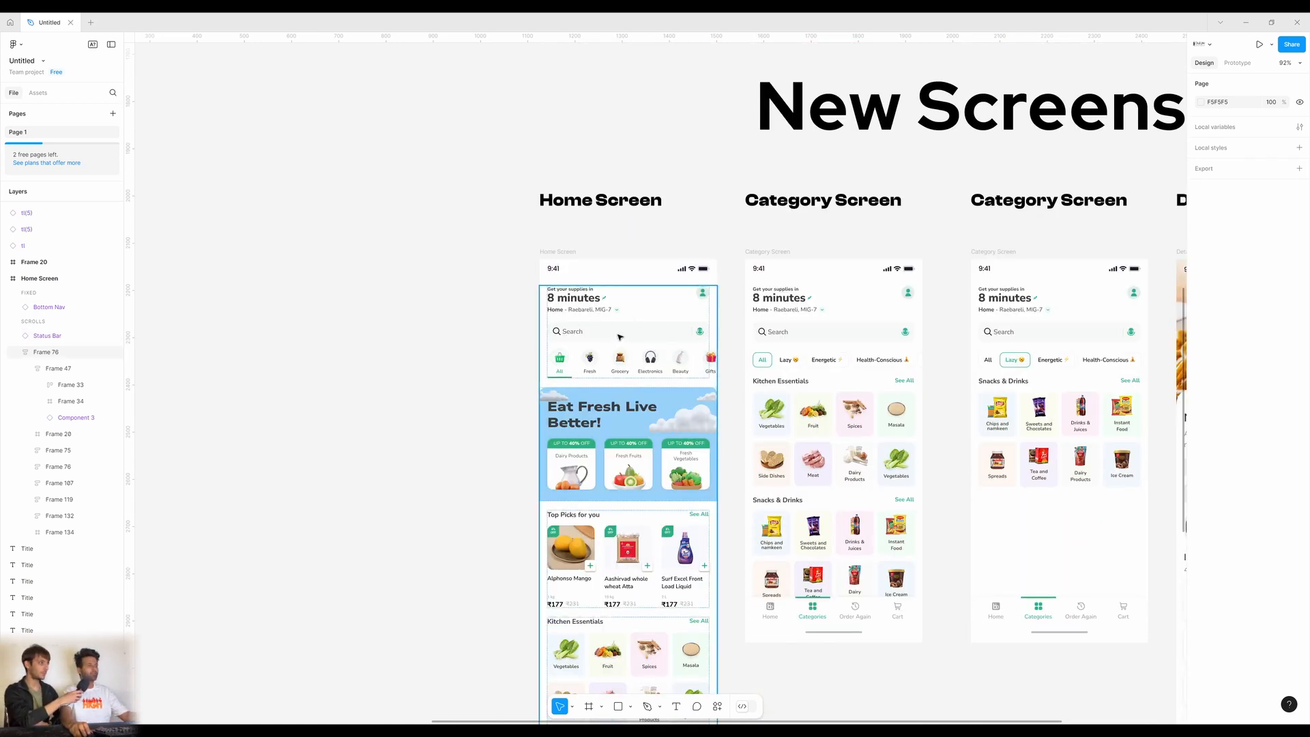
{"action": "left_click", "coordinate": [618, 338]}
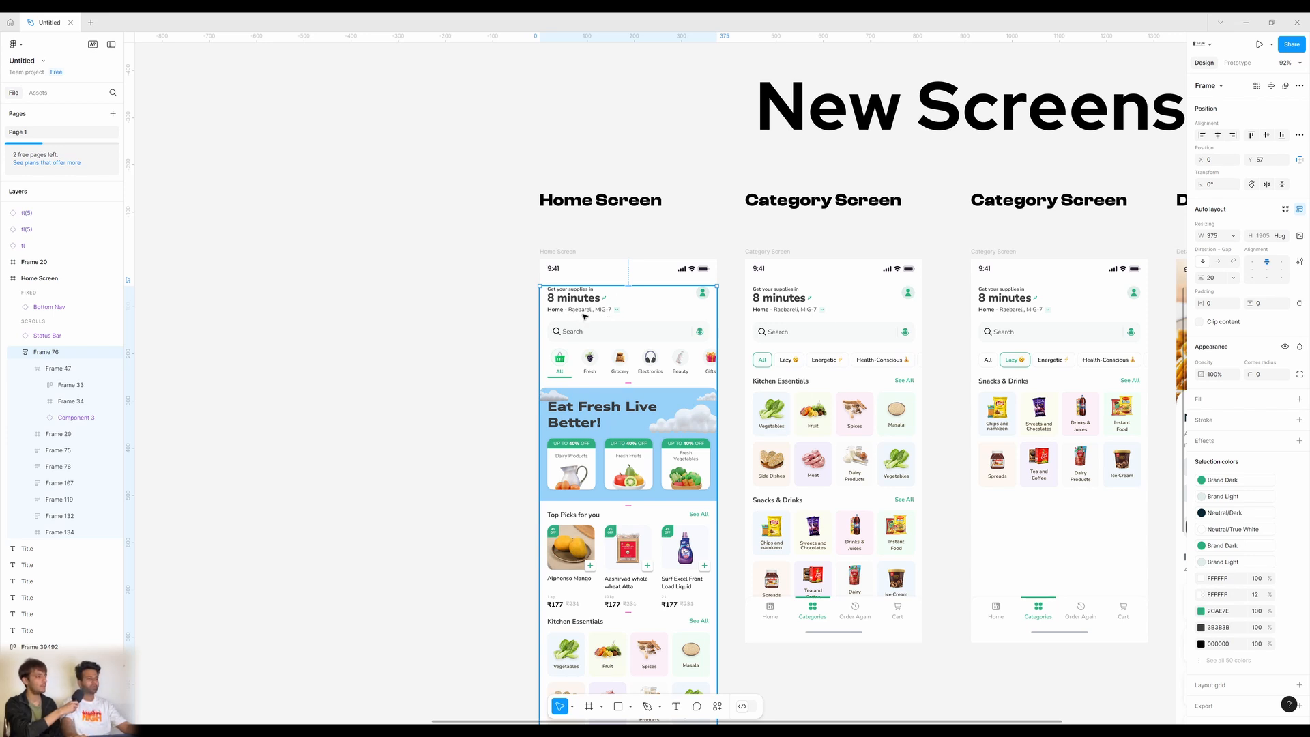
Inspect the Home Screen's delivery-time header, location text and category strip group.
{"action": "left_click", "coordinate": [584, 315]}
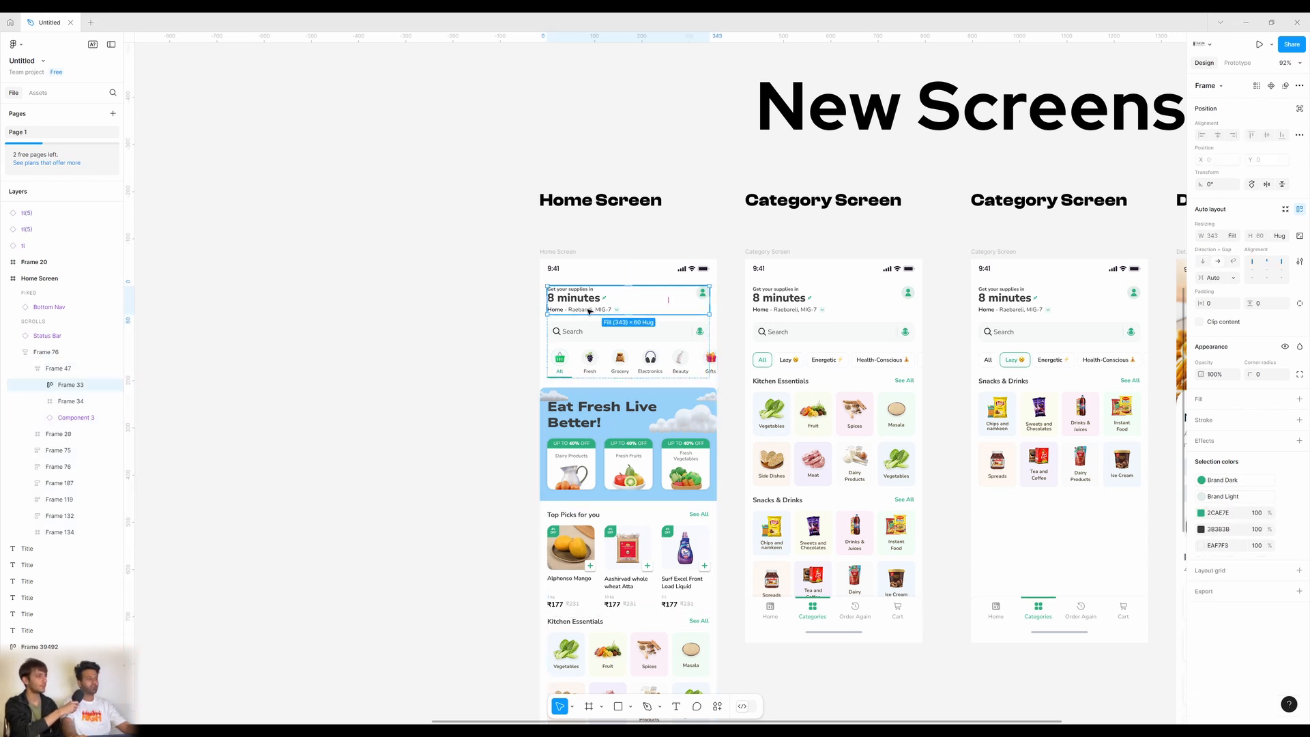
{"action": "double_click", "coordinate": [589, 312]}
{"action": "double_click", "coordinate": [589, 312]}
{"action": "double_click", "coordinate": [588, 311]}
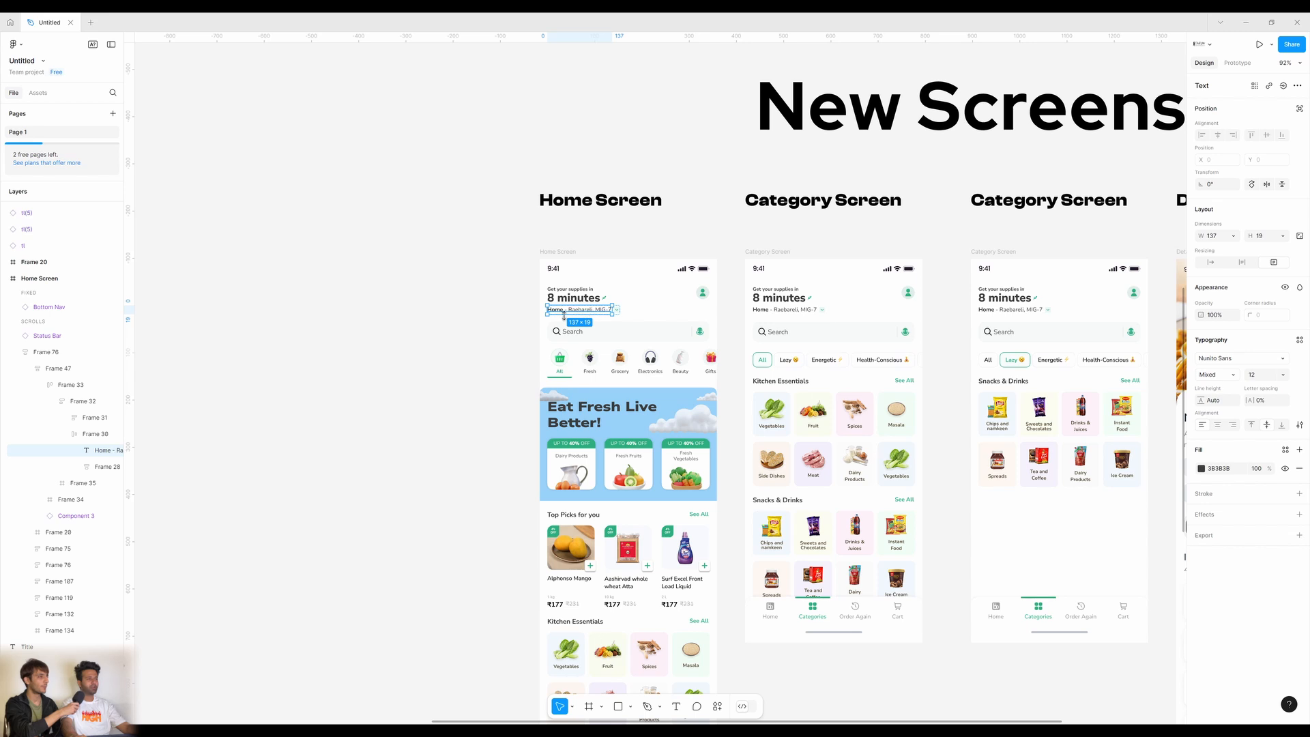
{"action": "left_click", "coordinate": [504, 333]}
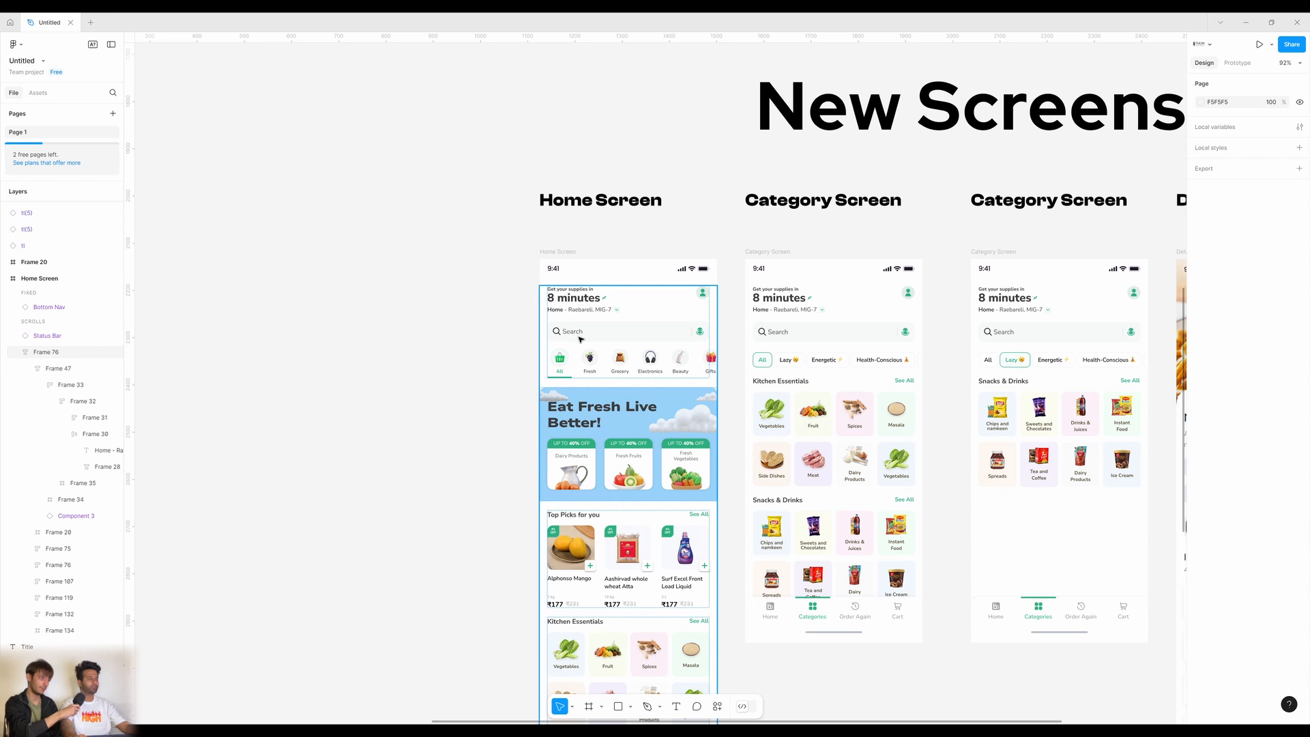
{"action": "left_click", "coordinate": [605, 339]}
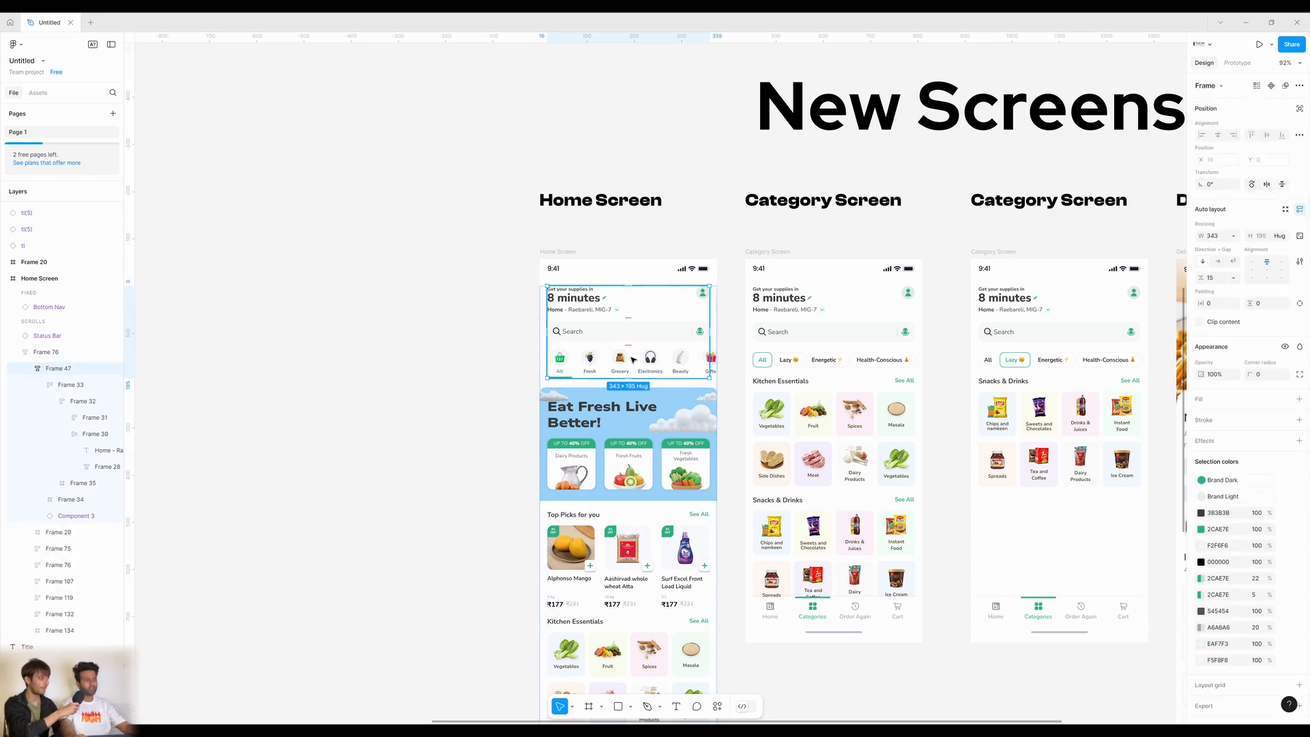
{"action": "left_click", "coordinate": [497, 398]}
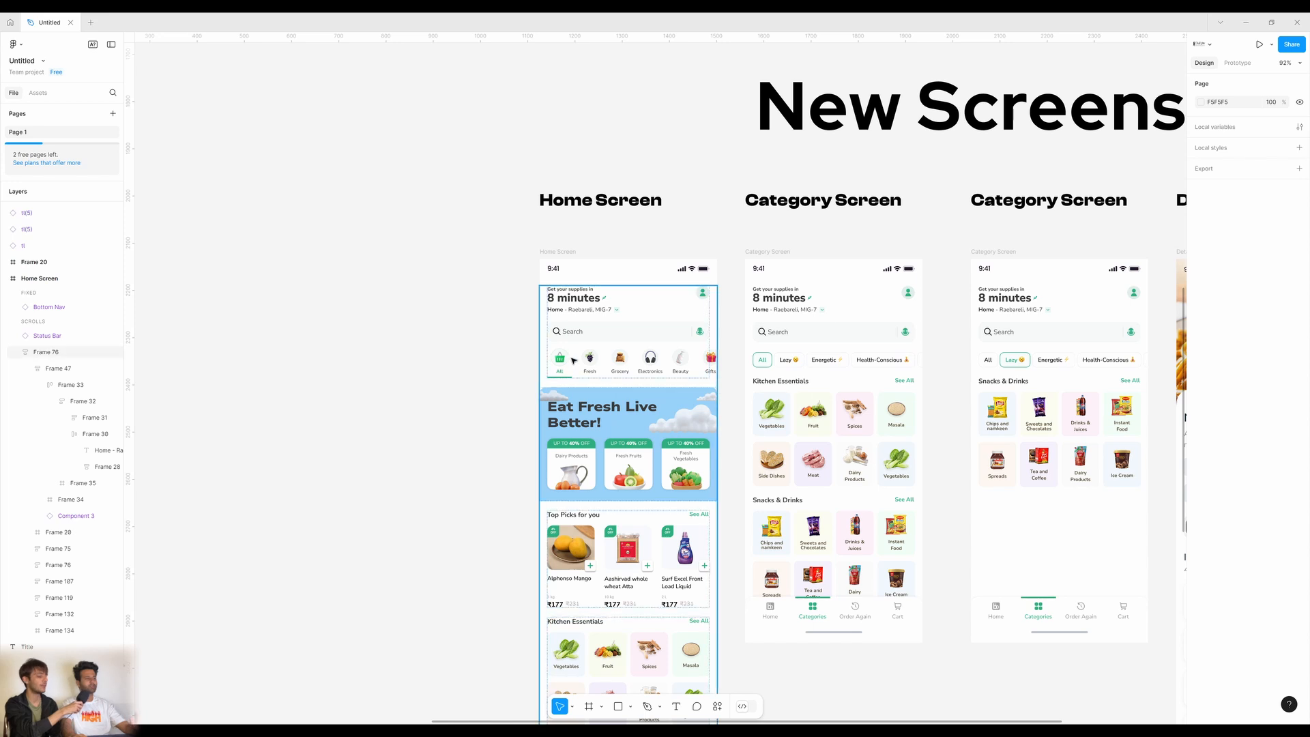
Scroll through the Home Screen, selecting the Eat Fresh Live Better! banner and whole content frame.
{"action": "scroll", "coordinate": [601, 434], "scroll_direction": "down", "scroll_amount": 2}
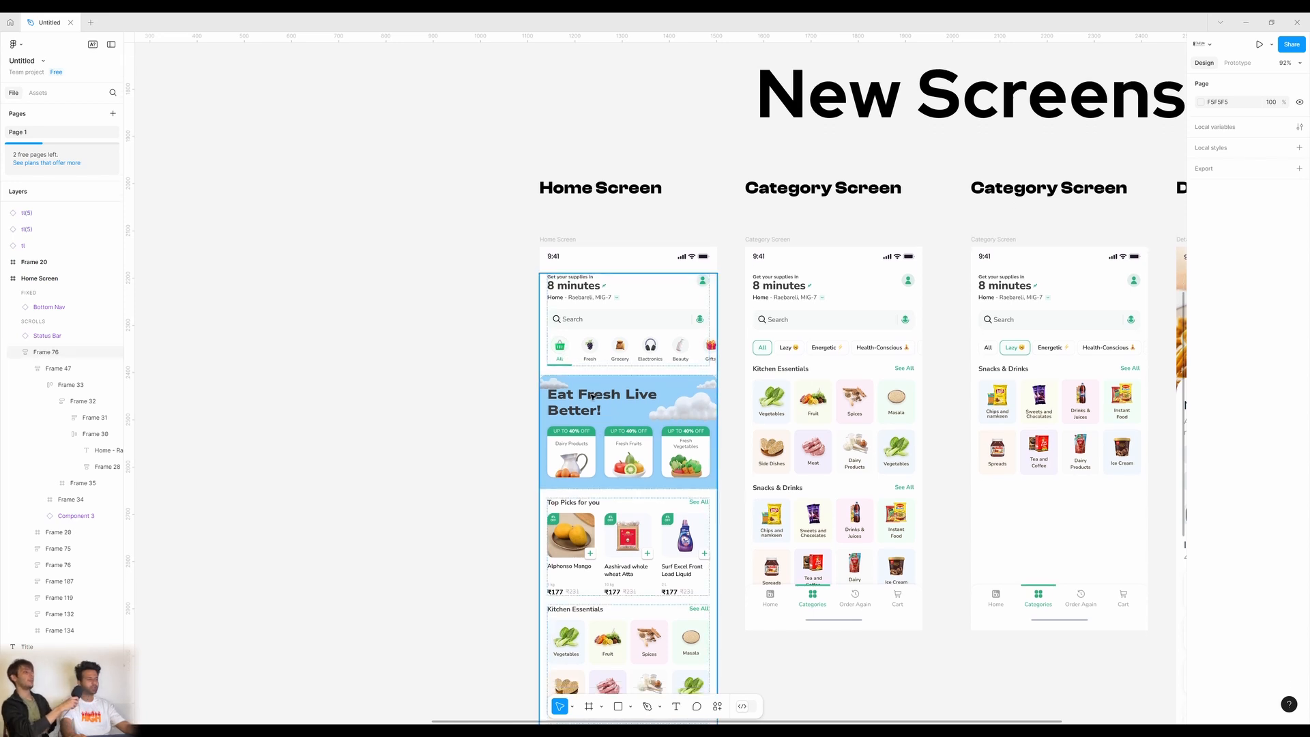
{"action": "scroll", "coordinate": [592, 402], "scroll_direction": "down", "scroll_amount": 1}
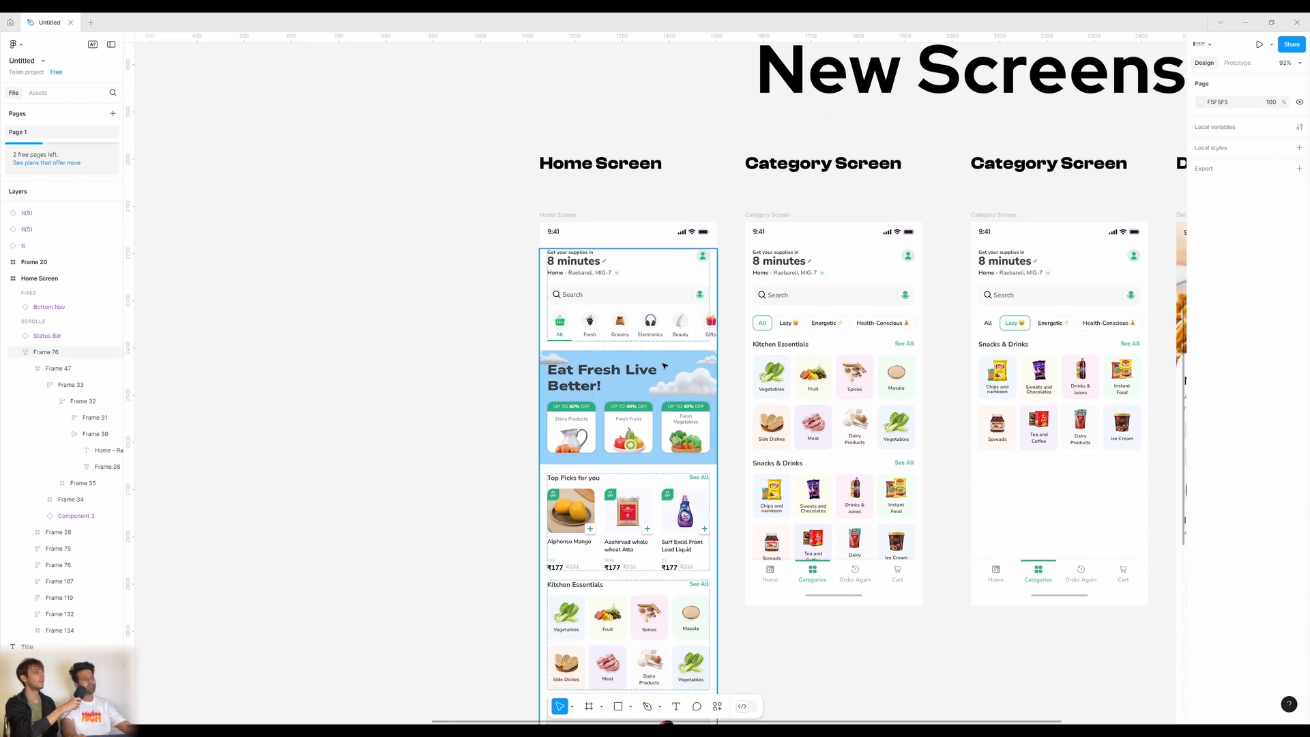
{"action": "left_click", "coordinate": [693, 374]}
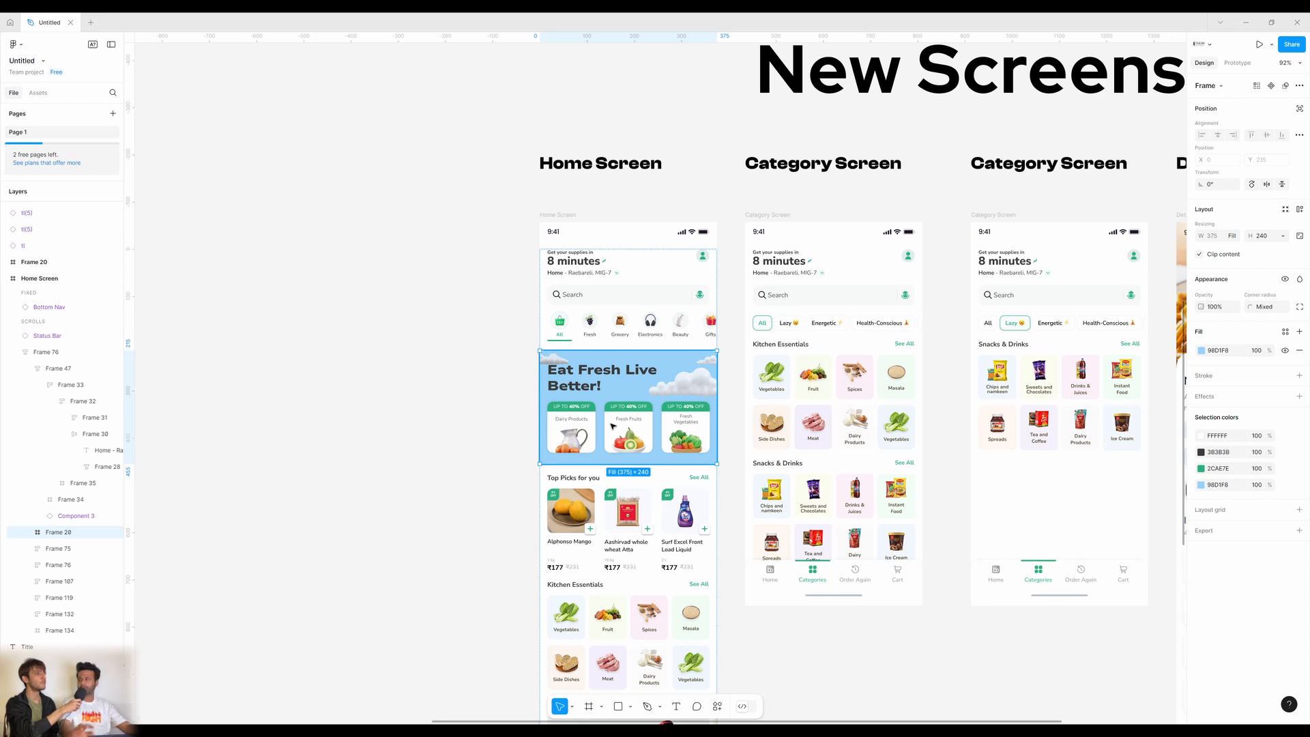
{"action": "scroll", "coordinate": [612, 426], "scroll_direction": "down", "scroll_amount": 3}
{"action": "left_click", "coordinate": [497, 477]}
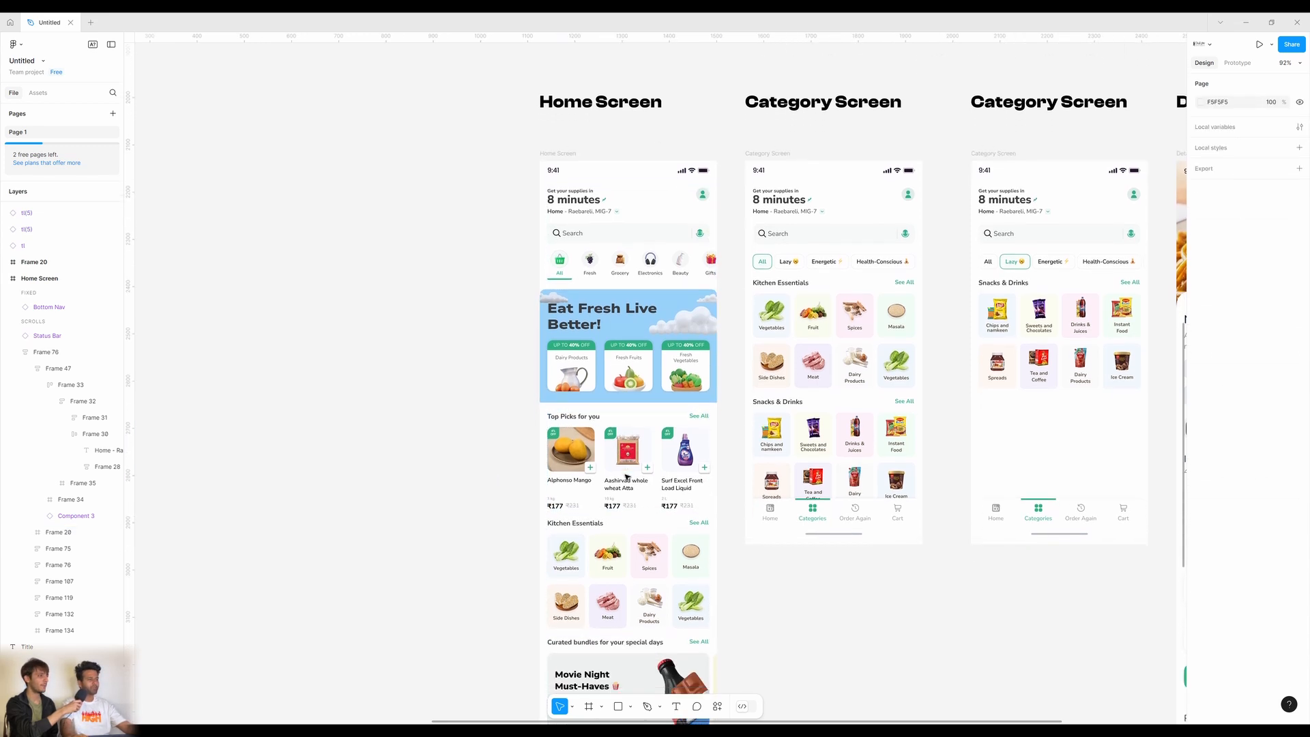
{"action": "scroll", "coordinate": [627, 477], "scroll_direction": "down", "scroll_amount": 2}
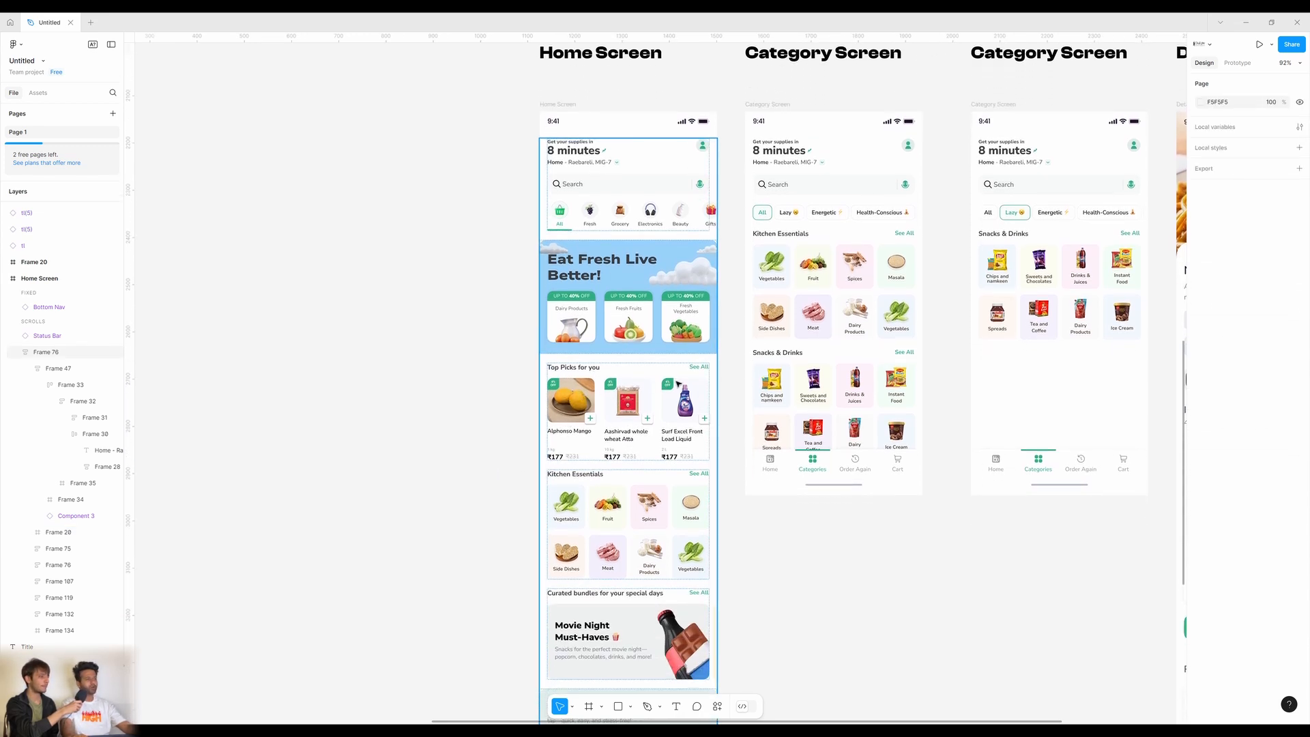
{"action": "scroll", "coordinate": [678, 384], "scroll_direction": "down", "scroll_amount": 5}
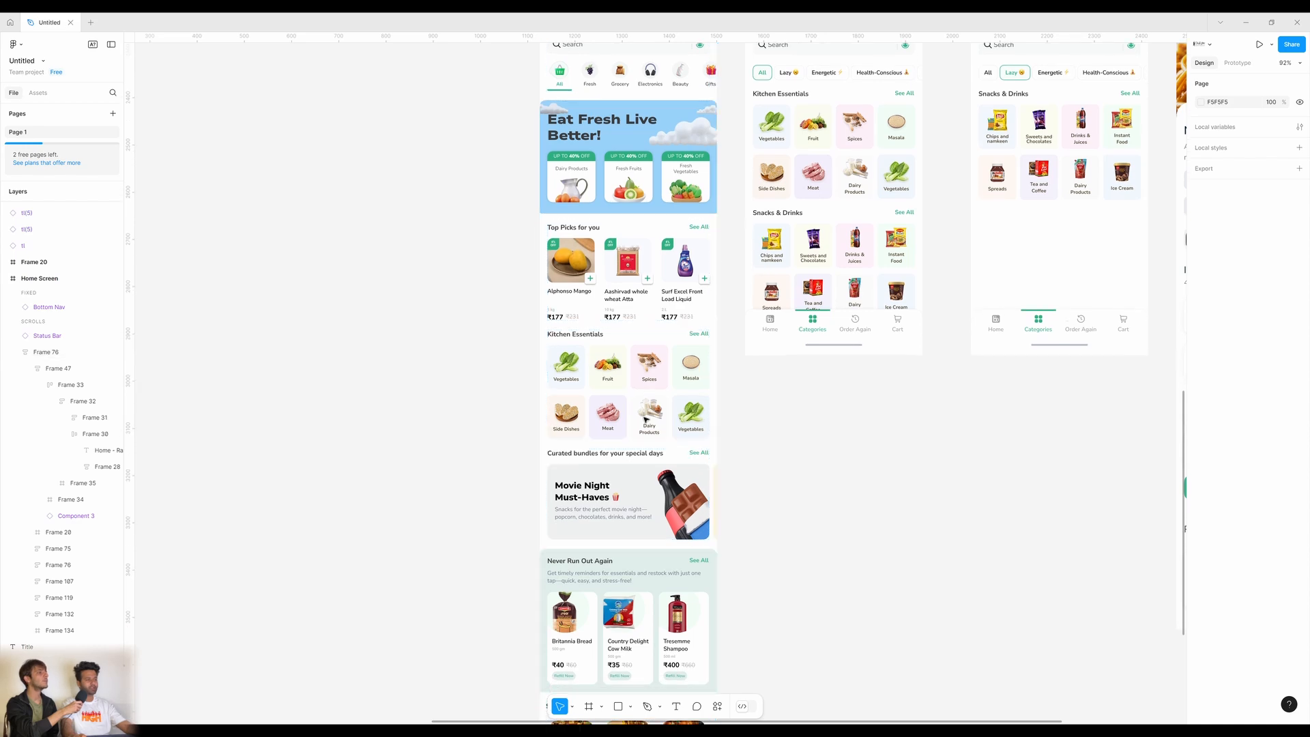
{"action": "scroll", "coordinate": [645, 420], "scroll_direction": "down", "scroll_amount": 5}
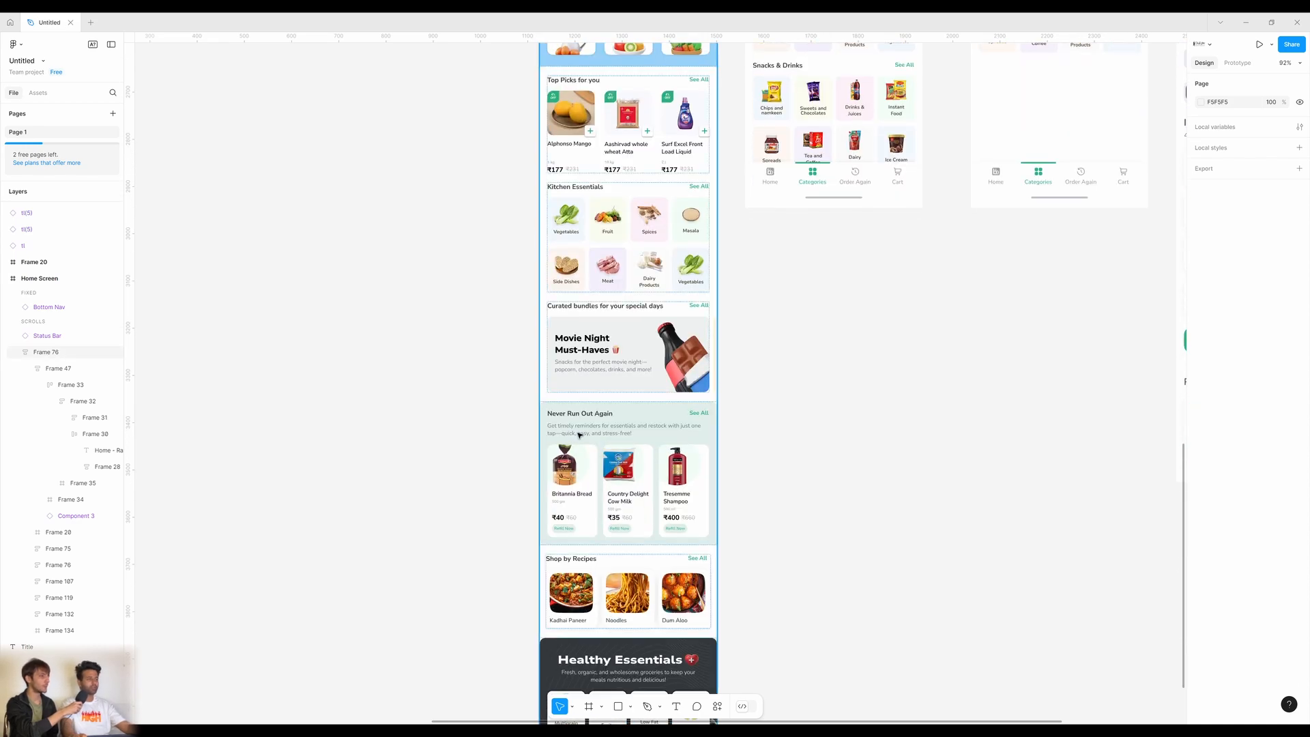
{"action": "left_click", "coordinate": [638, 430]}
{"action": "scroll", "coordinate": [665, 406], "scroll_direction": "up", "scroll_amount": 8}
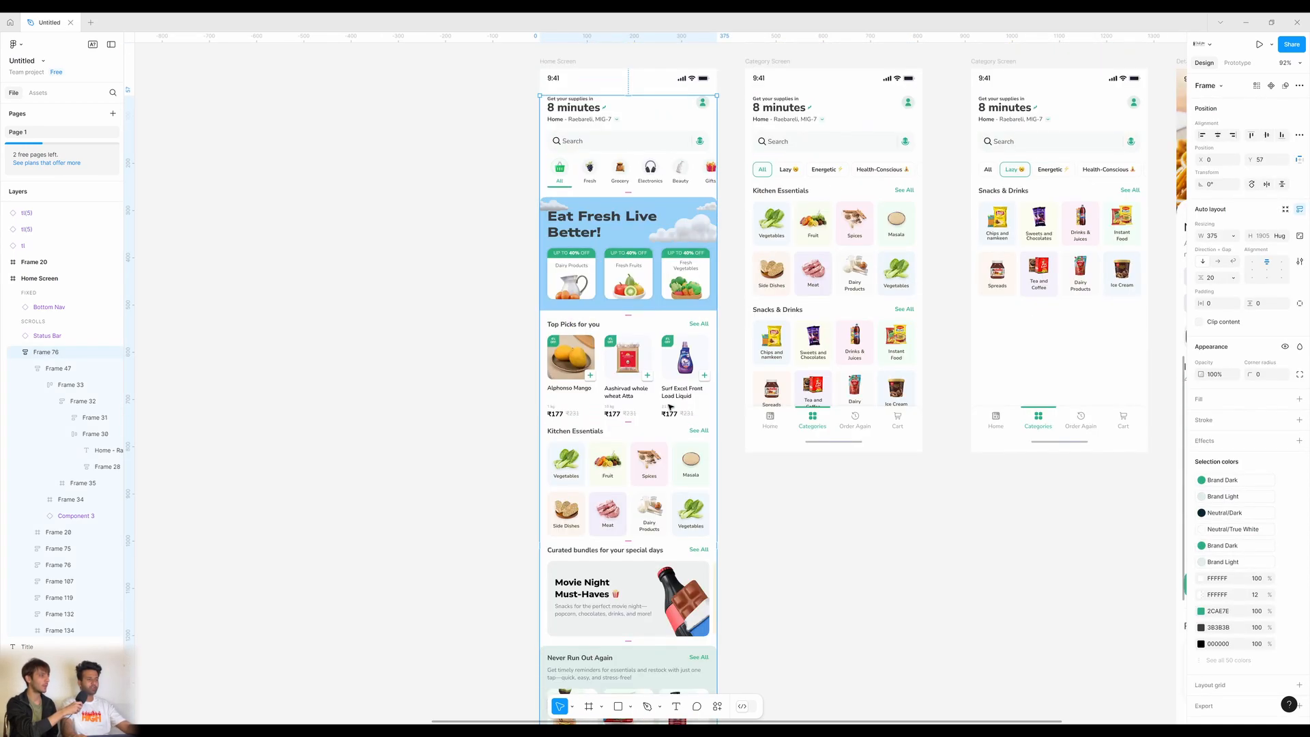
{"action": "scroll", "coordinate": [670, 406], "scroll_direction": "up", "scroll_amount": 4}
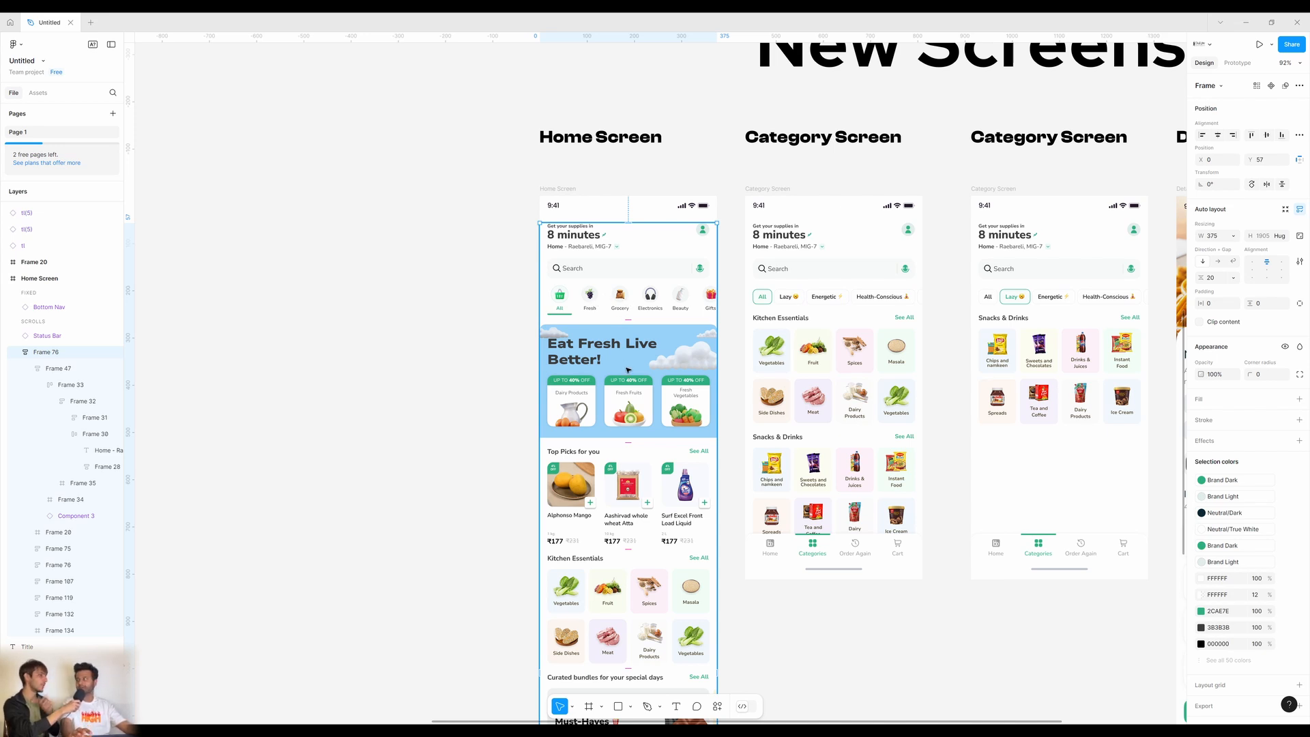
{"action": "scroll", "coordinate": [644, 369], "scroll_direction": "down", "scroll_amount": 2}
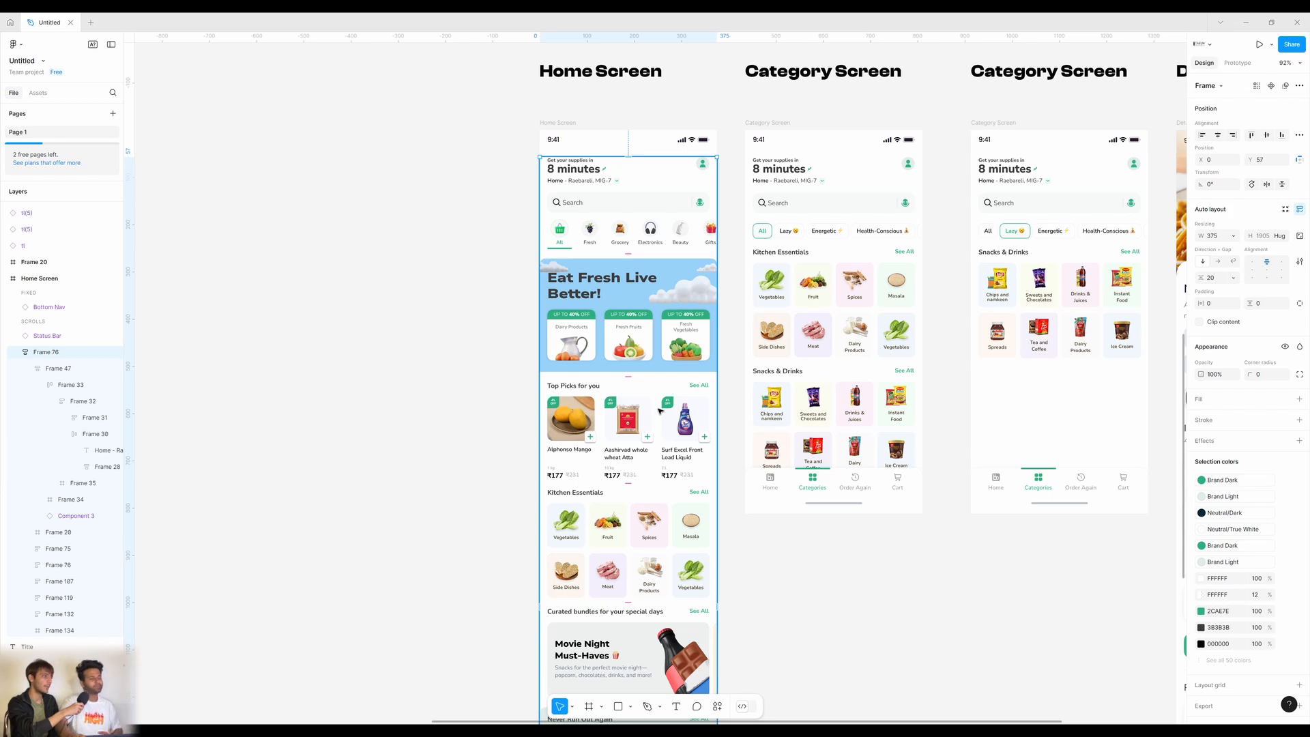
Reselect the banner, then scroll over to Frame 101, the clouds and blue Frame 20.
{"action": "left_click", "coordinate": [647, 293]}
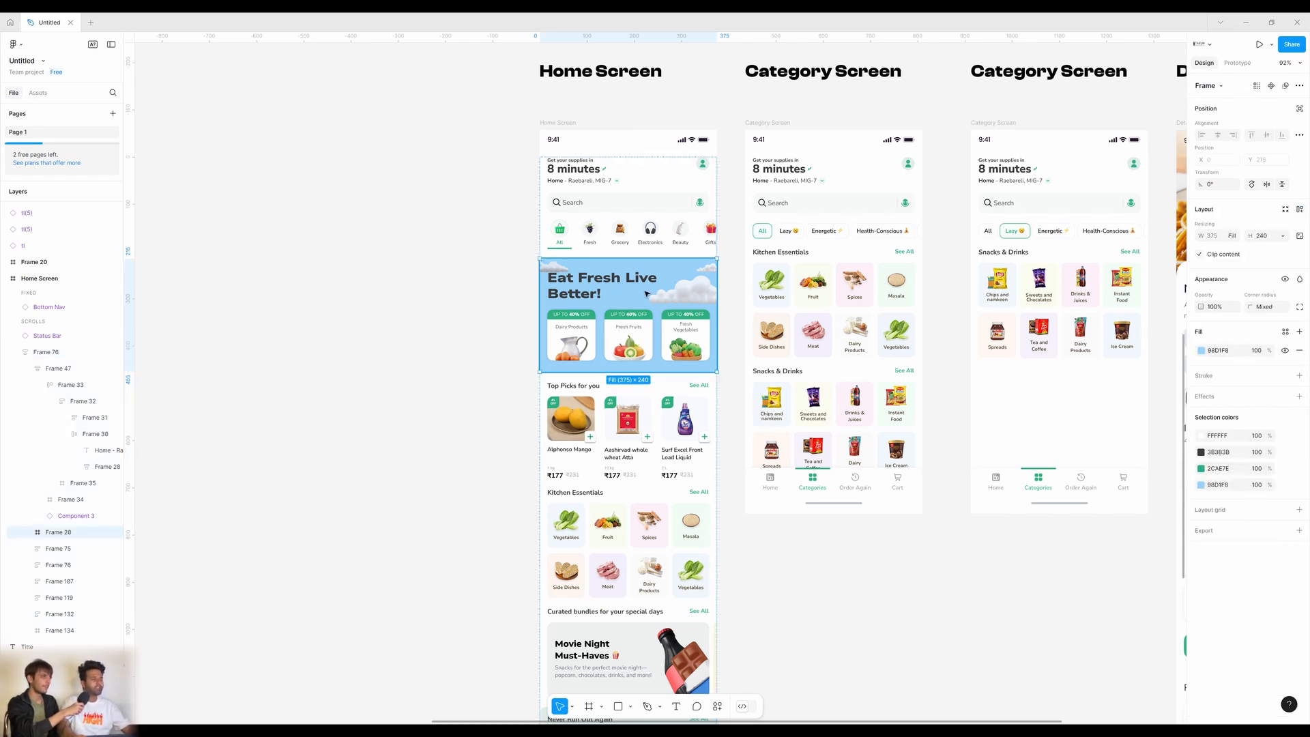
{"action": "scroll", "coordinate": [647, 294], "scroll_direction": "up", "scroll_amount": 15}
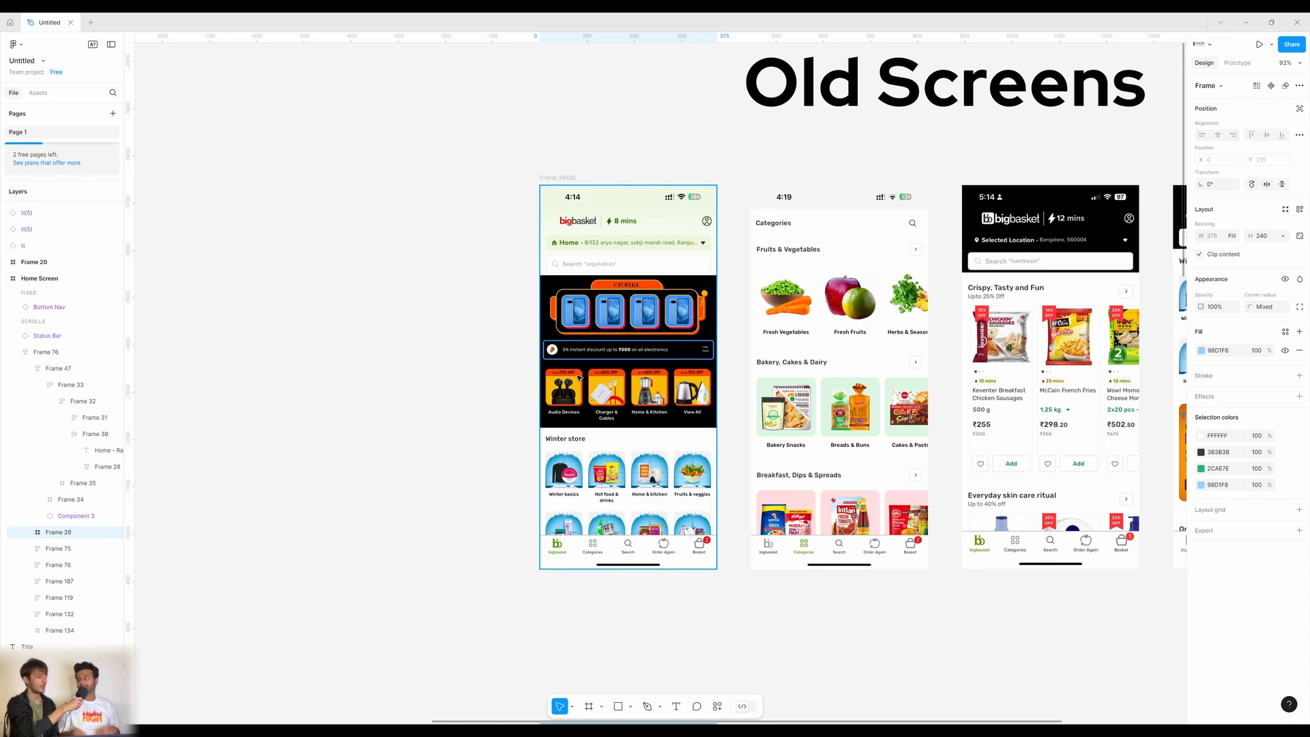
{"action": "scroll", "coordinate": [689, 411], "scroll_direction": "down", "scroll_amount": 2}
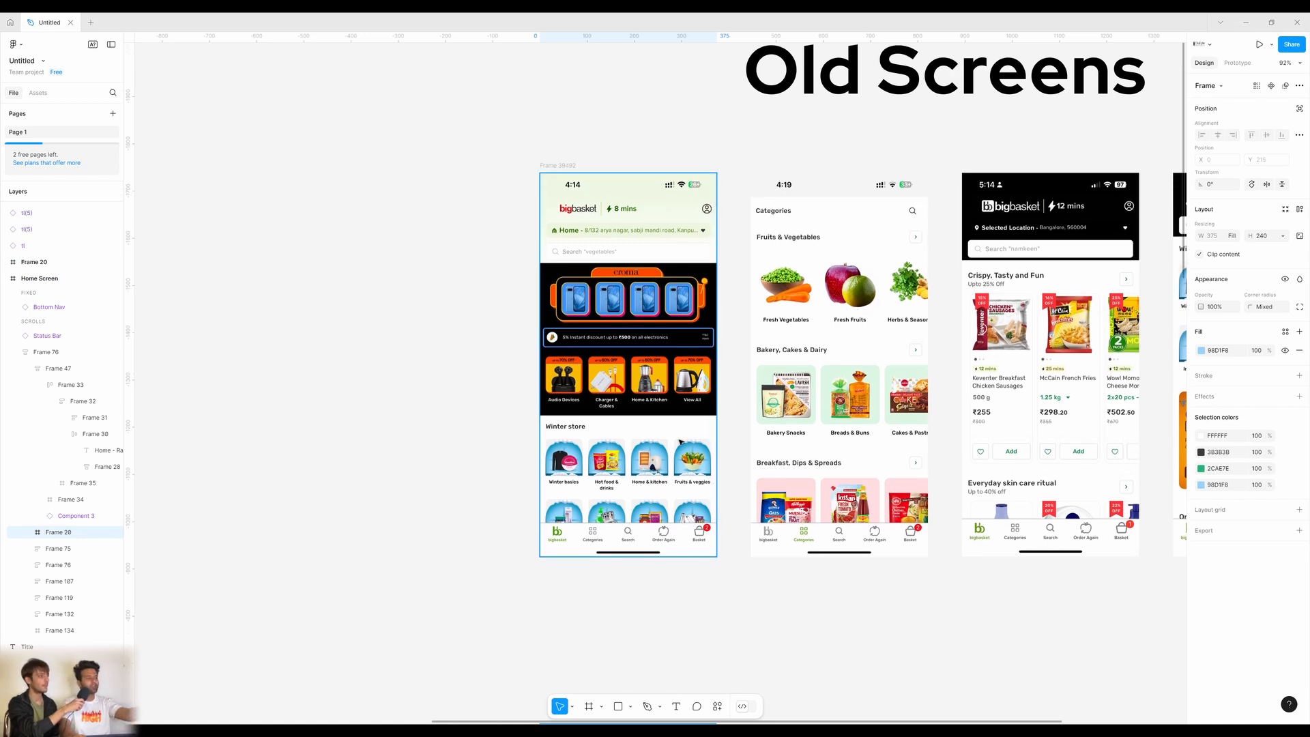
{"action": "scroll", "coordinate": [690, 444], "scroll_direction": "down", "scroll_amount": 15}
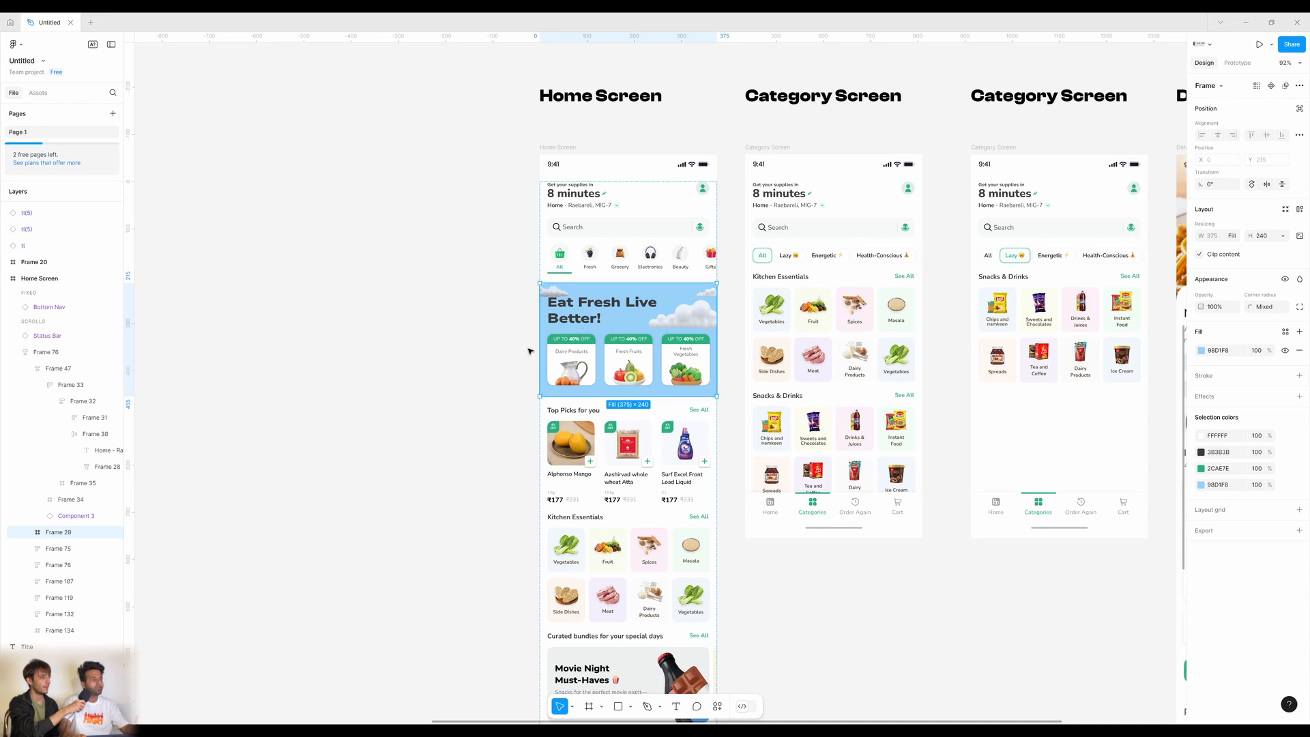
{"action": "scroll", "coordinate": [517, 386], "scroll_direction": "left", "scroll_amount": 1}
Bring the blue Frame 20 background into view and check its selection.
{"action": "scroll", "coordinate": [897, 382], "scroll_direction": "left", "scroll_amount": 20}
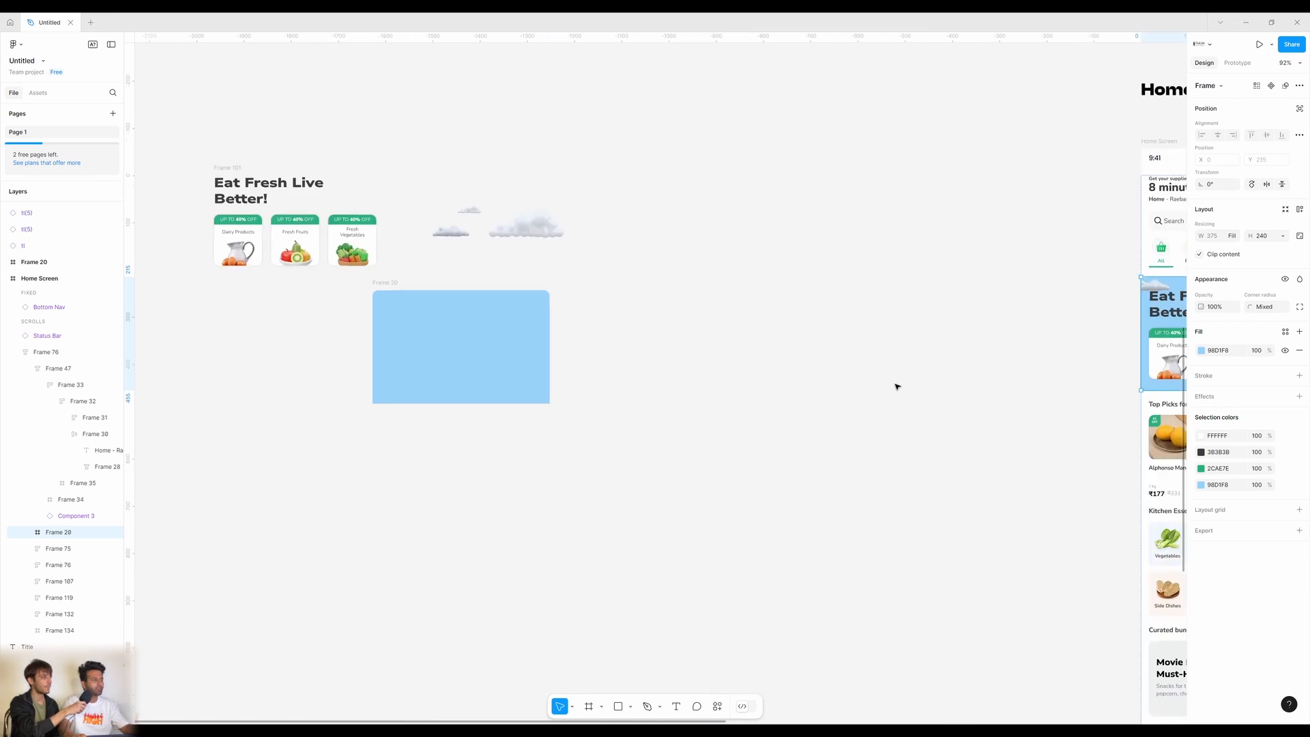
{"action": "scroll", "coordinate": [801, 339], "scroll_direction": "up", "scroll_amount": 2}
{"action": "scroll", "coordinate": [882, 402], "scroll_direction": "right", "scroll_amount": 3}
{"action": "left_click_drag", "start_coordinate": [882, 403], "coordinate": [839, 383]}
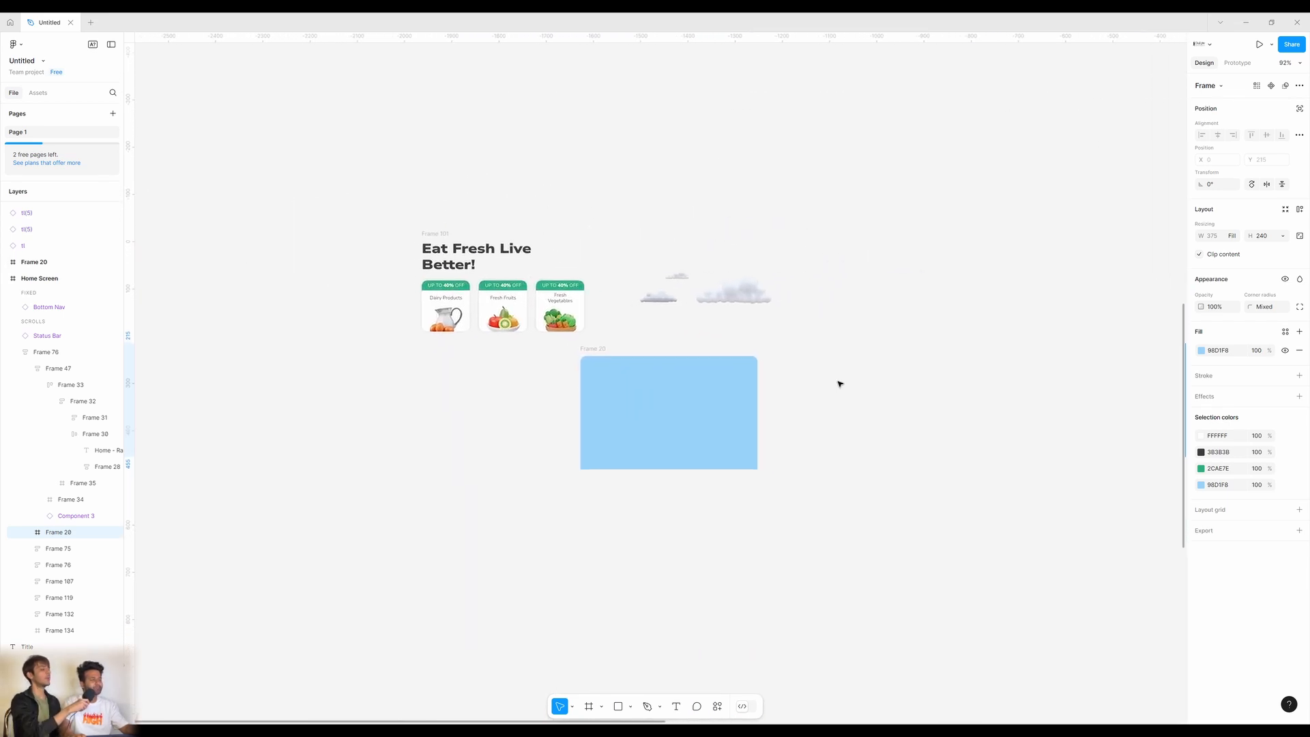
{"action": "left_click", "coordinate": [640, 398]}
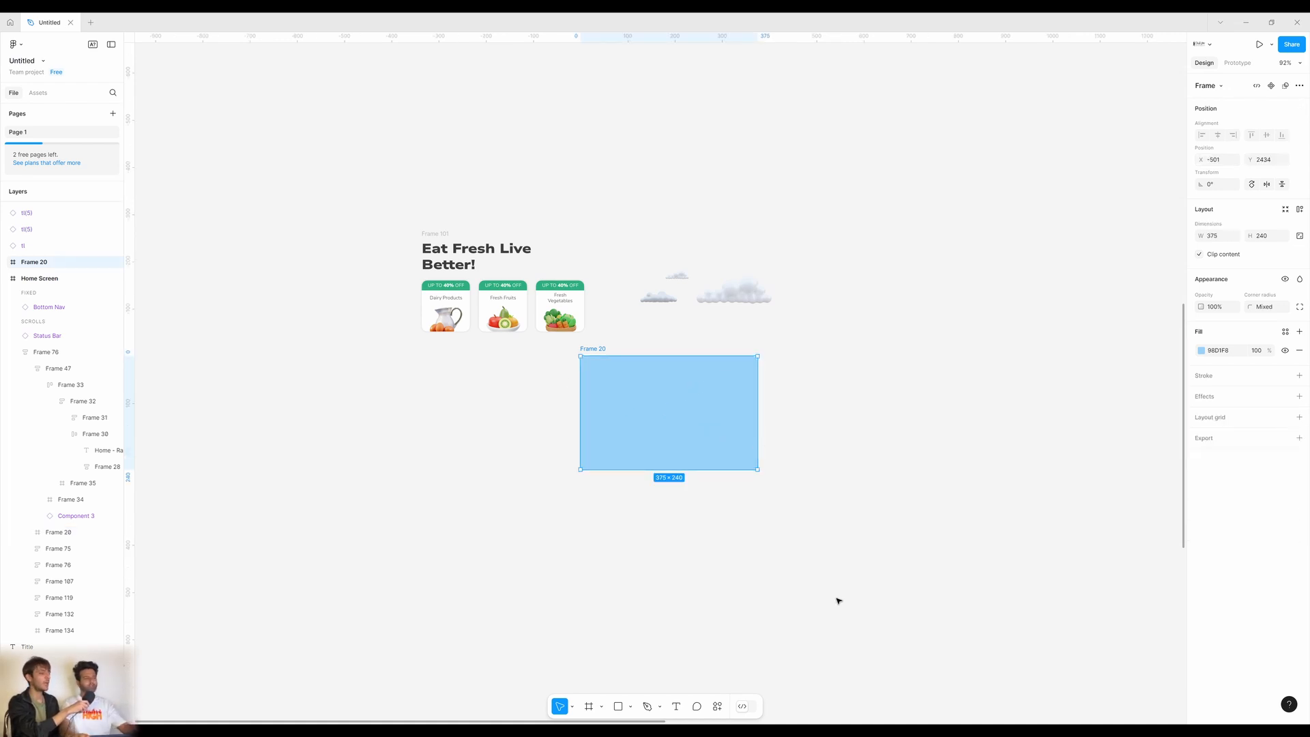
{"action": "left_click", "coordinate": [764, 453]}
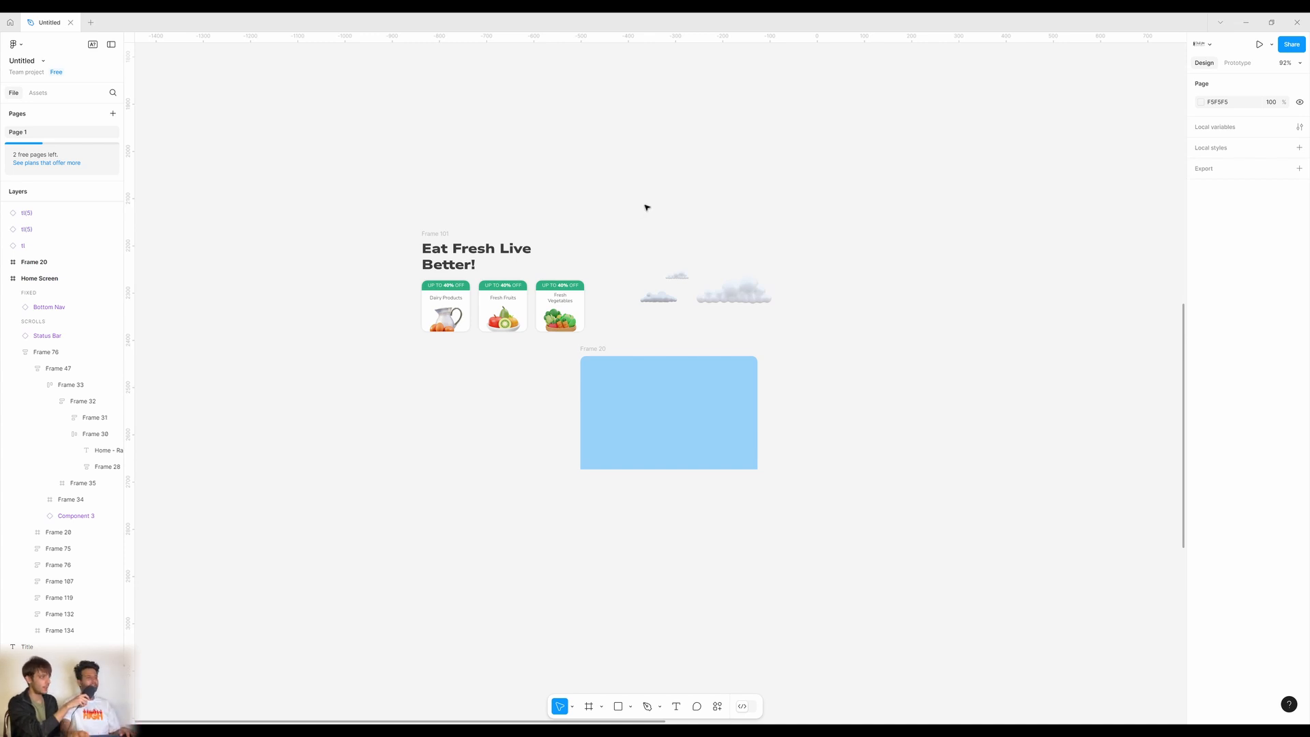
Move the large cloud and two small clouds into blue Frame 20.
{"action": "left_click", "coordinate": [752, 296]}
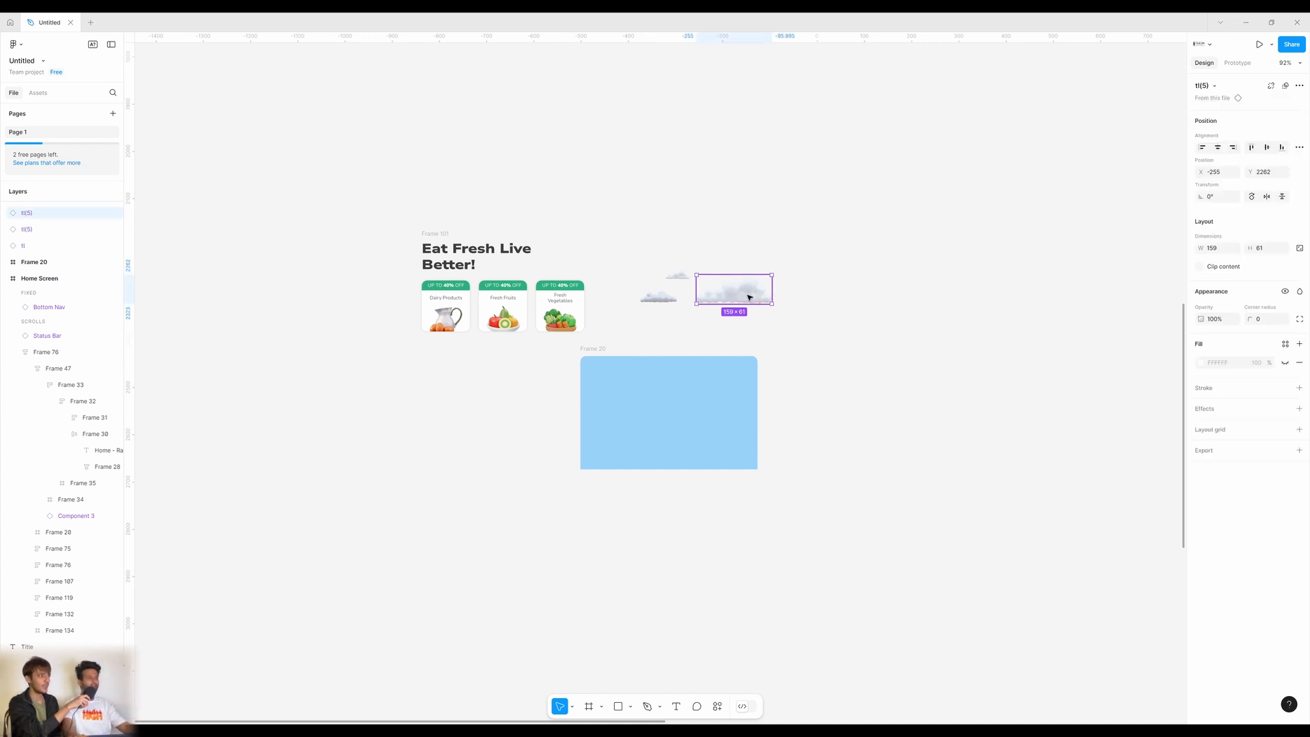
{"action": "left_click_drag", "start_coordinate": [750, 294], "coordinate": [614, 397]}
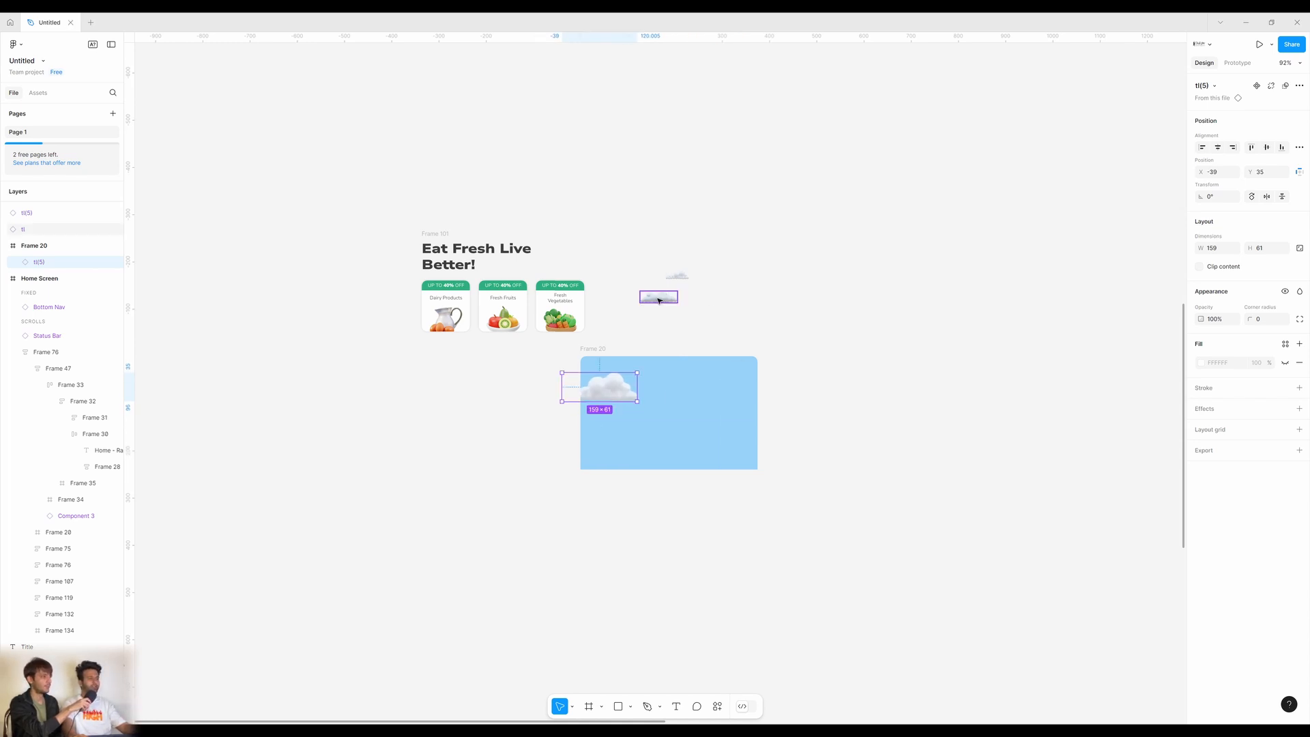
{"action": "left_click_drag", "start_coordinate": [658, 298], "coordinate": [751, 383]}
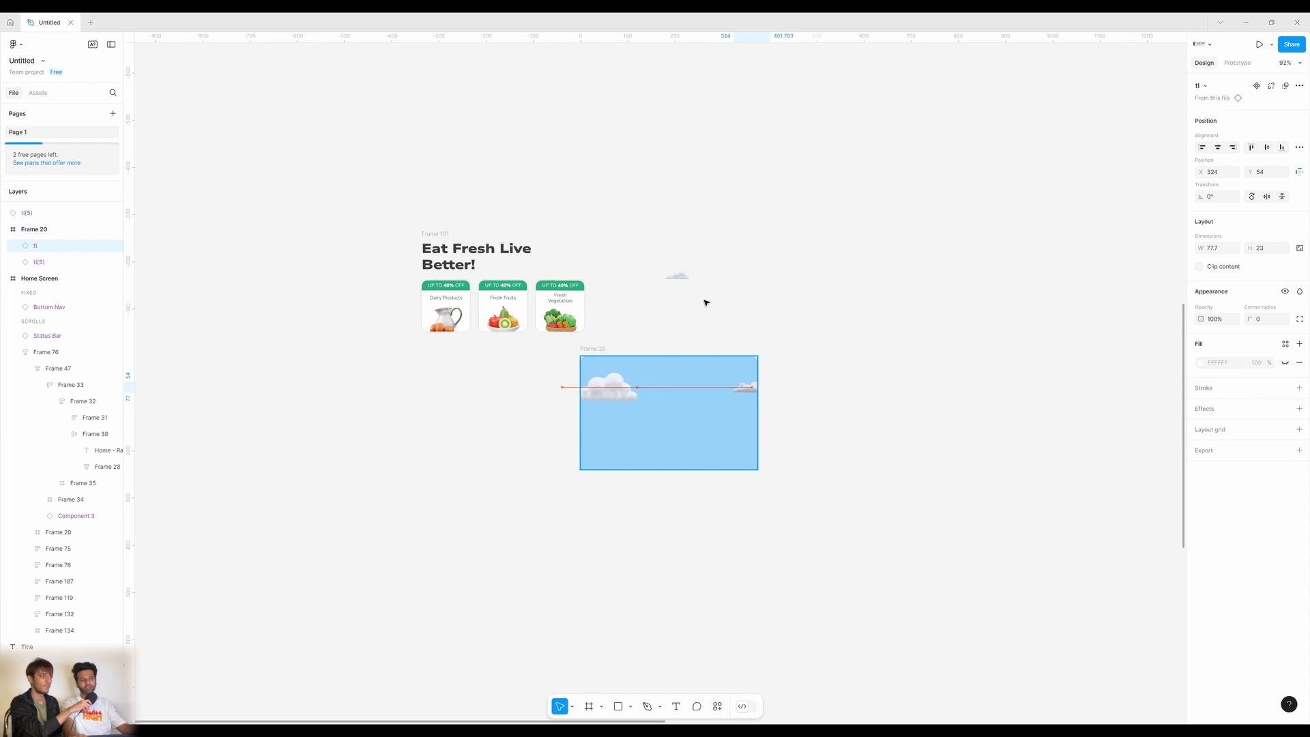
{"action": "left_click", "coordinate": [679, 284]}
{"action": "left_click_drag", "start_coordinate": [682, 277], "coordinate": [730, 395]}
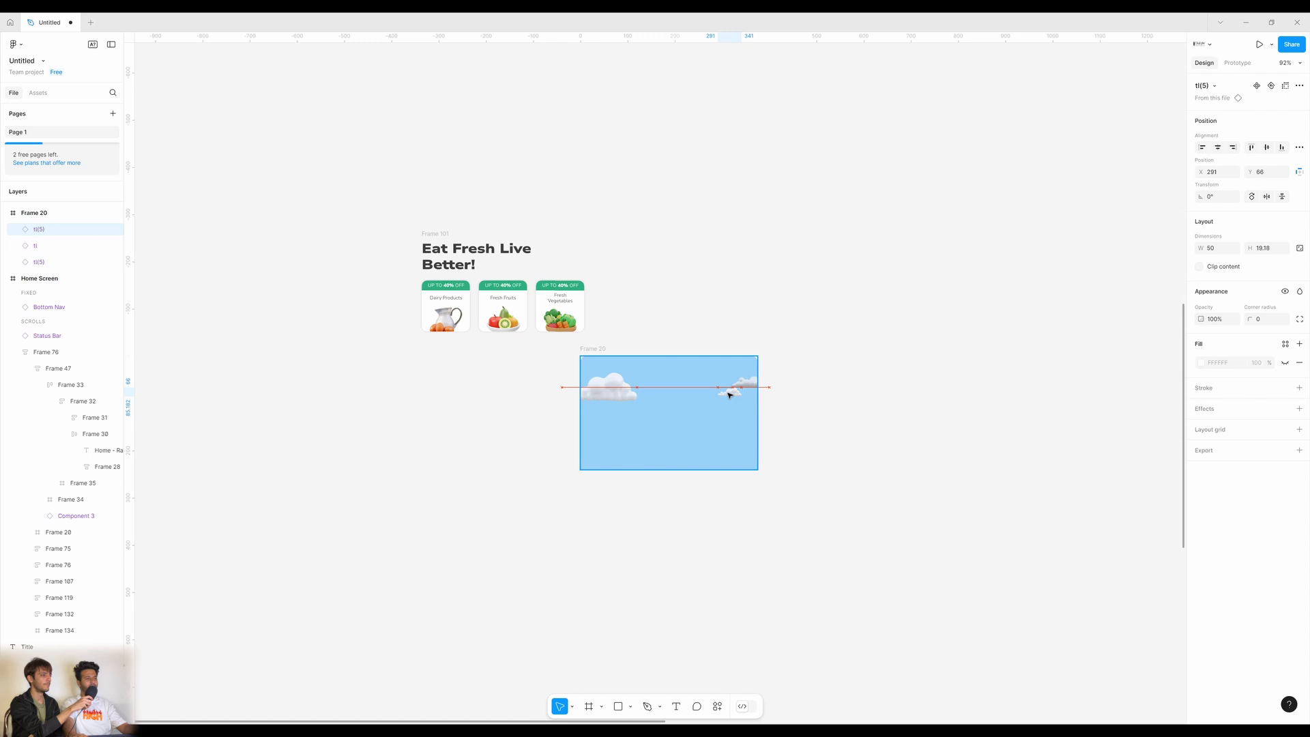
Drag Frame 101 with the Eat Fresh Live Better! heading and offer cards into Frame 20.
{"action": "left_click", "coordinate": [785, 387]}
{"action": "left_click", "coordinate": [463, 240]}
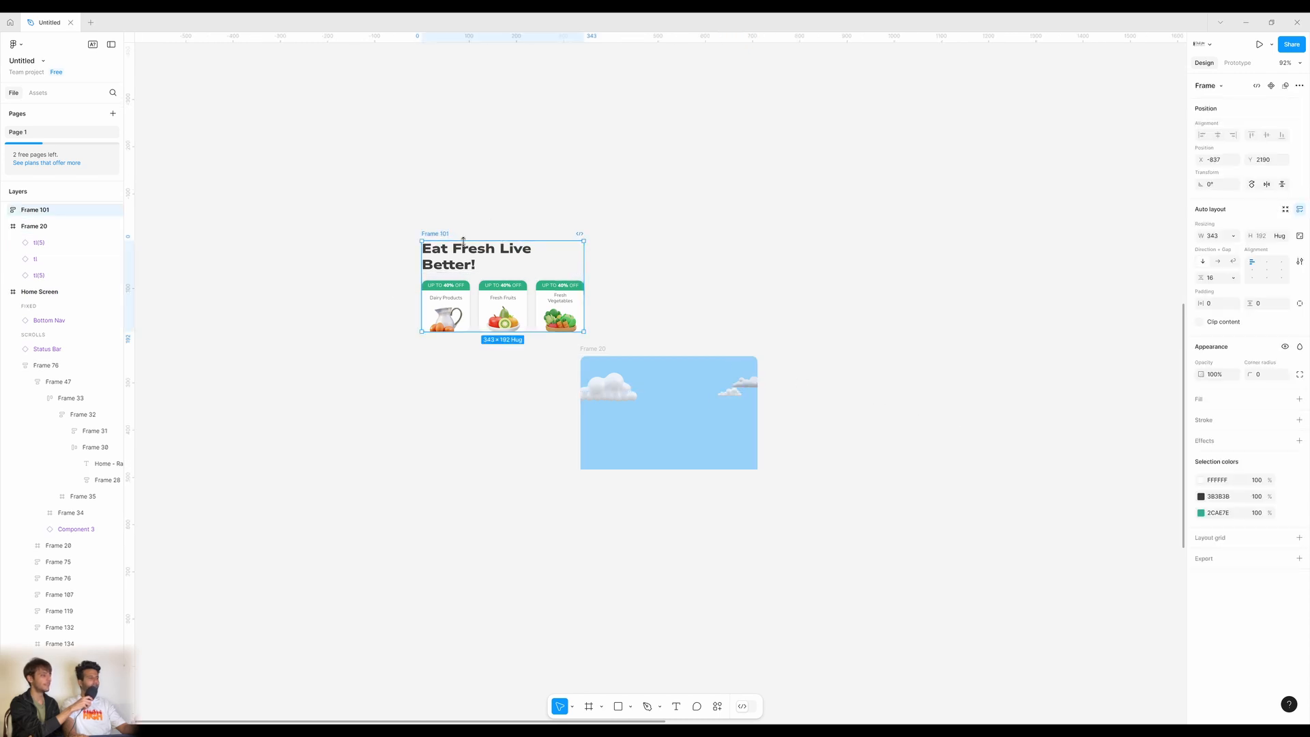
{"action": "scroll", "coordinate": [463, 240], "scroll_direction": "left", "scroll_amount": 5}
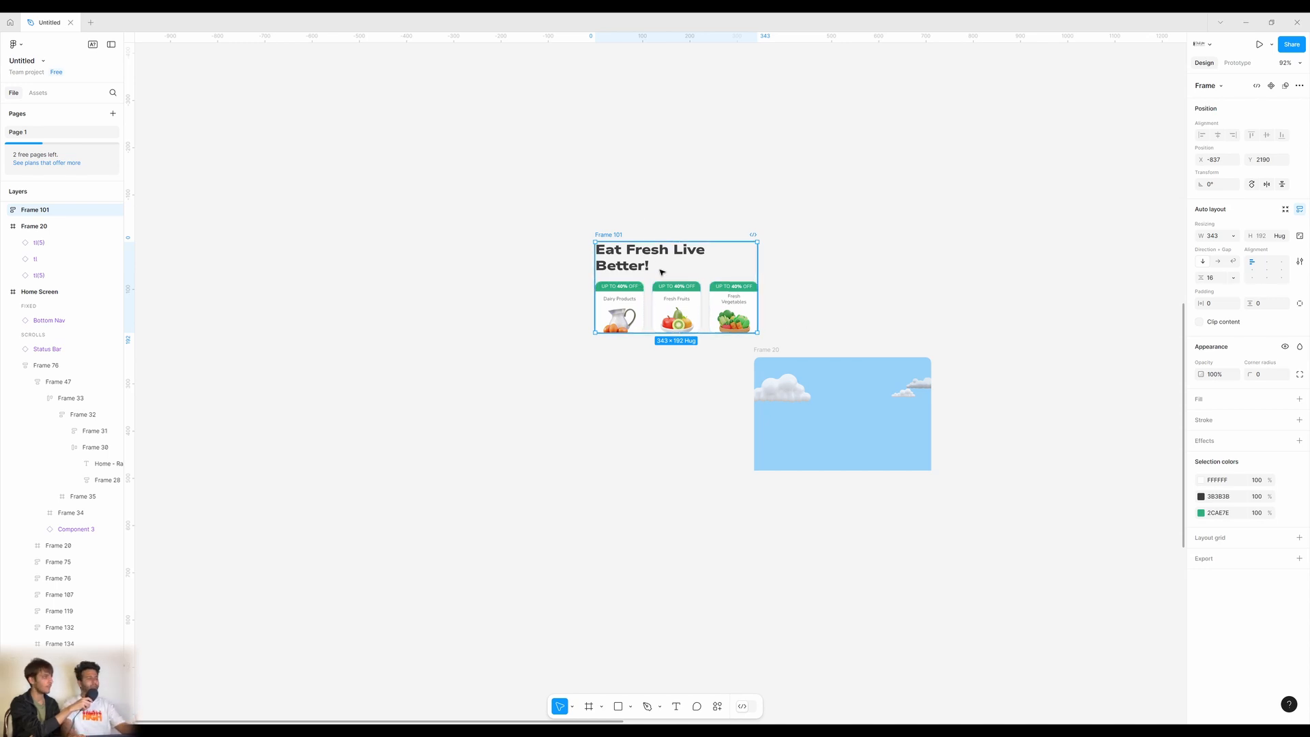
{"action": "key", "text": "Escape"}
{"action": "left_click", "coordinate": [625, 263]}
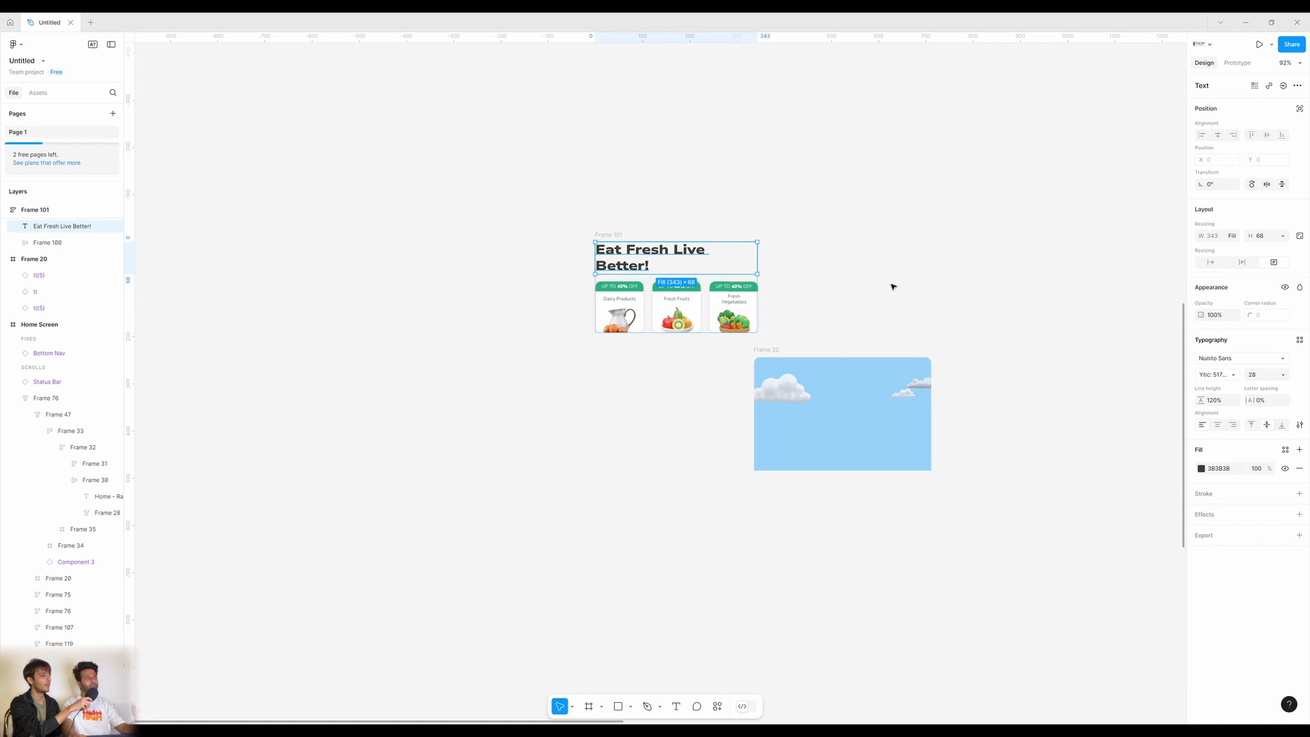
{"action": "key", "text": "Escape"}
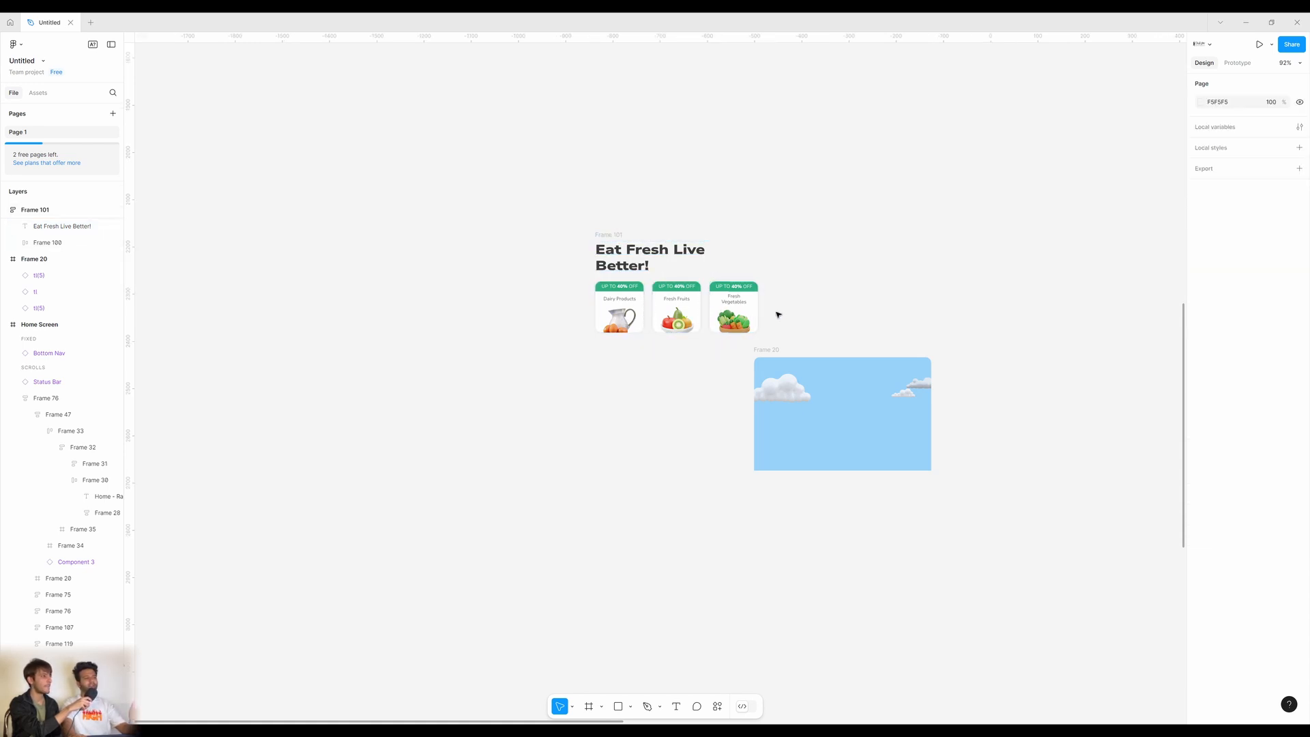
{"action": "left_click", "coordinate": [607, 236]}
{"action": "left_click_drag", "start_coordinate": [727, 334], "coordinate": [775, 363]}
Deselect and pan around to review the assembled banner.
{"action": "scroll", "coordinate": [844, 427], "scroll_direction": "right", "scroll_amount": 5}
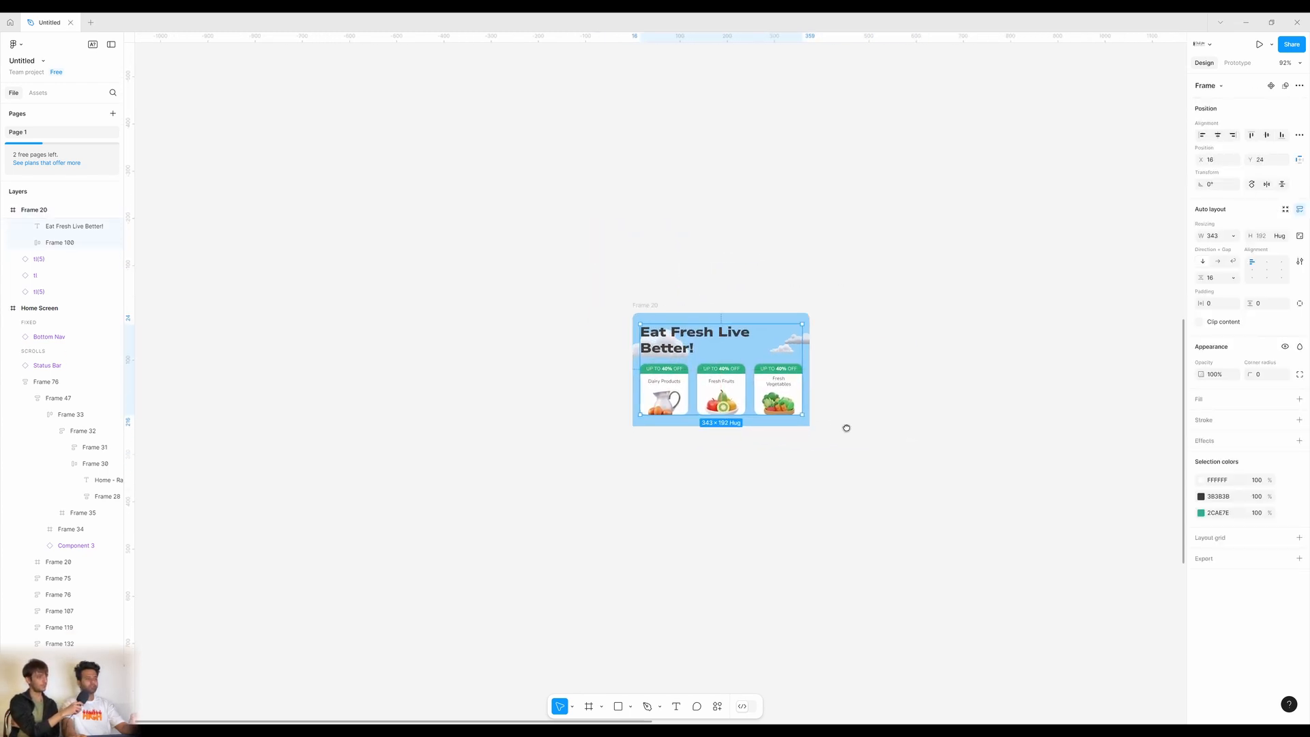
{"action": "scroll", "coordinate": [793, 426], "scroll_direction": "up", "scroll_amount": 3}
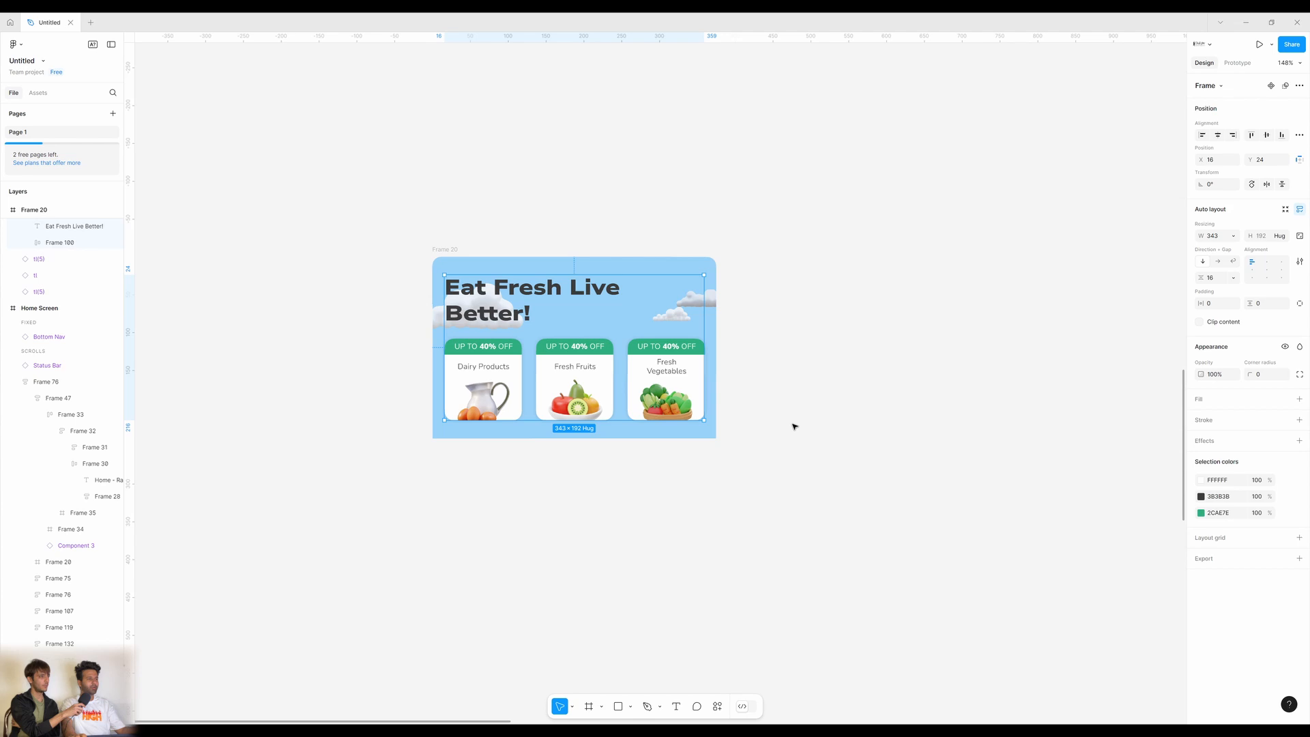
{"action": "left_click", "coordinate": [782, 485]}
{"action": "scroll", "coordinate": [825, 389], "scroll_direction": "right", "scroll_amount": 2}
{"action": "scroll", "coordinate": [732, 404], "scroll_direction": "down", "scroll_amount": 2}
{"action": "scroll", "coordinate": [733, 404], "scroll_direction": "down", "scroll_amount": 3}
{"action": "scroll", "coordinate": [547, 298], "scroll_direction": "right", "scroll_amount": 10}
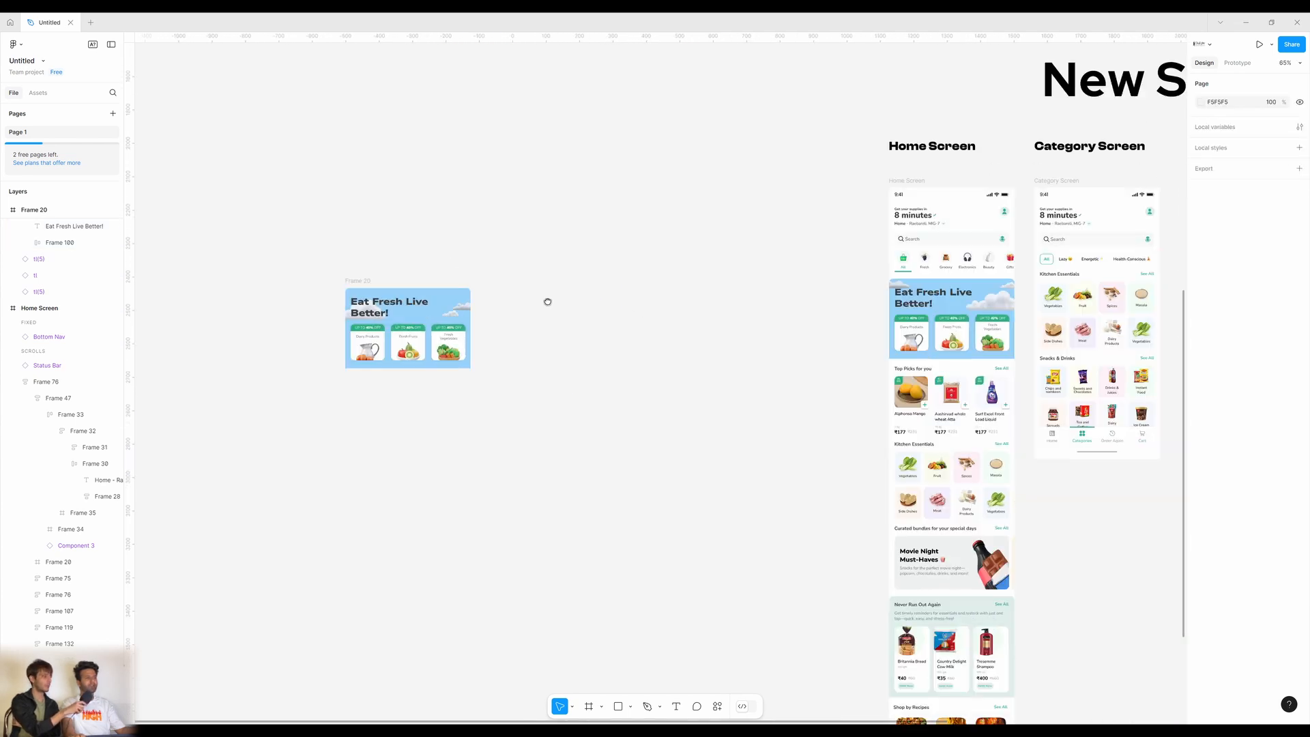
{"action": "scroll", "coordinate": [488, 341], "scroll_direction": "up", "scroll_amount": 1}
{"action": "scroll", "coordinate": [488, 340], "scroll_direction": "up", "scroll_amount": 1}
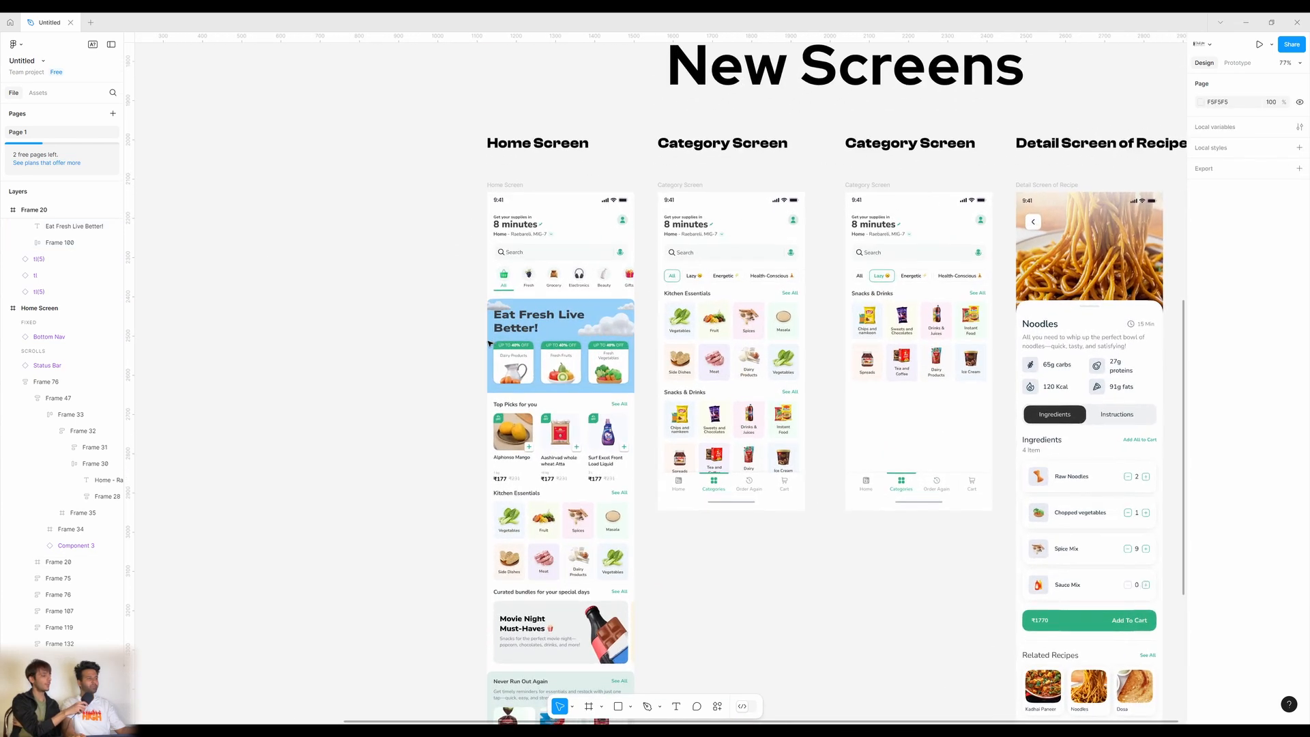
{"action": "left_click_drag", "start_coordinate": [487, 344], "coordinate": [582, 344]}
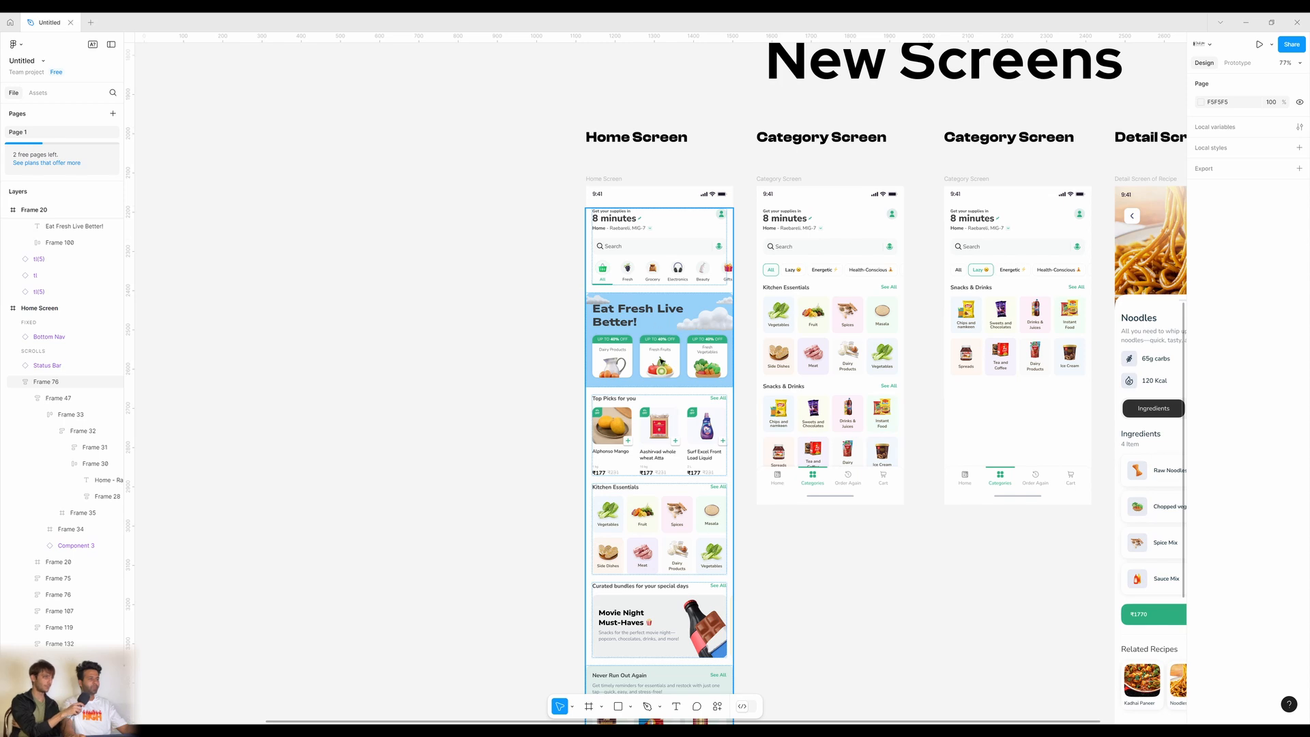
{"action": "scroll", "coordinate": [686, 419], "scroll_direction": "down", "scroll_amount": 2}
{"action": "scroll", "coordinate": [635, 427], "scroll_direction": "down", "scroll_amount": 5}
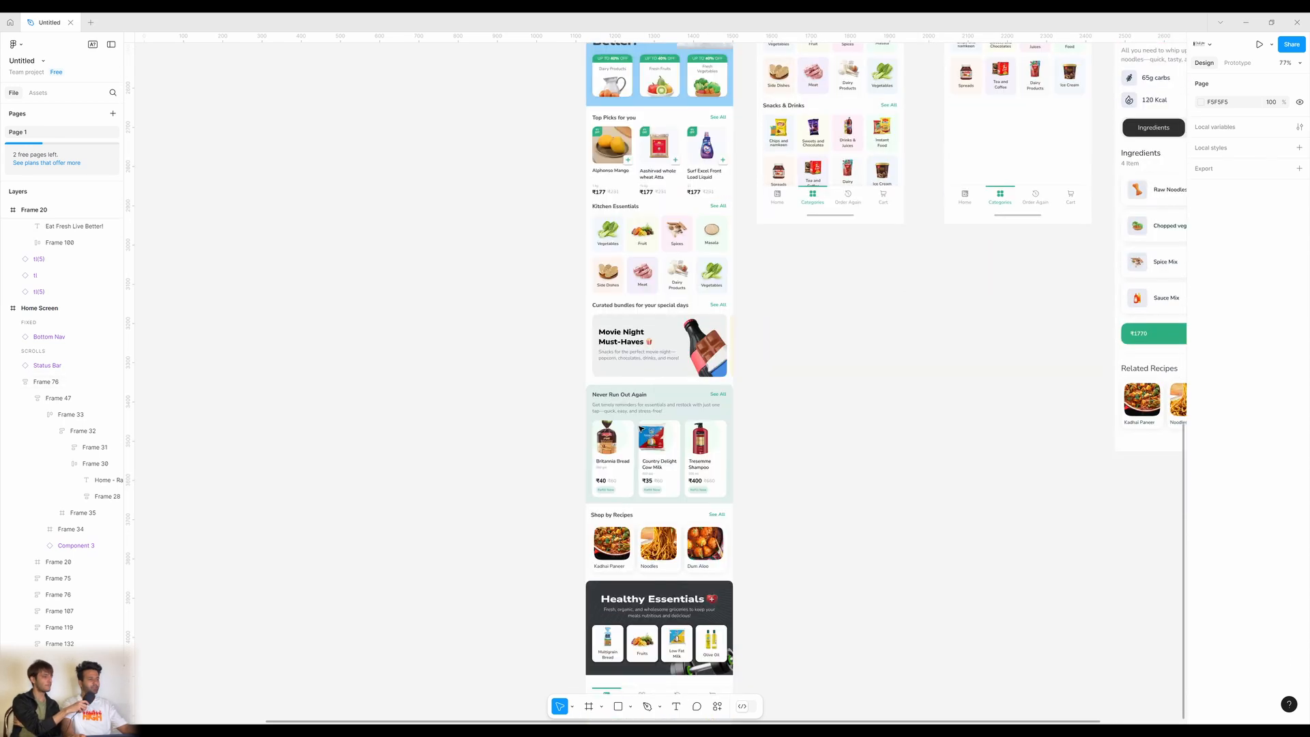
{"action": "double_click", "coordinate": [693, 389]}
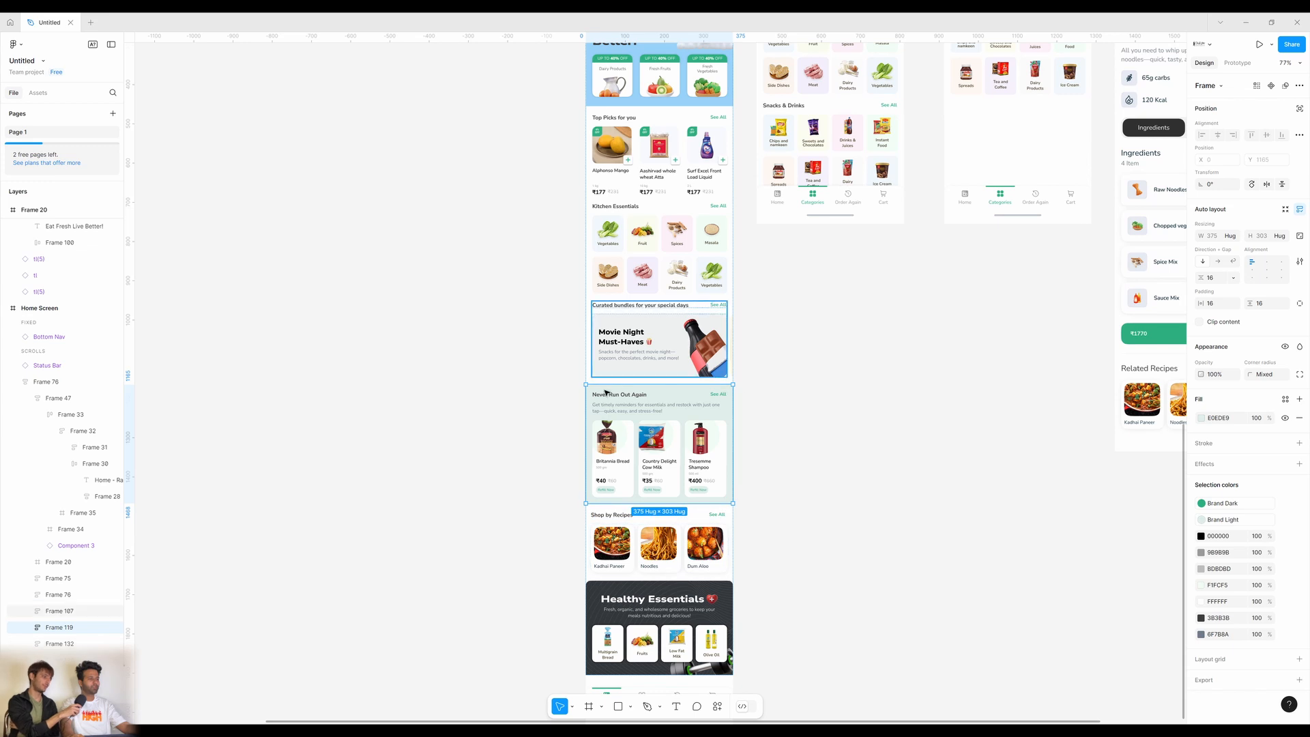
{"action": "left_click", "coordinate": [785, 474]}
{"action": "scroll", "coordinate": [812, 559], "scroll_direction": "down", "scroll_amount": 1}
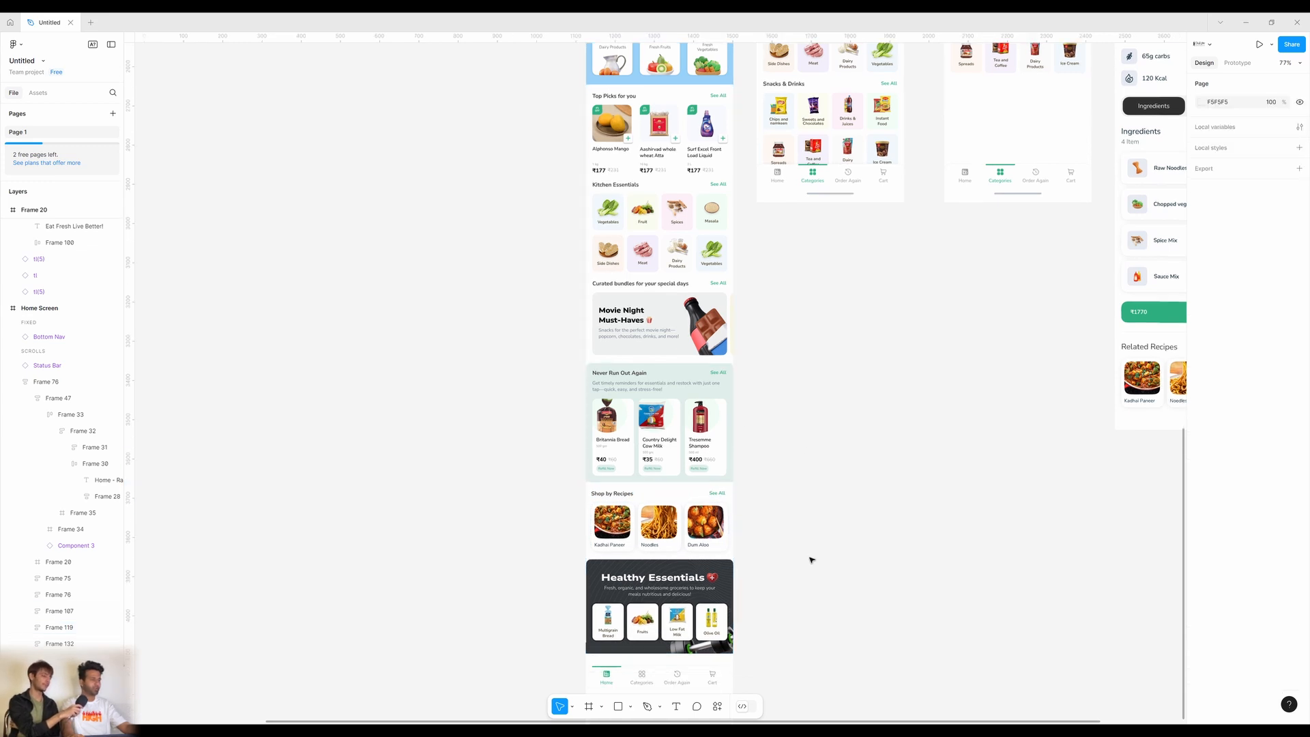
{"action": "scroll", "coordinate": [812, 560], "scroll_direction": "down", "scroll_amount": 4}
{"action": "left_click", "coordinate": [645, 422]}
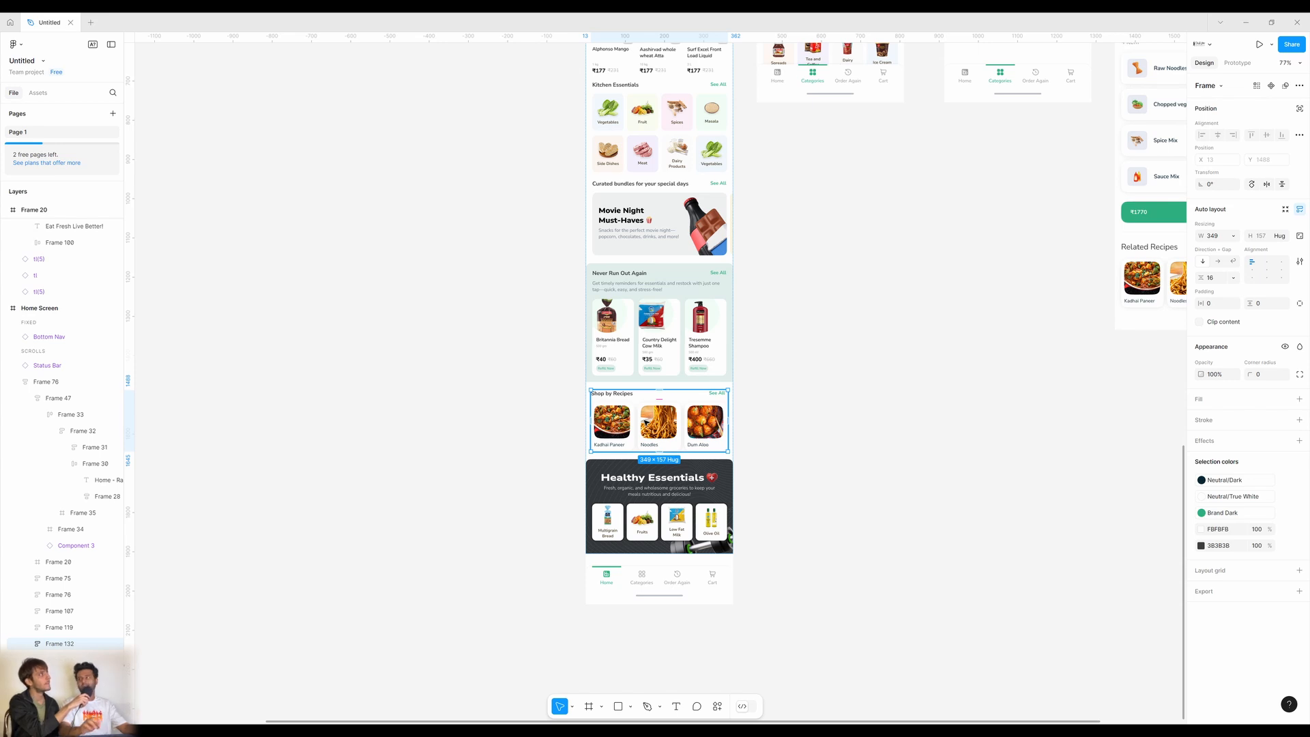
{"action": "double_click", "coordinate": [632, 433]}
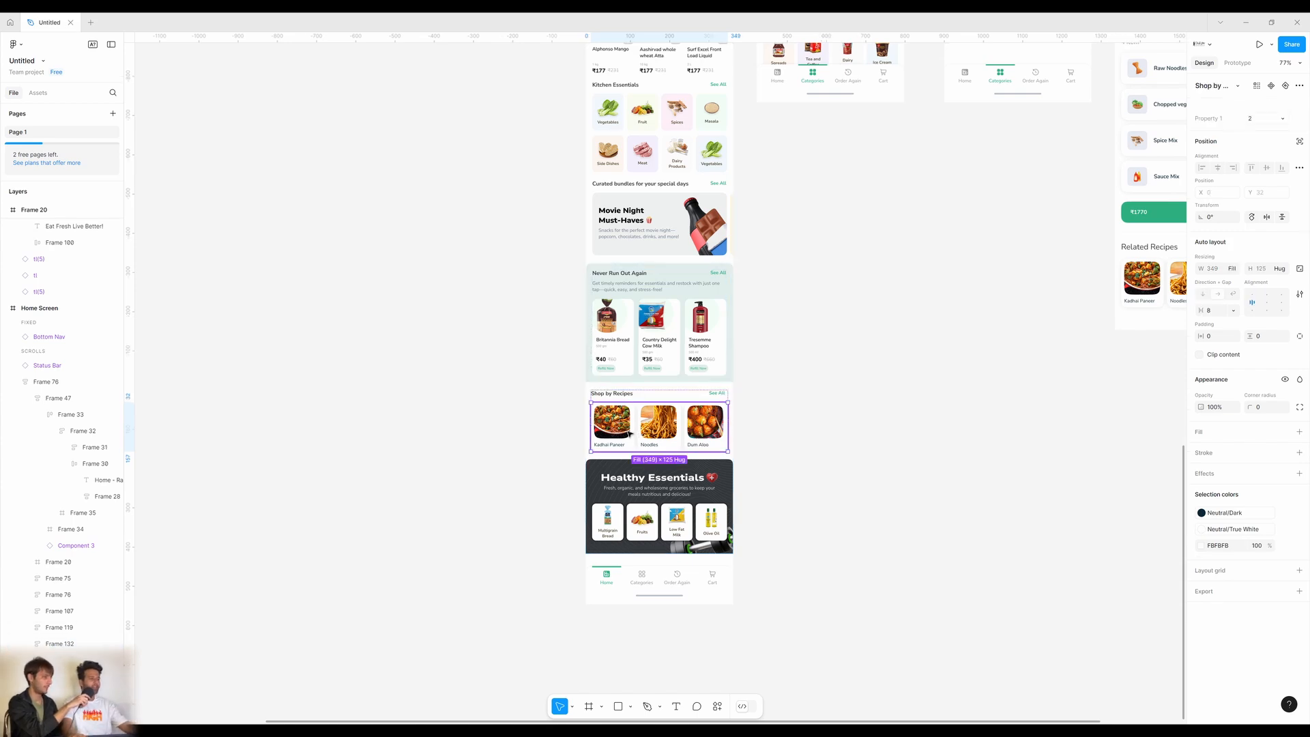
{"action": "scroll", "coordinate": [810, 378], "scroll_direction": "up", "scroll_amount": 6}
{"action": "scroll", "coordinate": [809, 377], "scroll_direction": "right", "scroll_amount": 8}
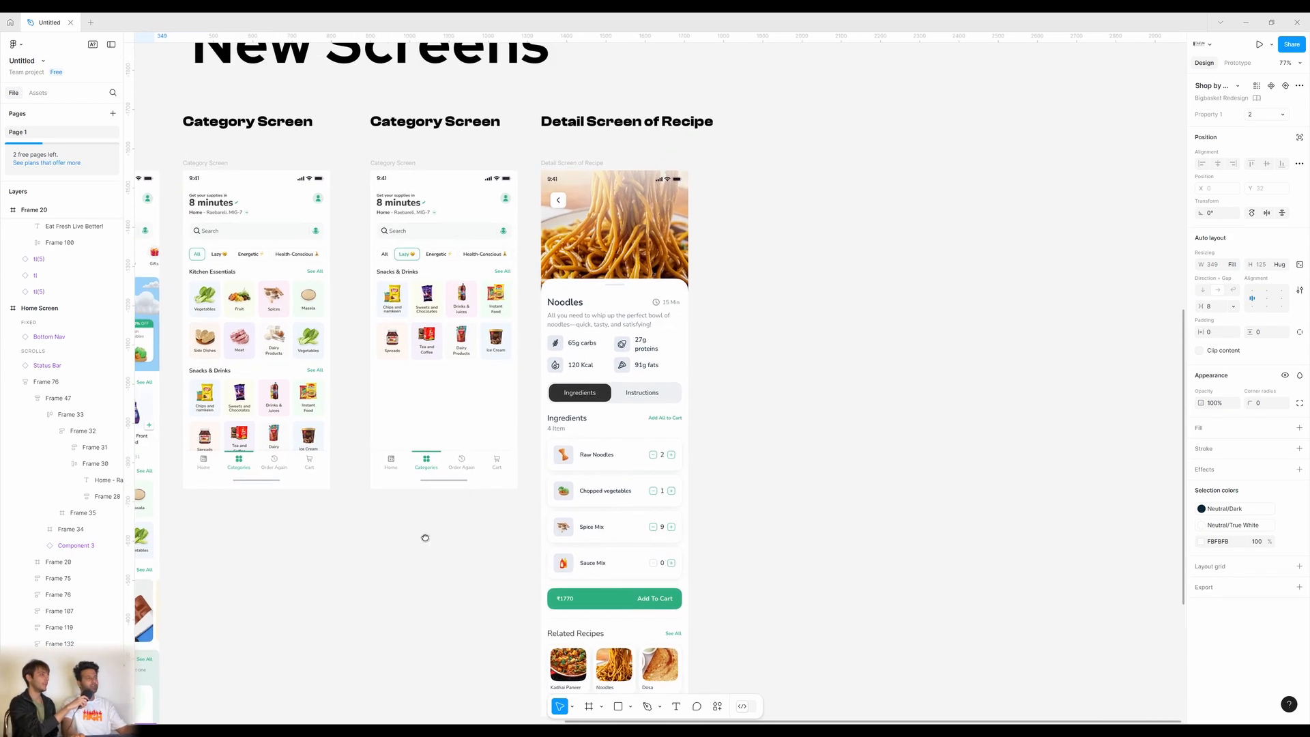
{"action": "left_click_drag", "start_coordinate": [425, 538], "coordinate": [375, 547]}
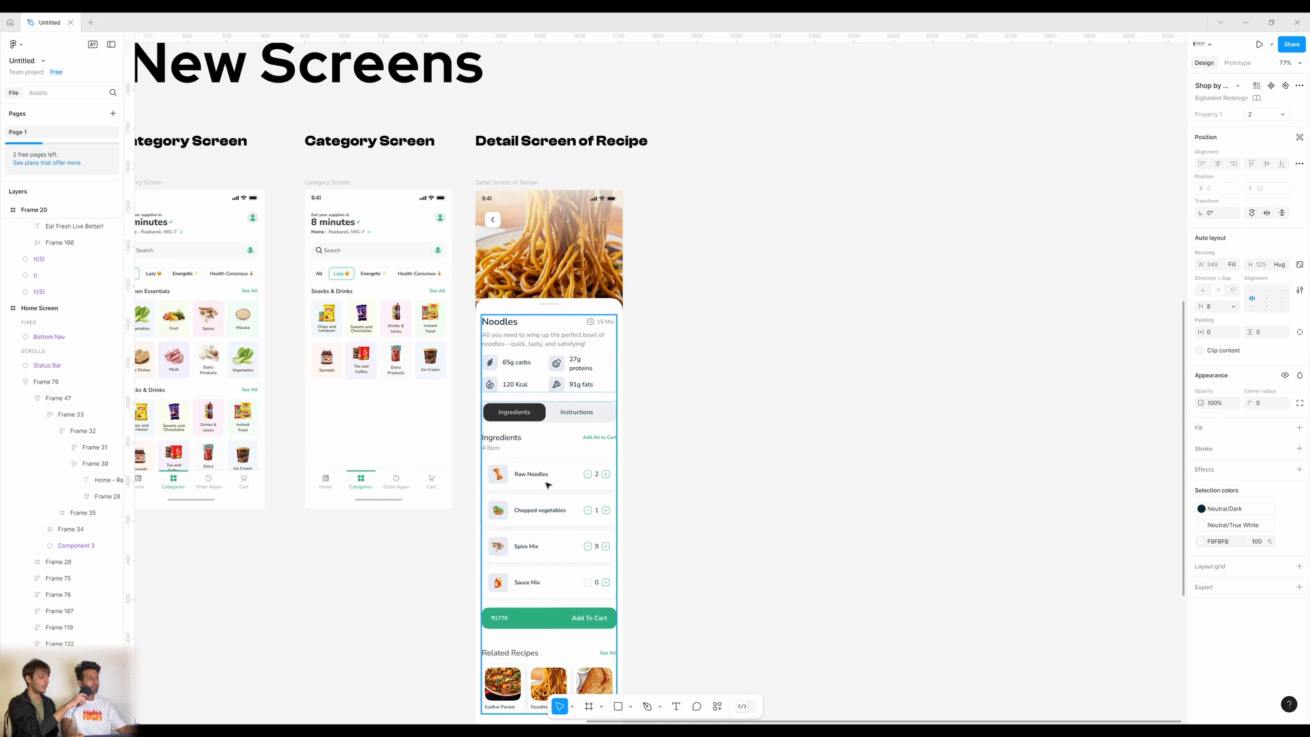
{"action": "scroll", "coordinate": [757, 452], "scroll_direction": "right", "scroll_amount": 1}
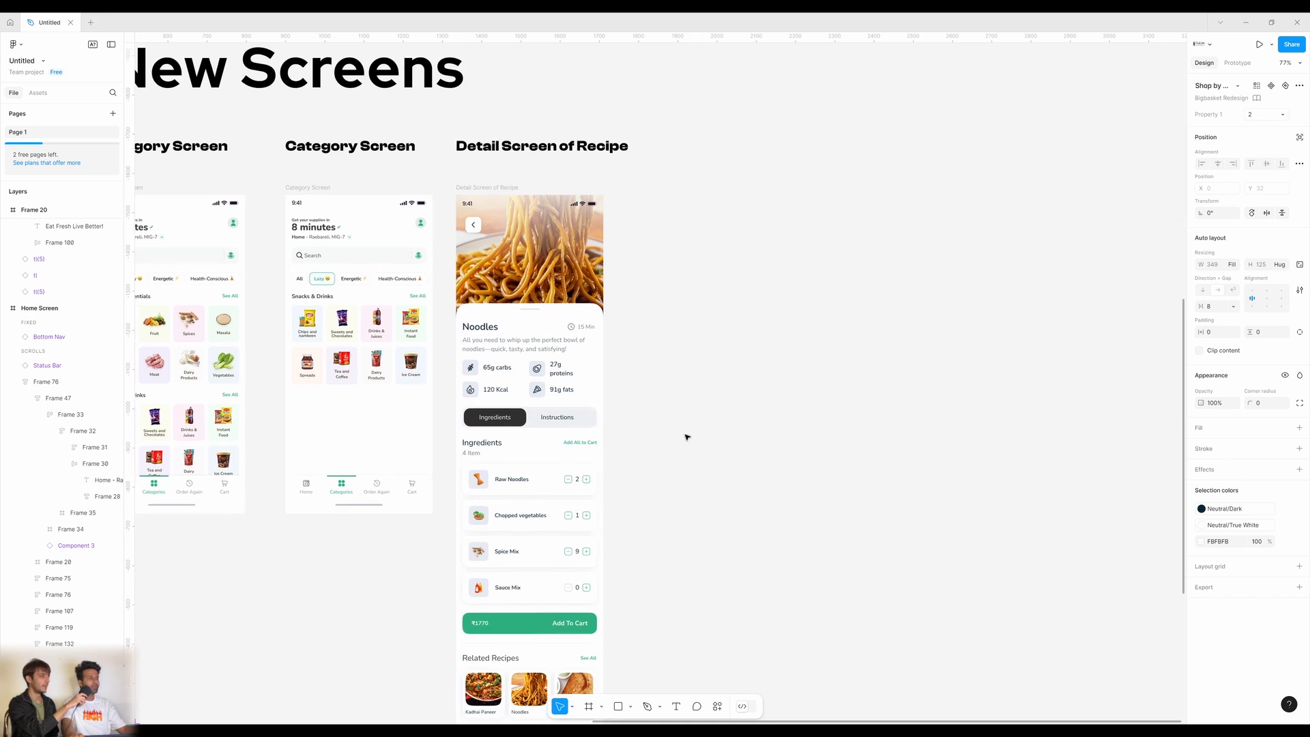
{"action": "left_click", "coordinate": [479, 185]}
{"action": "scroll", "coordinate": [587, 352], "scroll_direction": "down", "scroll_amount": 1}
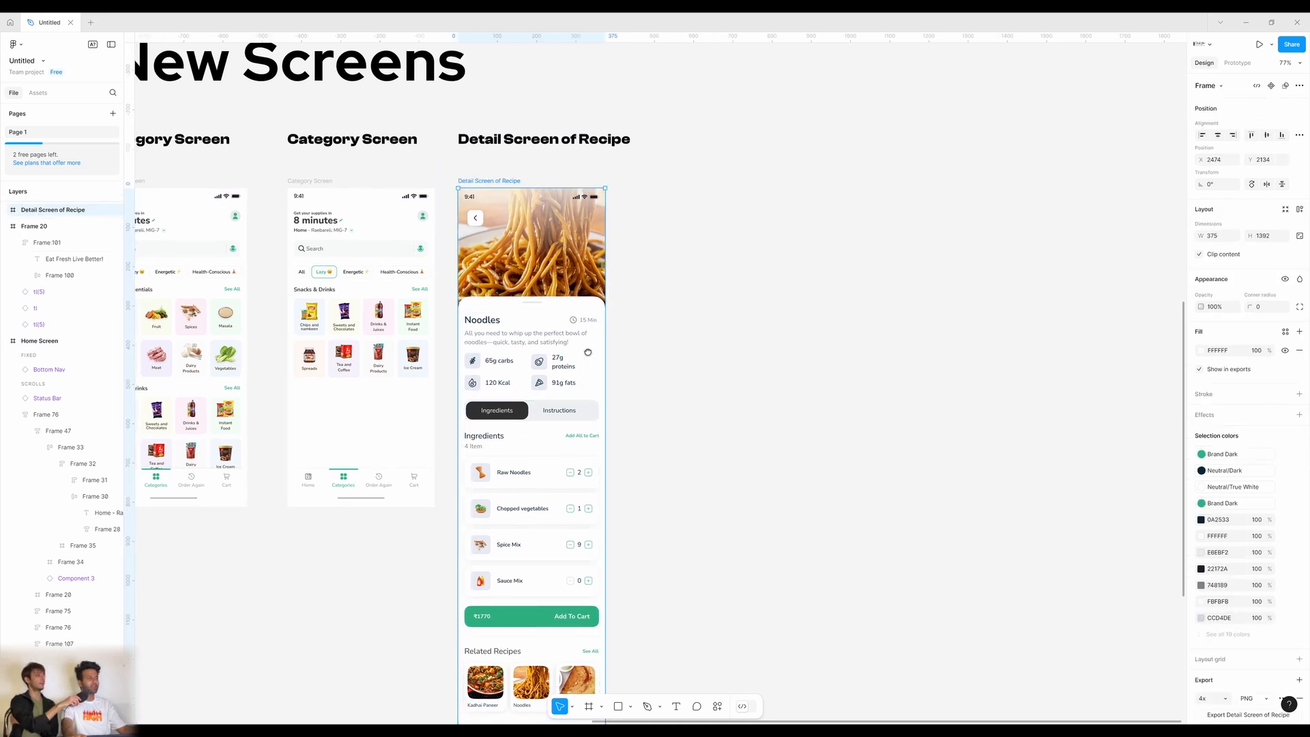
{"action": "scroll", "coordinate": [587, 352], "scroll_direction": "down", "scroll_amount": 1}
{"action": "scroll", "coordinate": [566, 351], "scroll_direction": "left", "scroll_amount": 1}
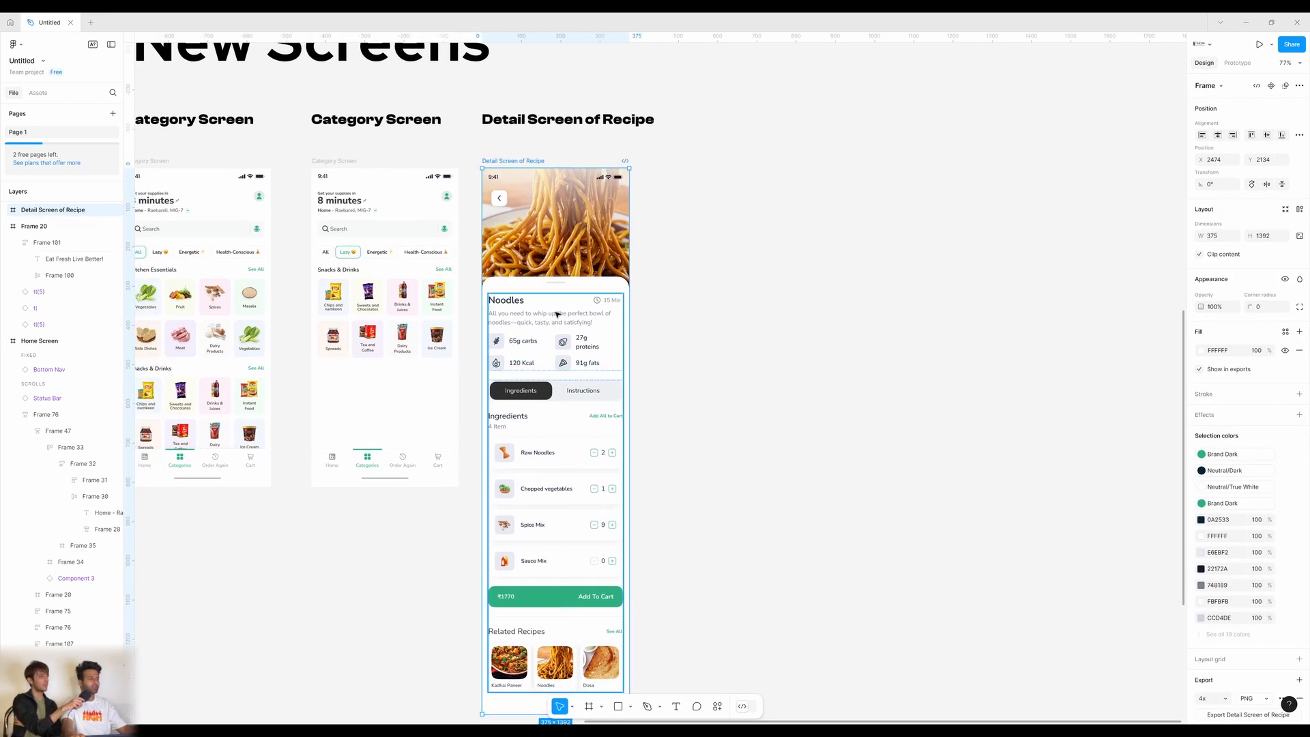
{"action": "double_click", "coordinate": [520, 350]}
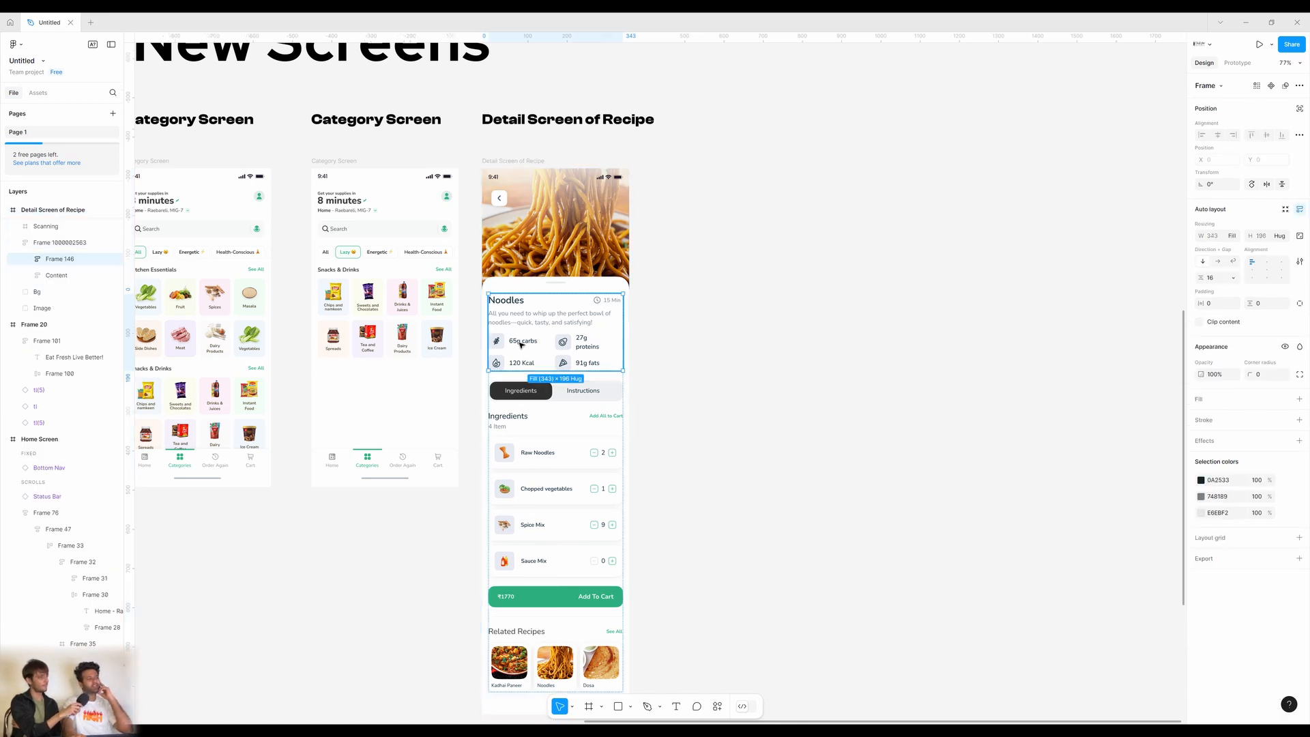
{"action": "left_click", "coordinate": [708, 379]}
{"action": "double_click", "coordinate": [576, 362]}
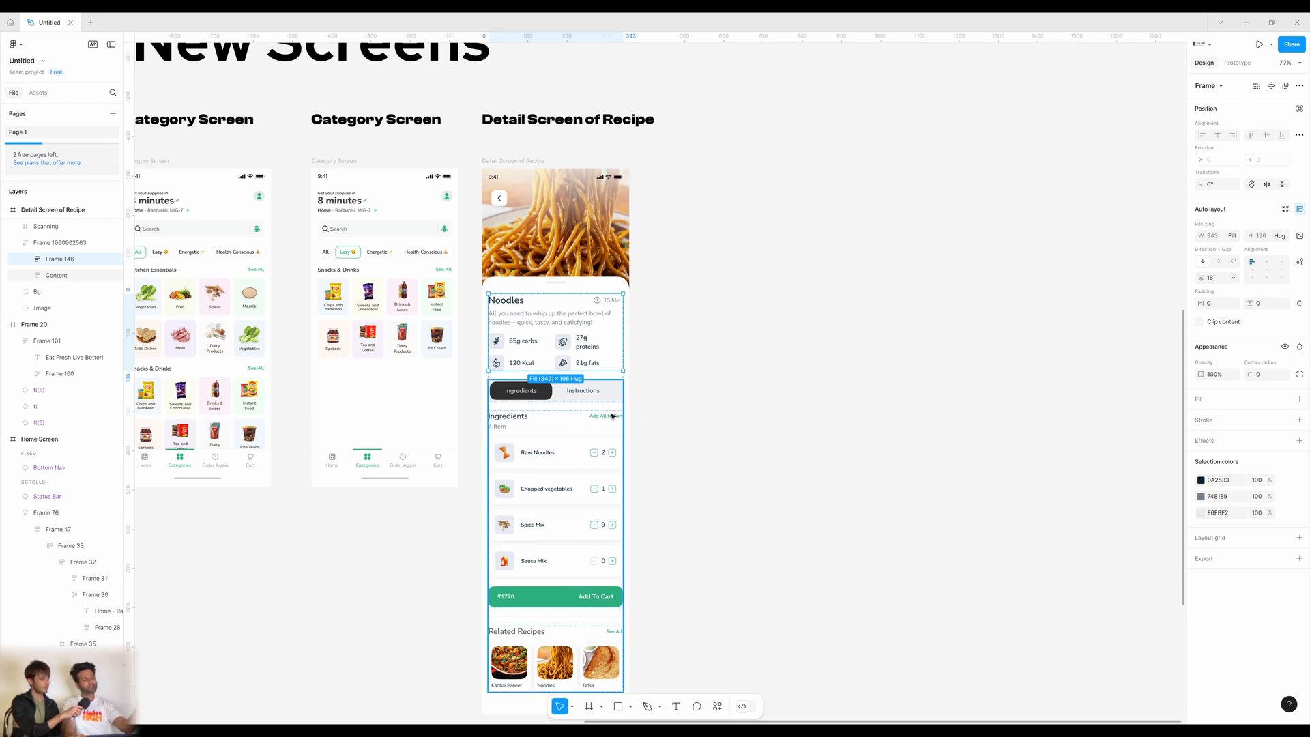
{"action": "scroll", "coordinate": [612, 416], "scroll_direction": "down", "scroll_amount": 3}
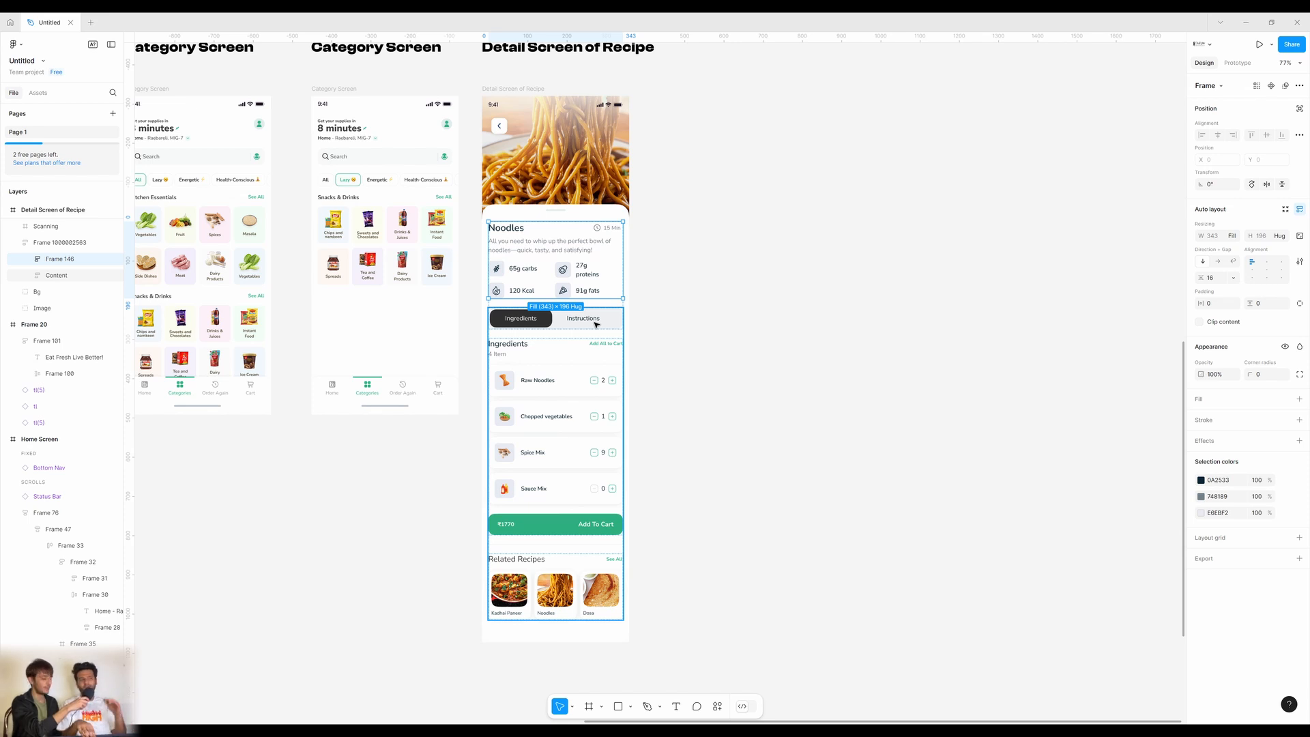
{"action": "left_click", "coordinate": [675, 323]}
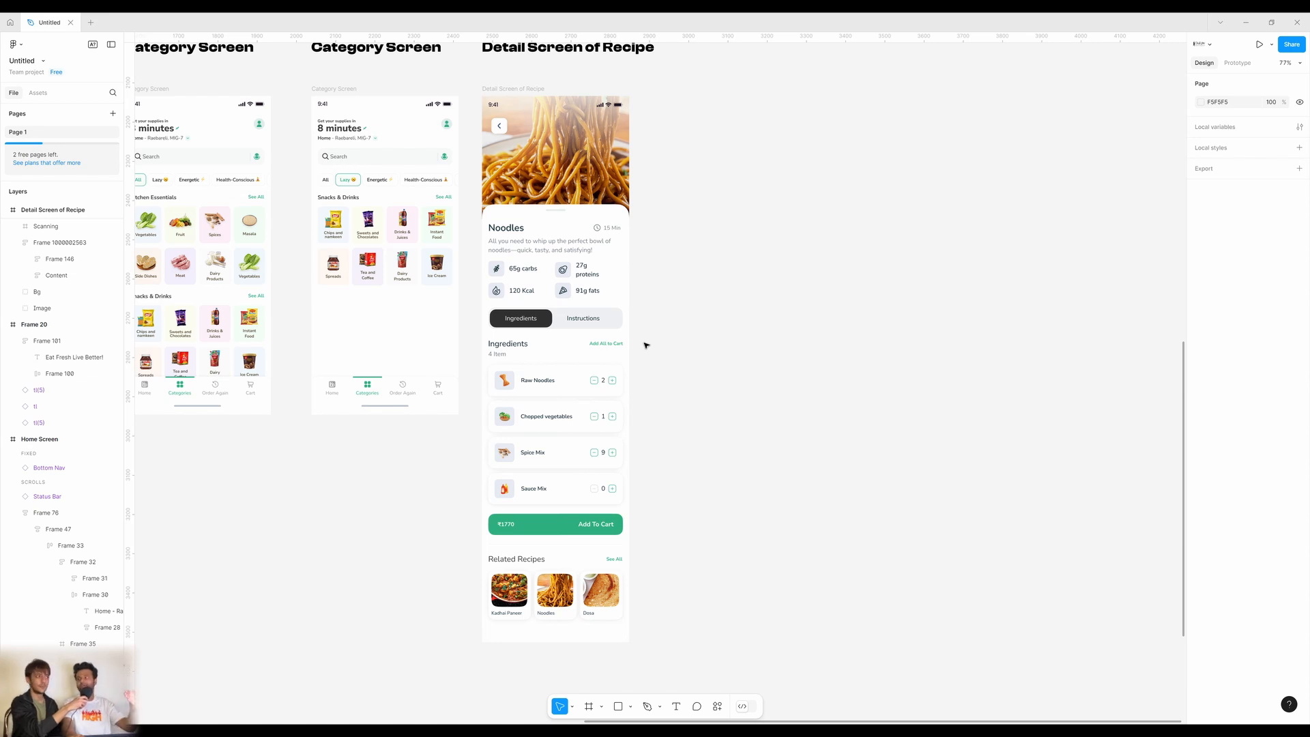
{"action": "scroll", "coordinate": [573, 457], "scroll_direction": "left", "scroll_amount": 10}
{"action": "scroll", "coordinate": [745, 363], "scroll_direction": "down", "scroll_amount": 3}
{"action": "scroll", "coordinate": [745, 363], "scroll_direction": "down", "scroll_amount": 3}
{"action": "scroll", "coordinate": [745, 363], "scroll_direction": "left", "scroll_amount": 1}
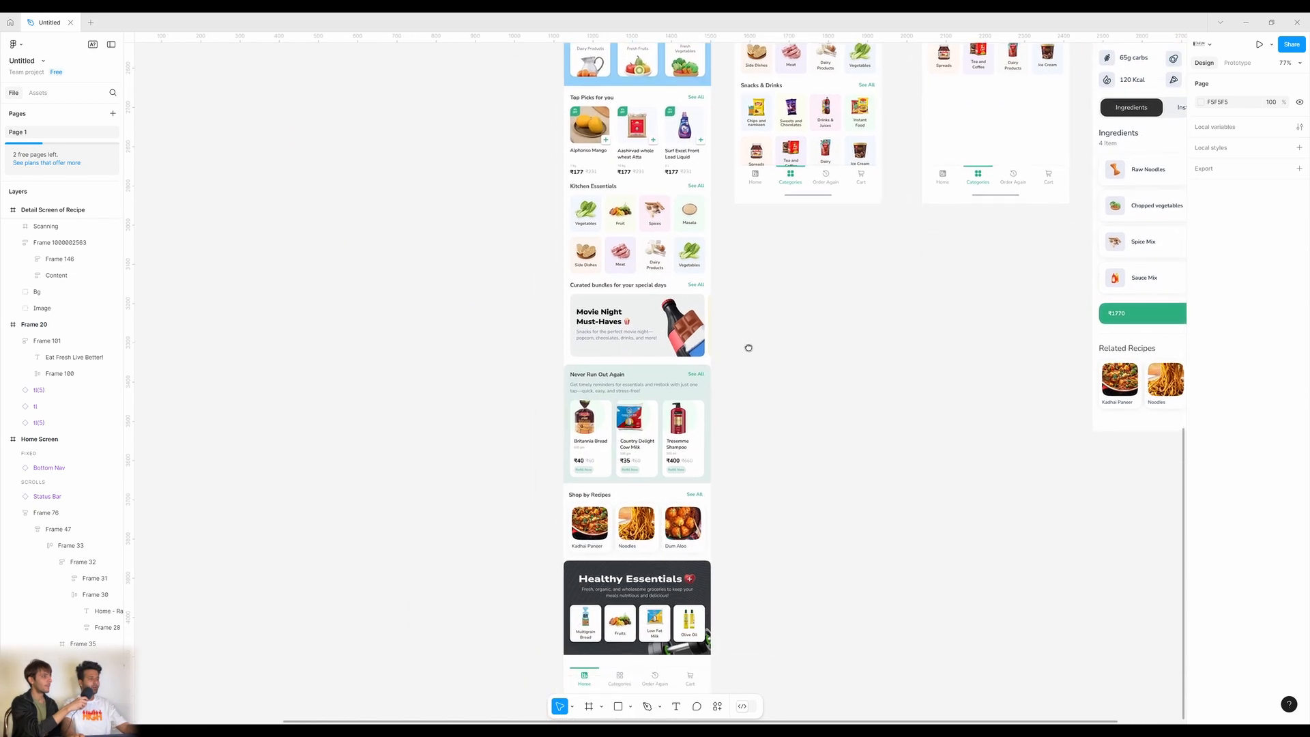
{"action": "left_click", "coordinate": [615, 323]}
{"action": "left_click", "coordinate": [630, 325]}
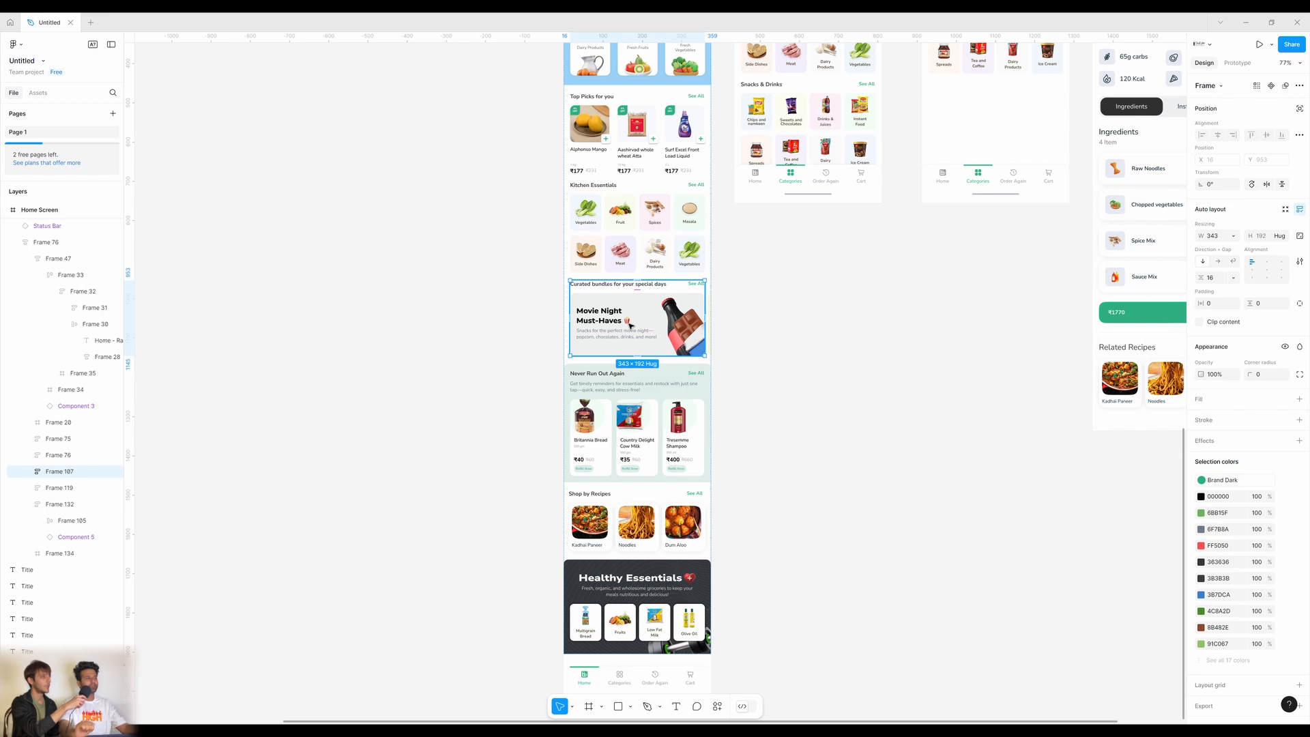
{"action": "scroll", "coordinate": [665, 272], "scroll_direction": "up", "scroll_amount": 3}
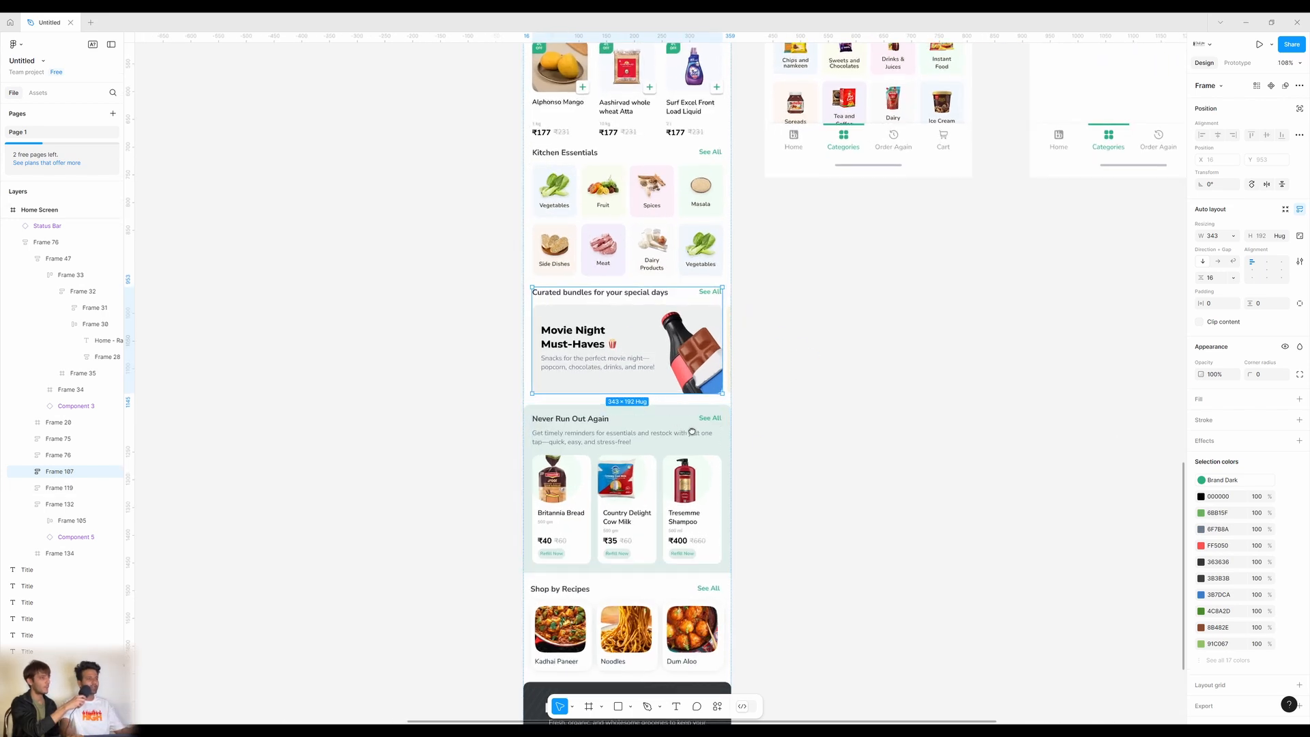
{"action": "scroll", "coordinate": [692, 432], "scroll_direction": "left", "scroll_amount": 1}
{"action": "left_click", "coordinate": [813, 392]}
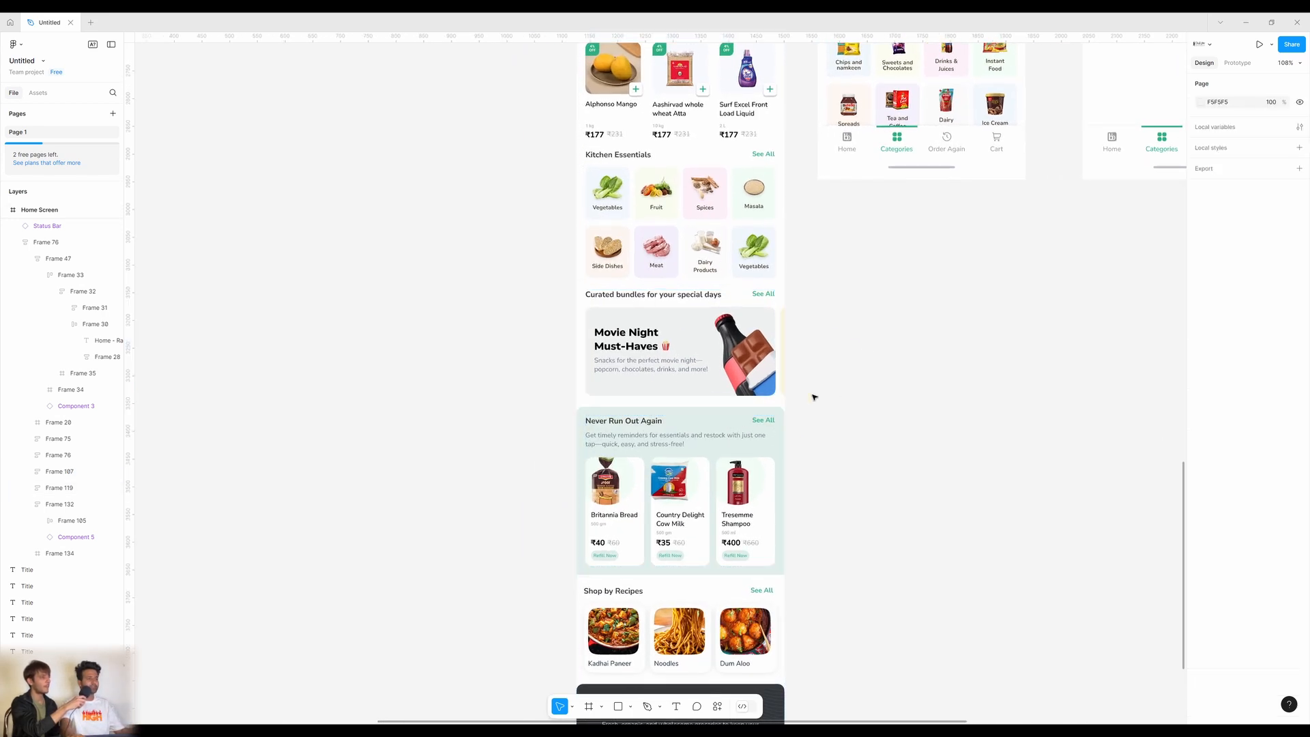
{"action": "left_click", "coordinate": [768, 363], "text": "ctrl"}
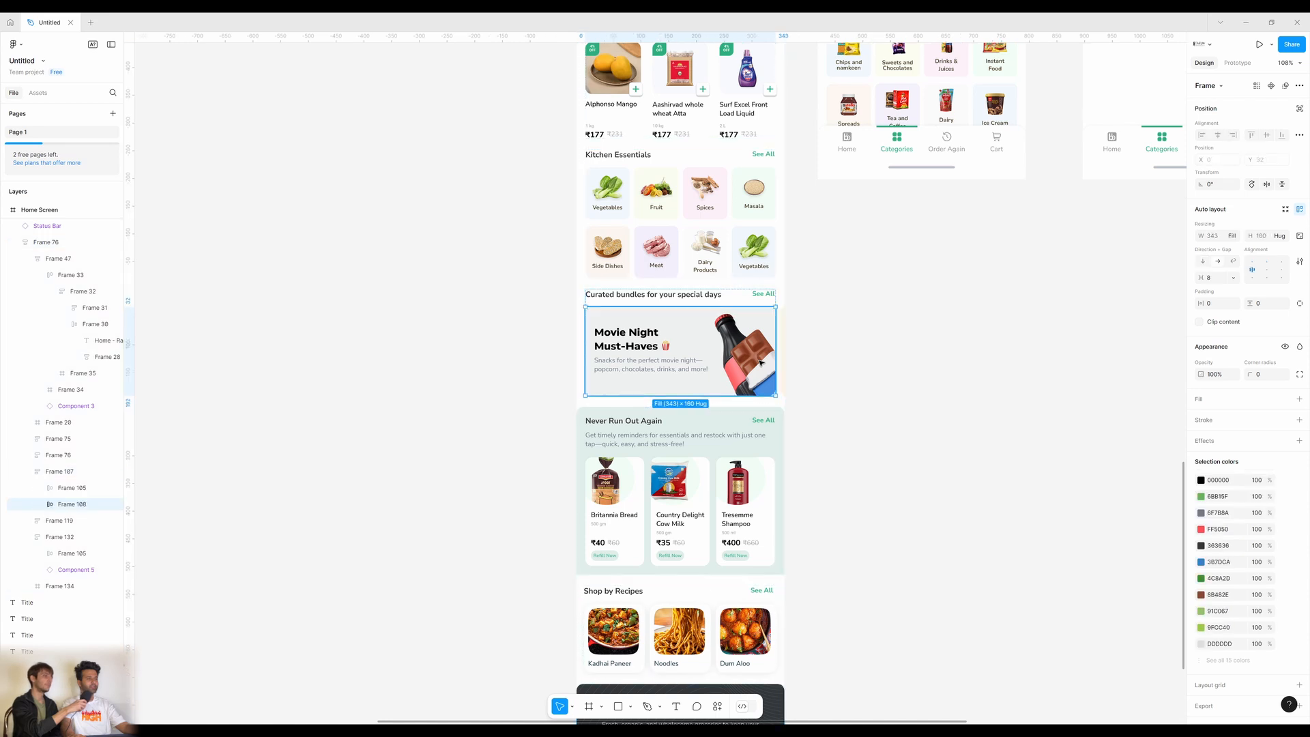
{"action": "double_click", "coordinate": [761, 363]}
{"action": "double_click", "coordinate": [761, 363]}
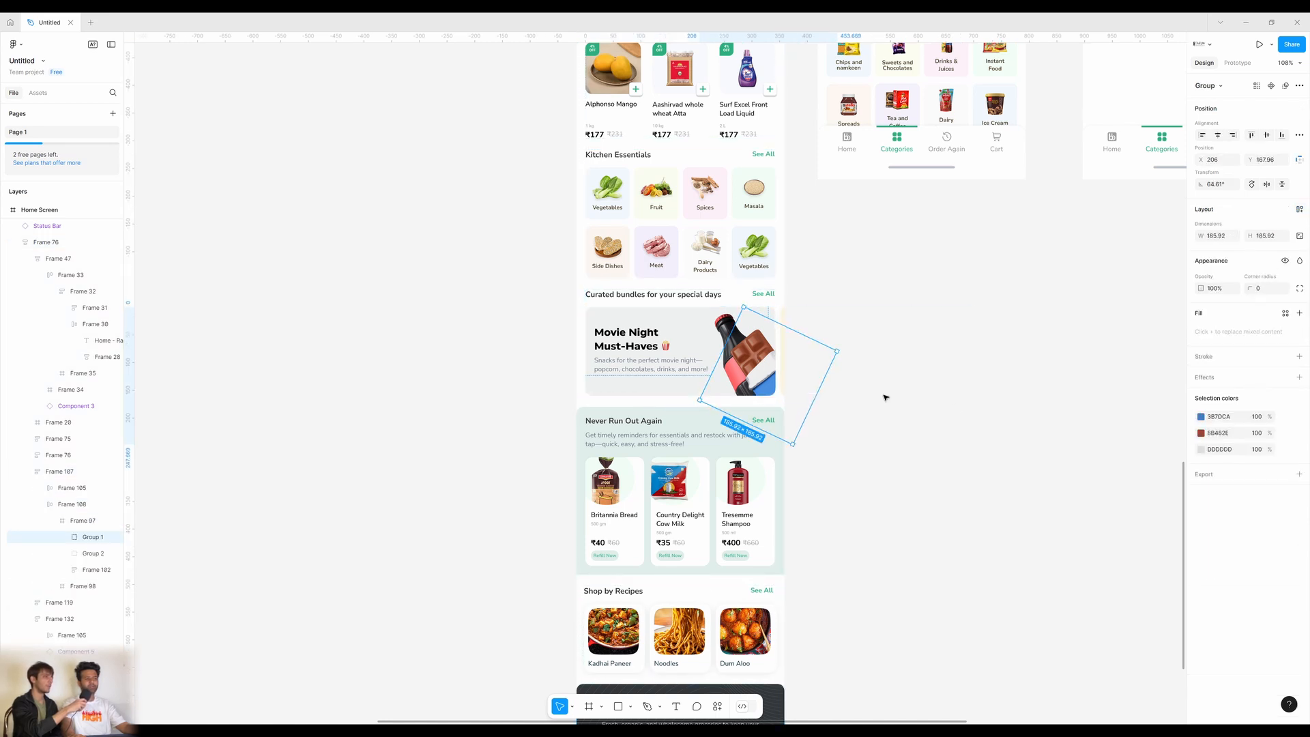
{"action": "left_click", "coordinate": [1005, 421]}
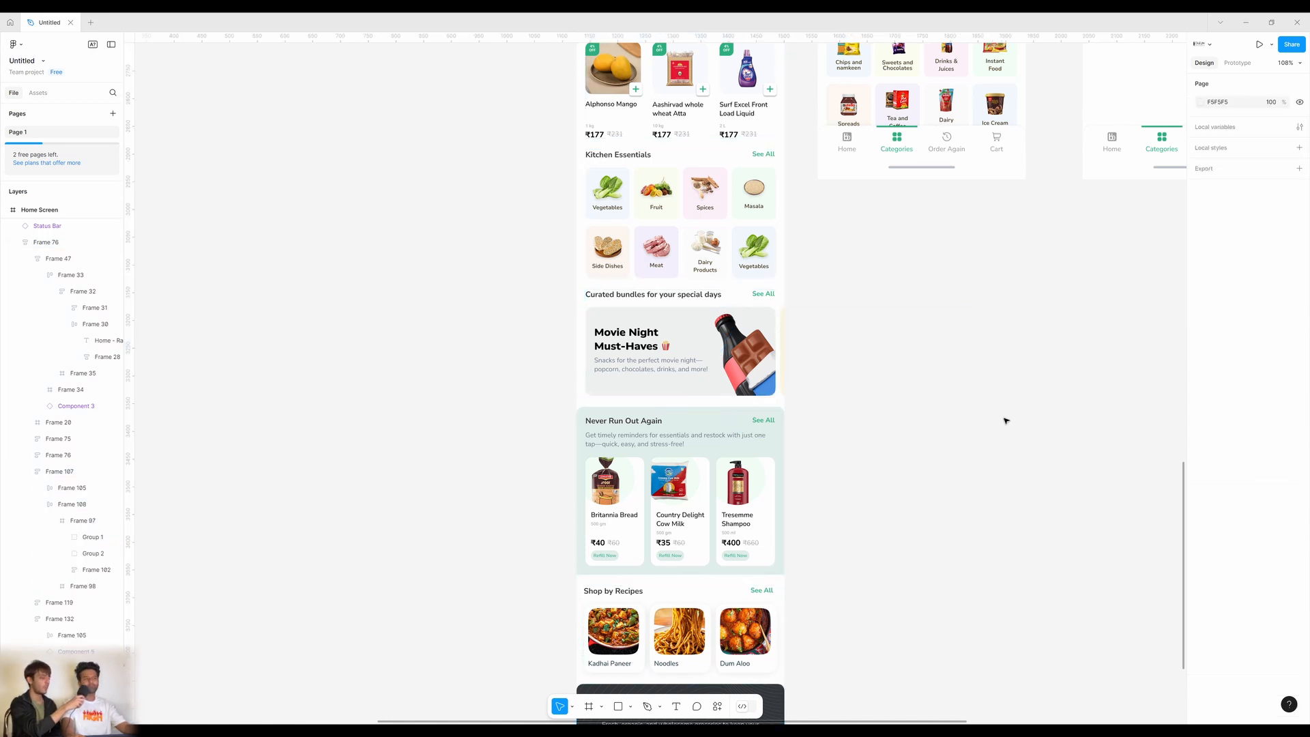
{"action": "left_click", "coordinate": [747, 370]}
{"action": "left_click", "coordinate": [747, 370]}
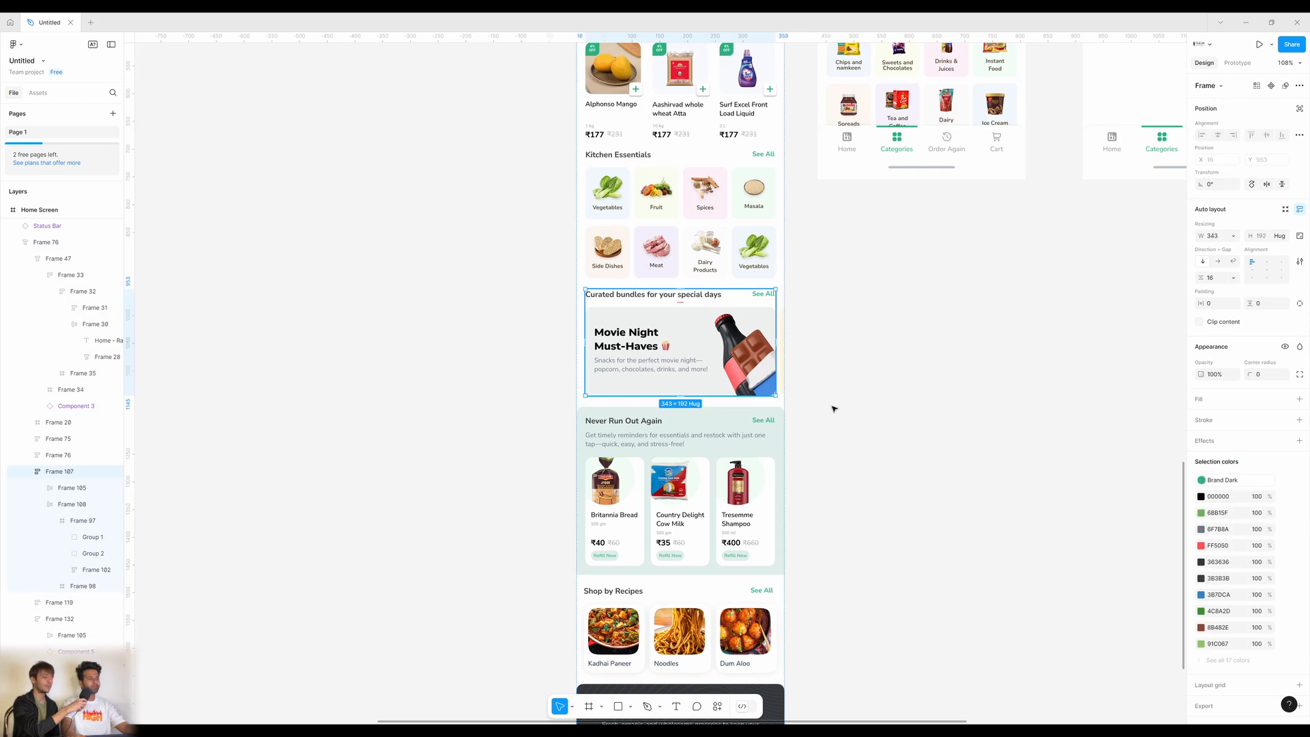
{"action": "left_click", "coordinate": [899, 431]}
{"action": "left_click_drag", "start_coordinate": [1009, 233], "coordinate": [707, 650]}
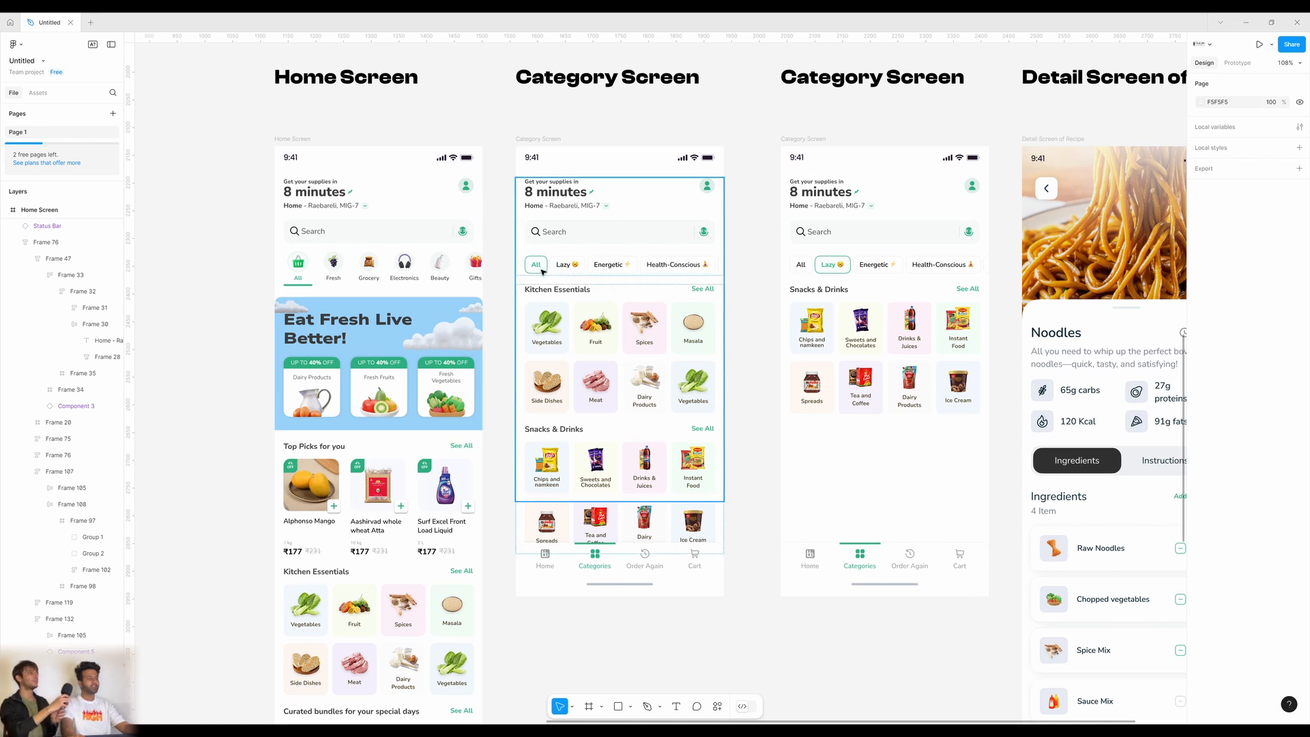
{"action": "left_click", "coordinate": [597, 273]}
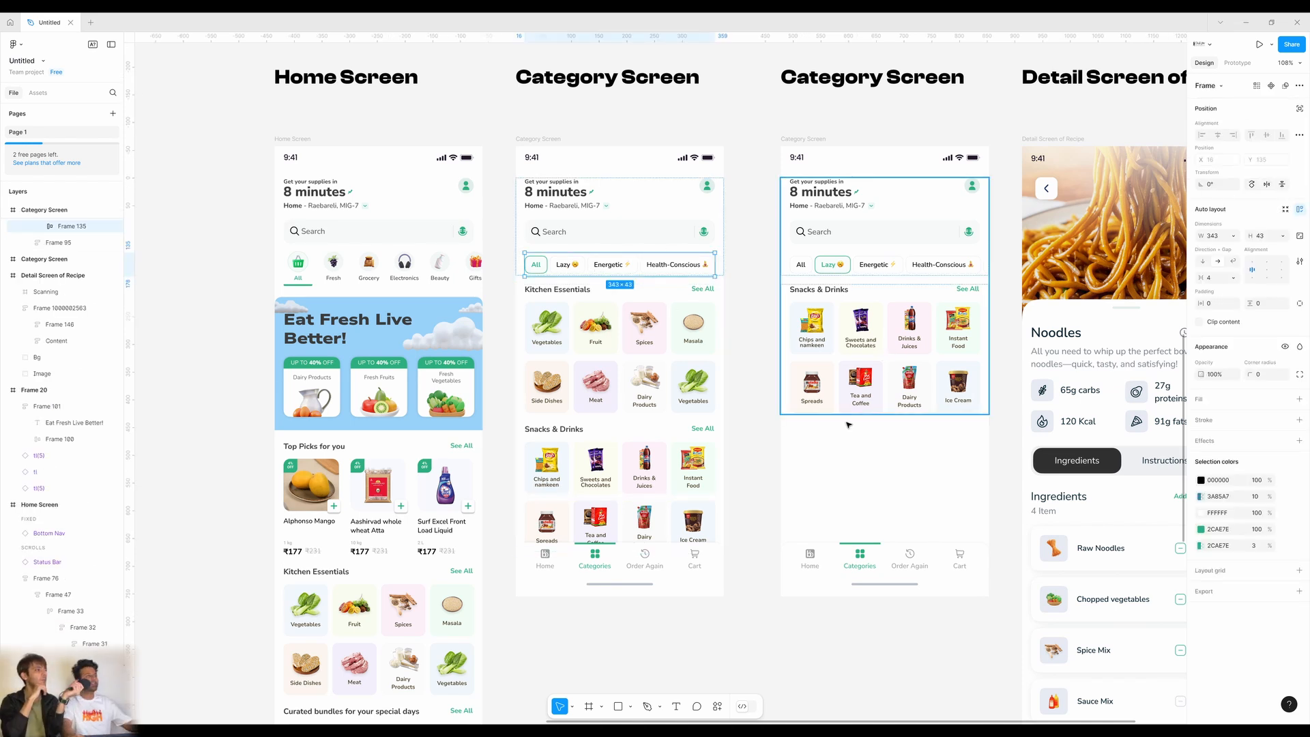
{"action": "left_click", "coordinate": [753, 417]}
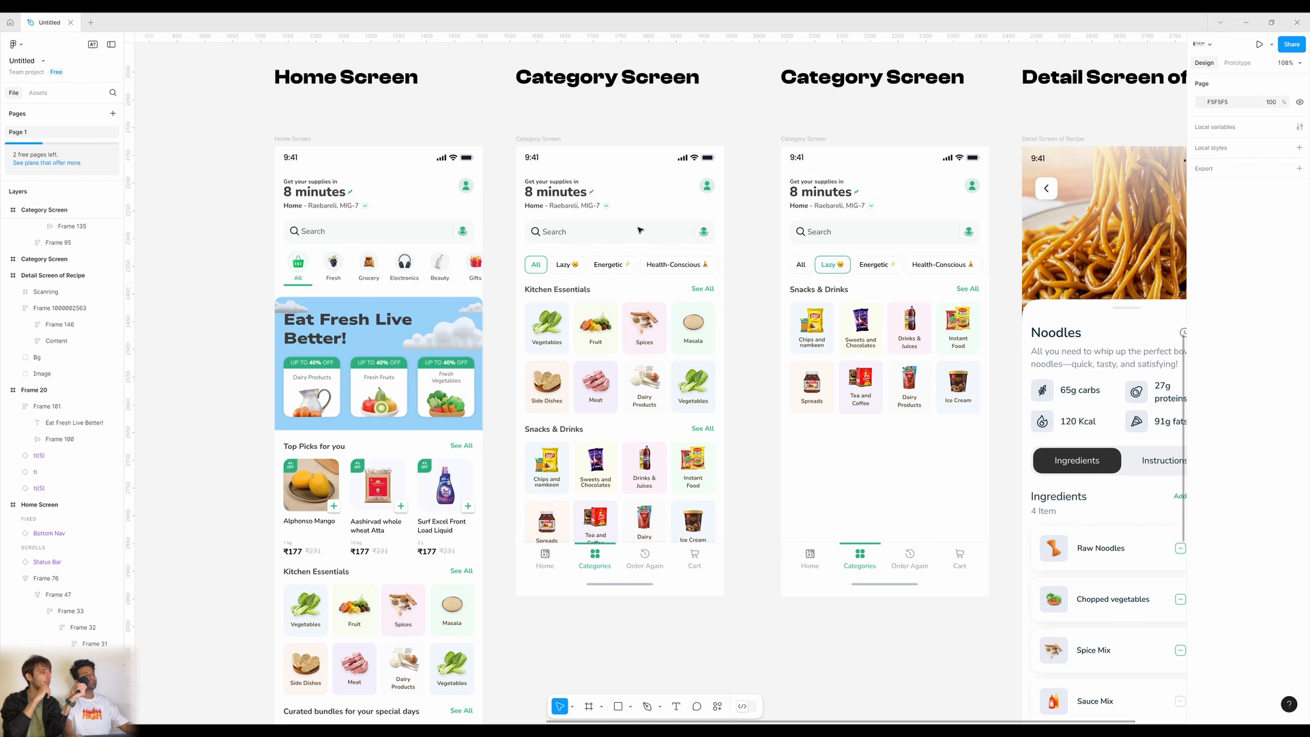
{"action": "left_click", "coordinate": [590, 264]}
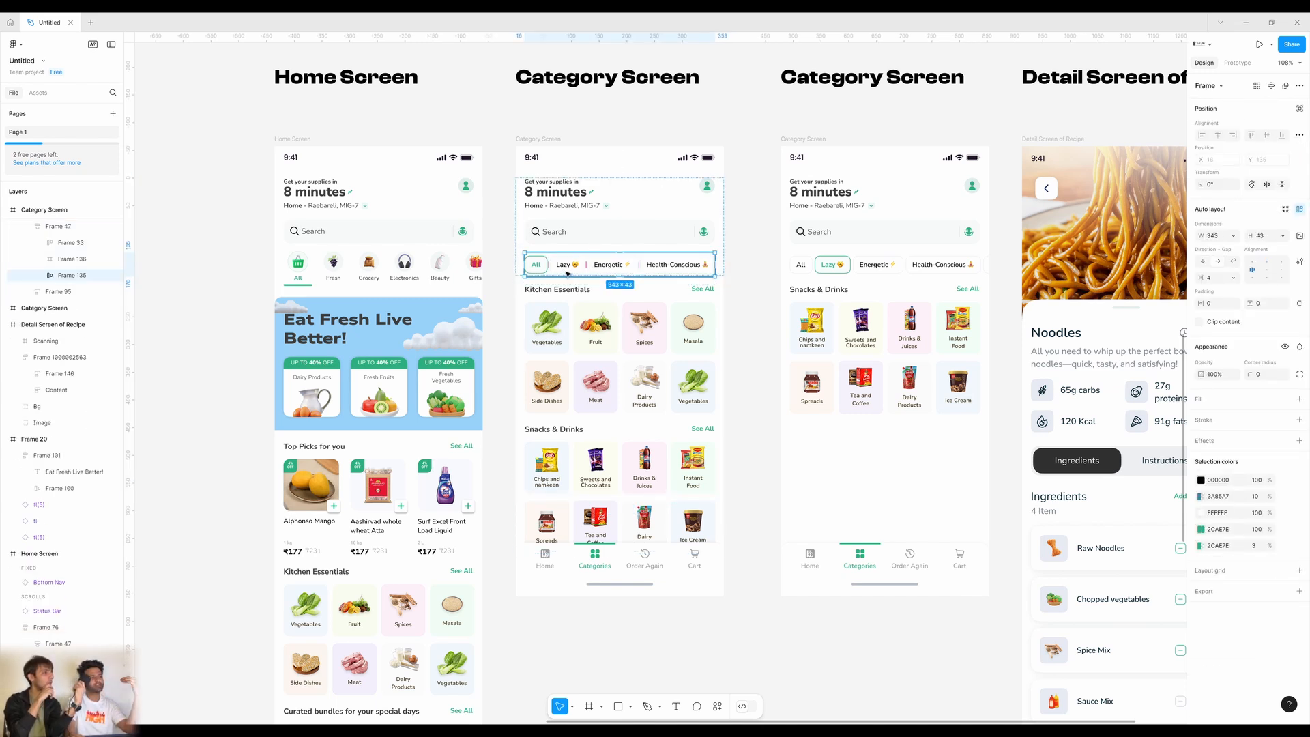
{"action": "scroll", "coordinate": [754, 380], "scroll_direction": "right", "scroll_amount": 5}
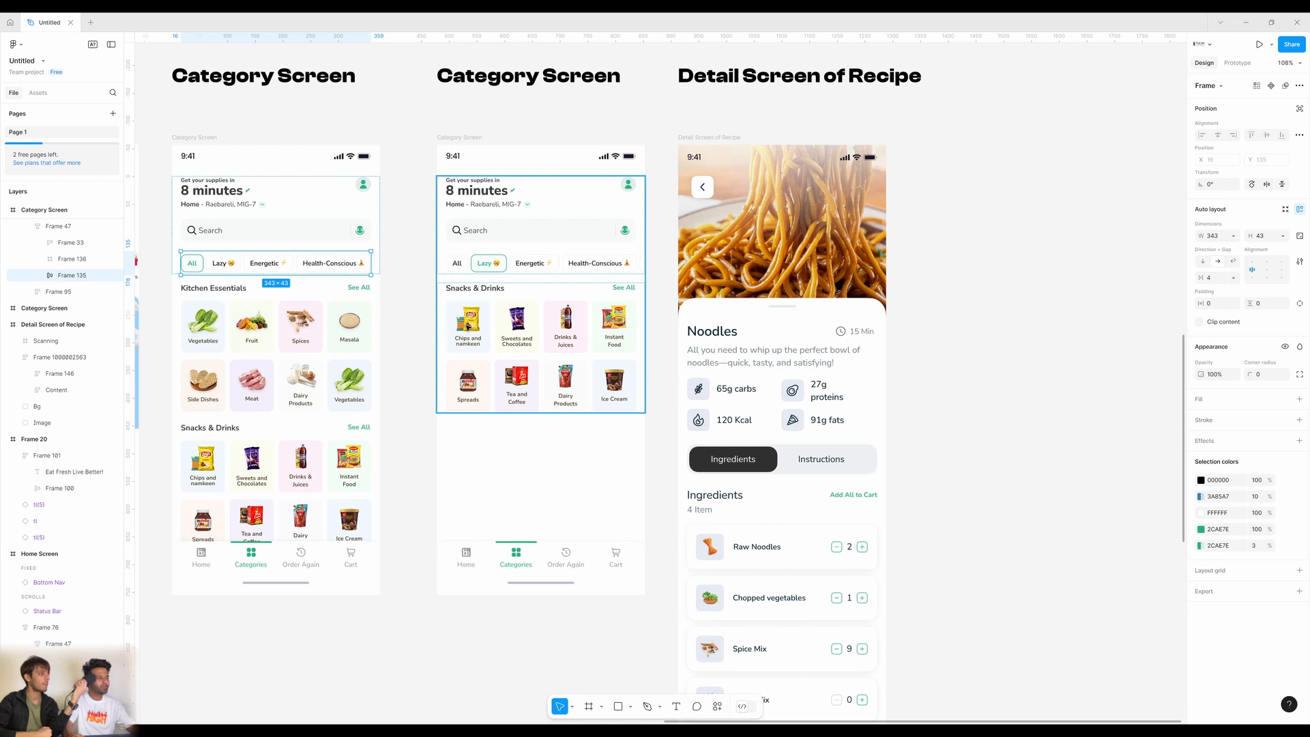
{"action": "left_click", "coordinate": [502, 345]}
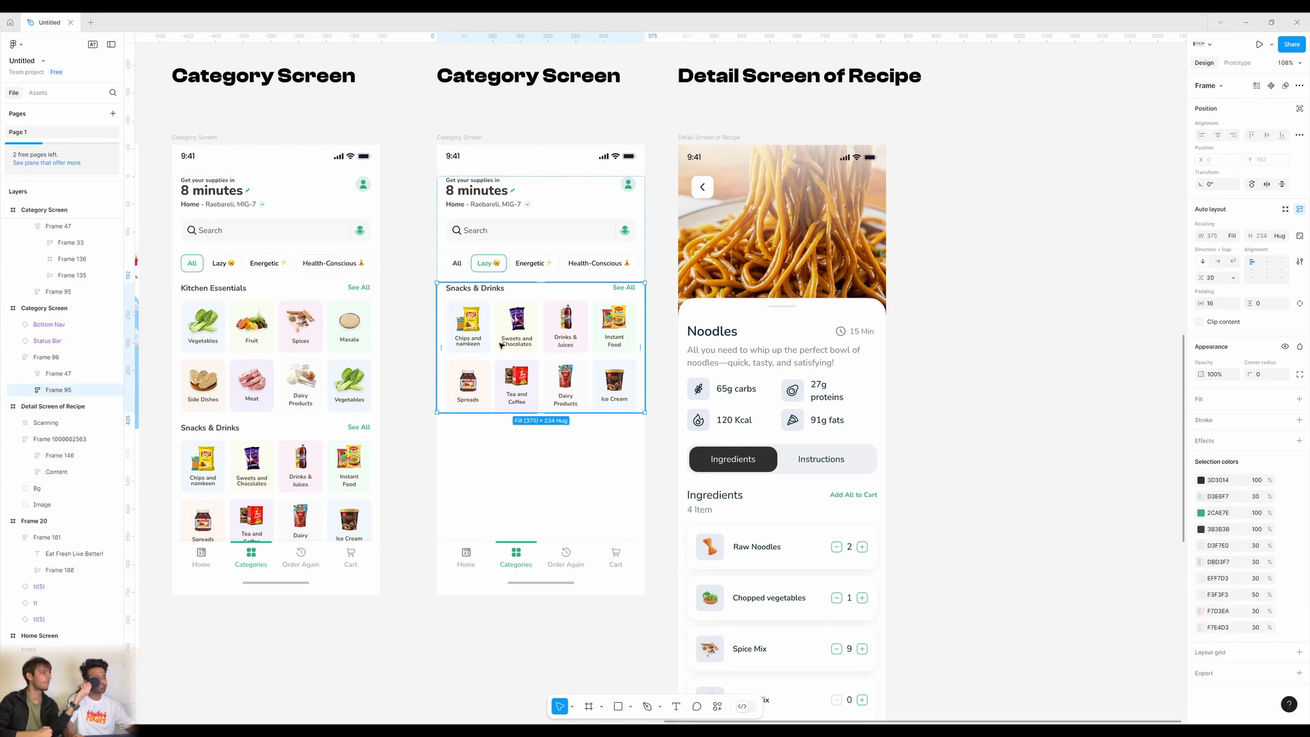
{"action": "left_click", "coordinate": [565, 445]}
{"action": "scroll", "coordinate": [564, 446], "scroll_direction": "left", "scroll_amount": 5}
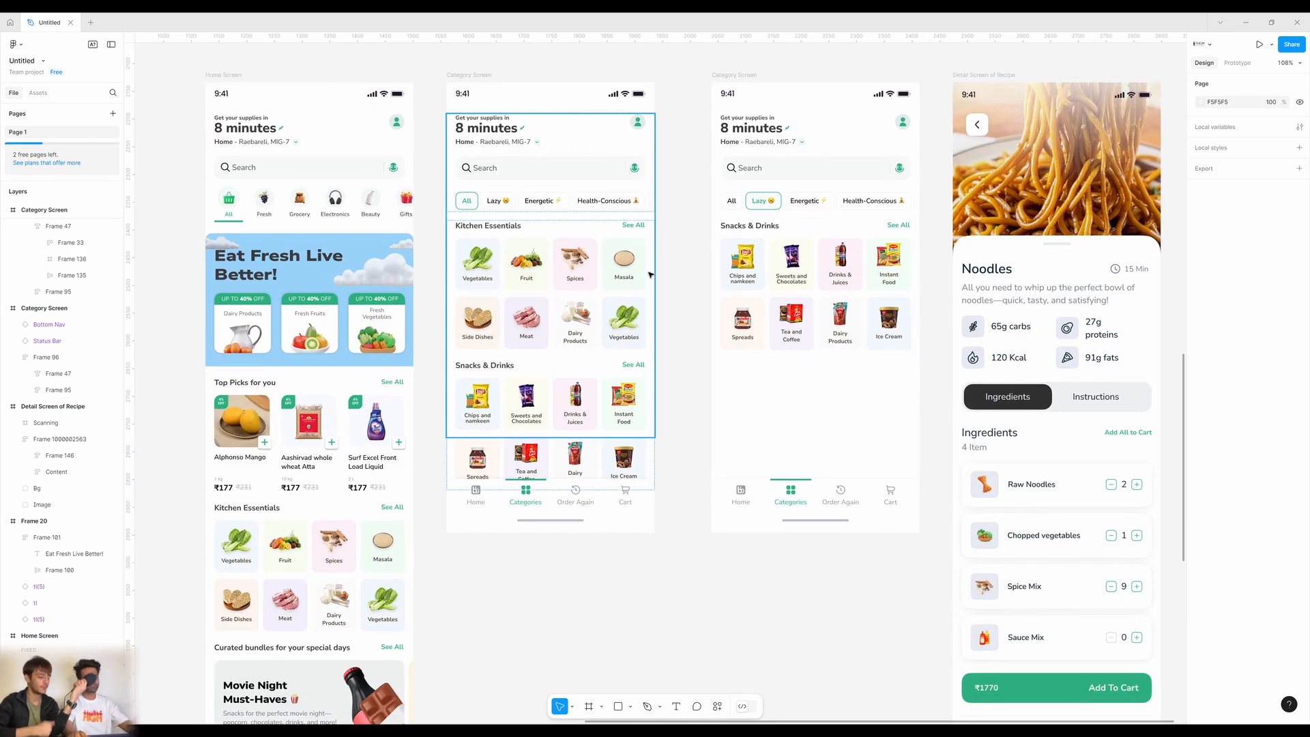
{"action": "scroll", "coordinate": [682, 570], "scroll_direction": "right", "scroll_amount": 1}
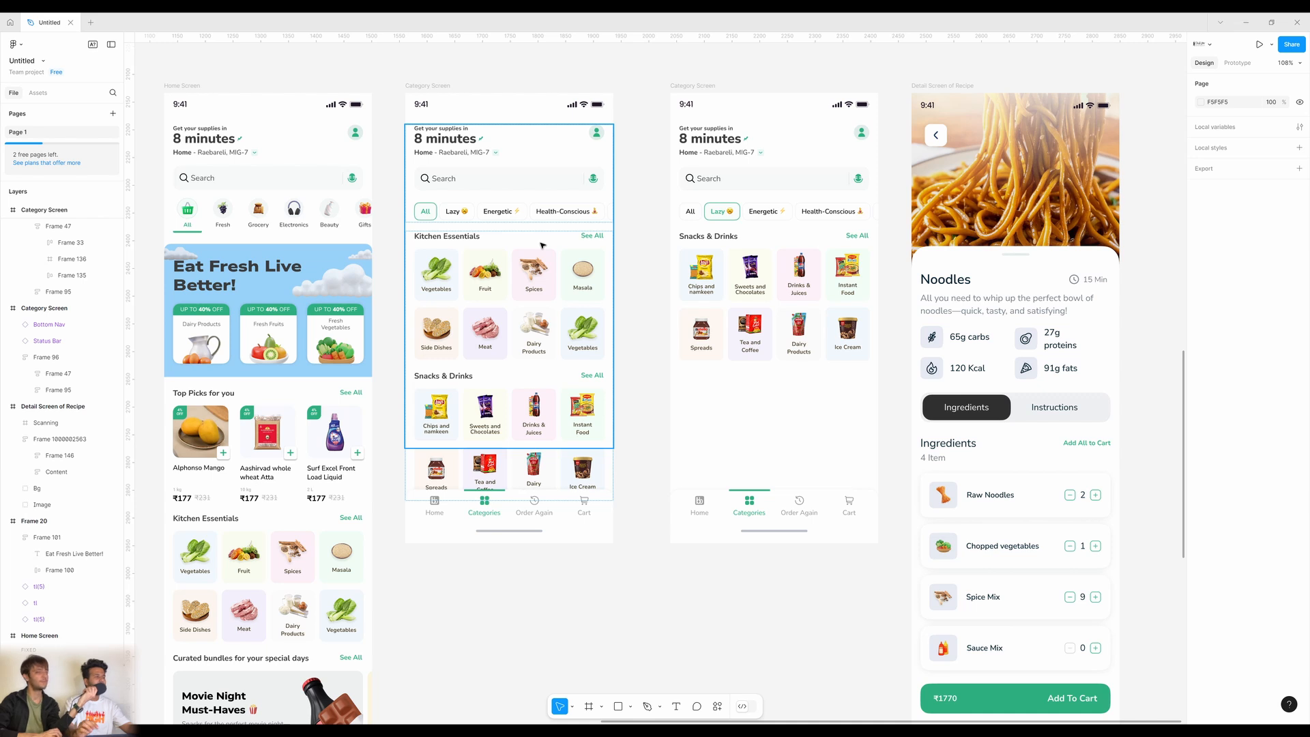
{"action": "double_click", "coordinate": [463, 216]}
{"action": "left_click", "coordinate": [463, 215]}
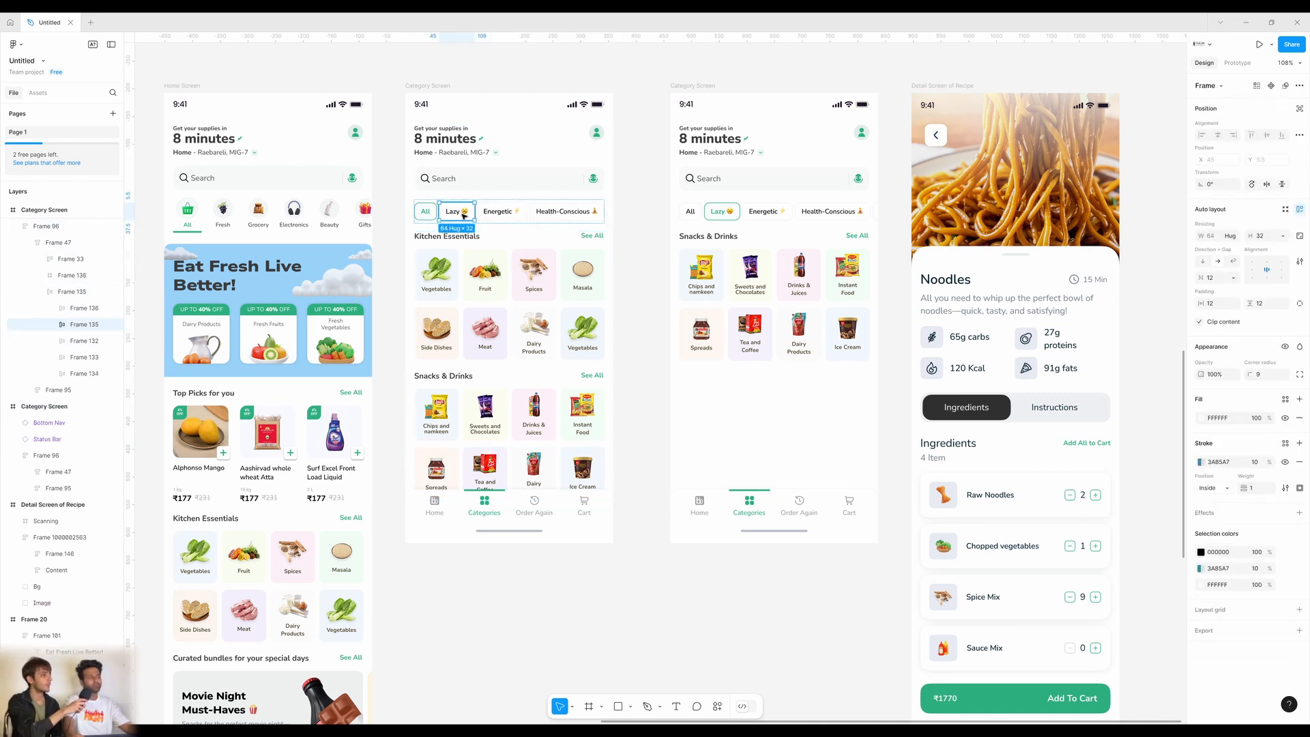
{"action": "left_click", "coordinate": [648, 401]}
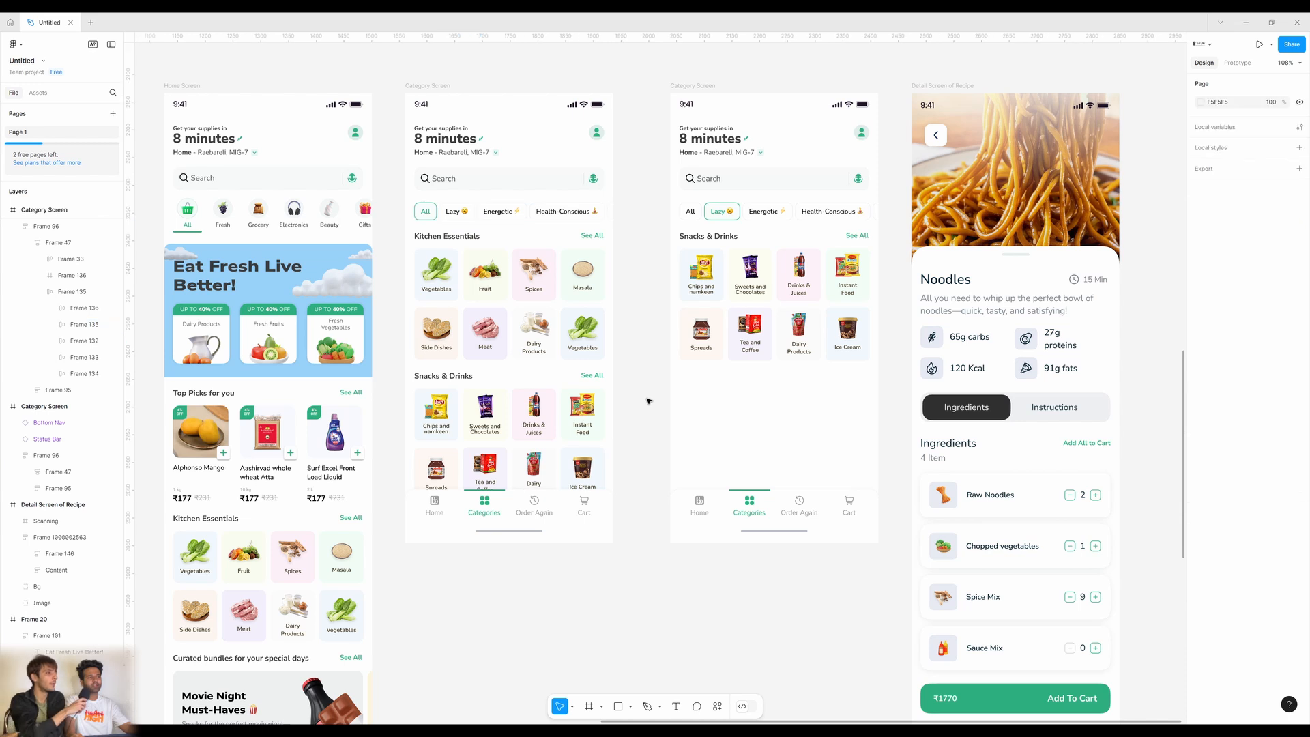
{"action": "double_click", "coordinate": [584, 218]}
{"action": "left_click", "coordinate": [584, 217]}
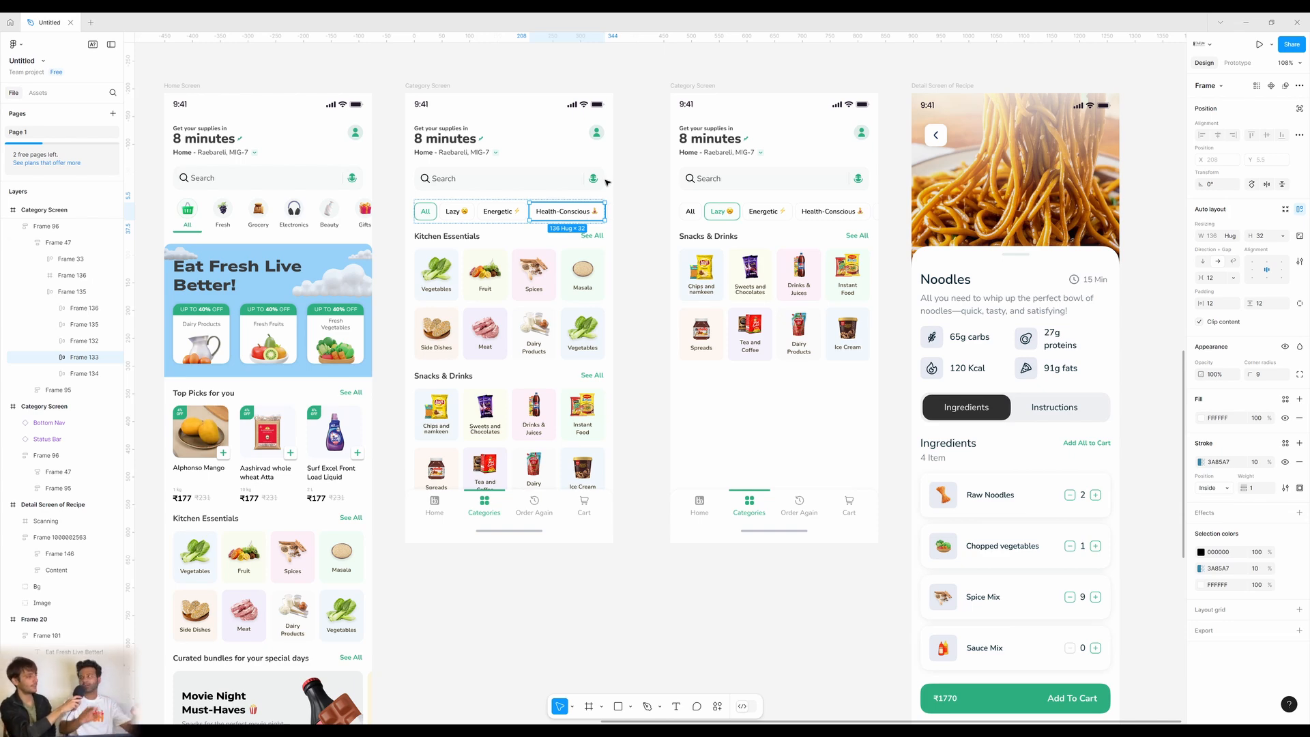
{"action": "scroll", "coordinate": [846, 516], "scroll_direction": "right", "scroll_amount": 5}
{"action": "scroll", "coordinate": [605, 540], "scroll_direction": "left", "scroll_amount": 10}
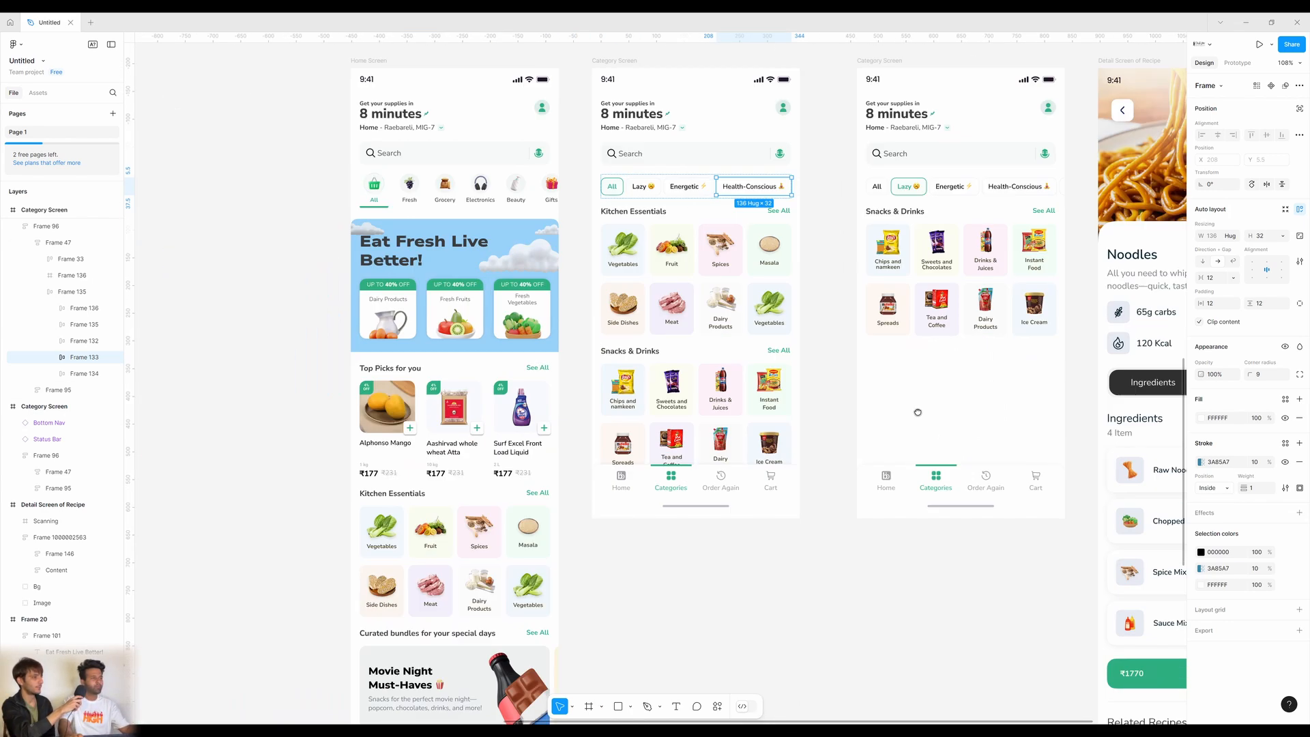
{"action": "scroll", "coordinate": [797, 434], "scroll_direction": "down", "scroll_amount": 5}
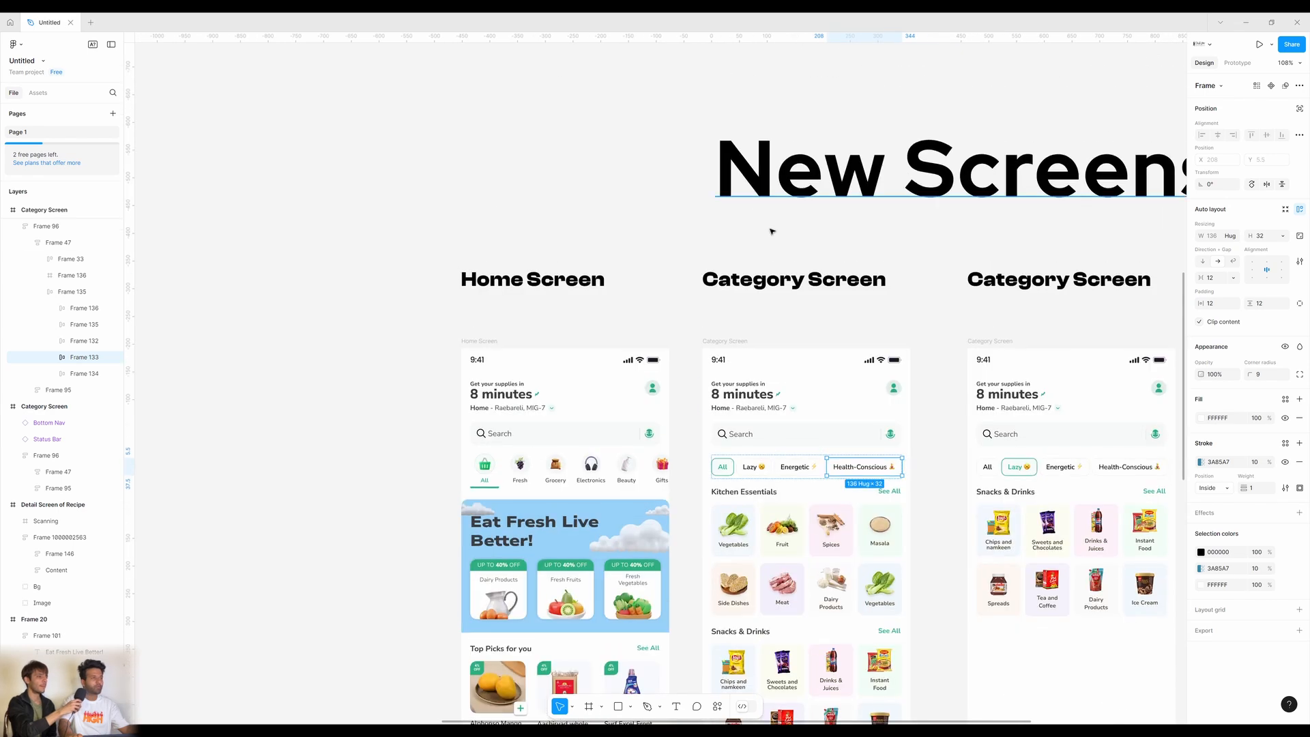
{"action": "scroll", "coordinate": [768, 228], "scroll_direction": "up", "scroll_amount": 15}
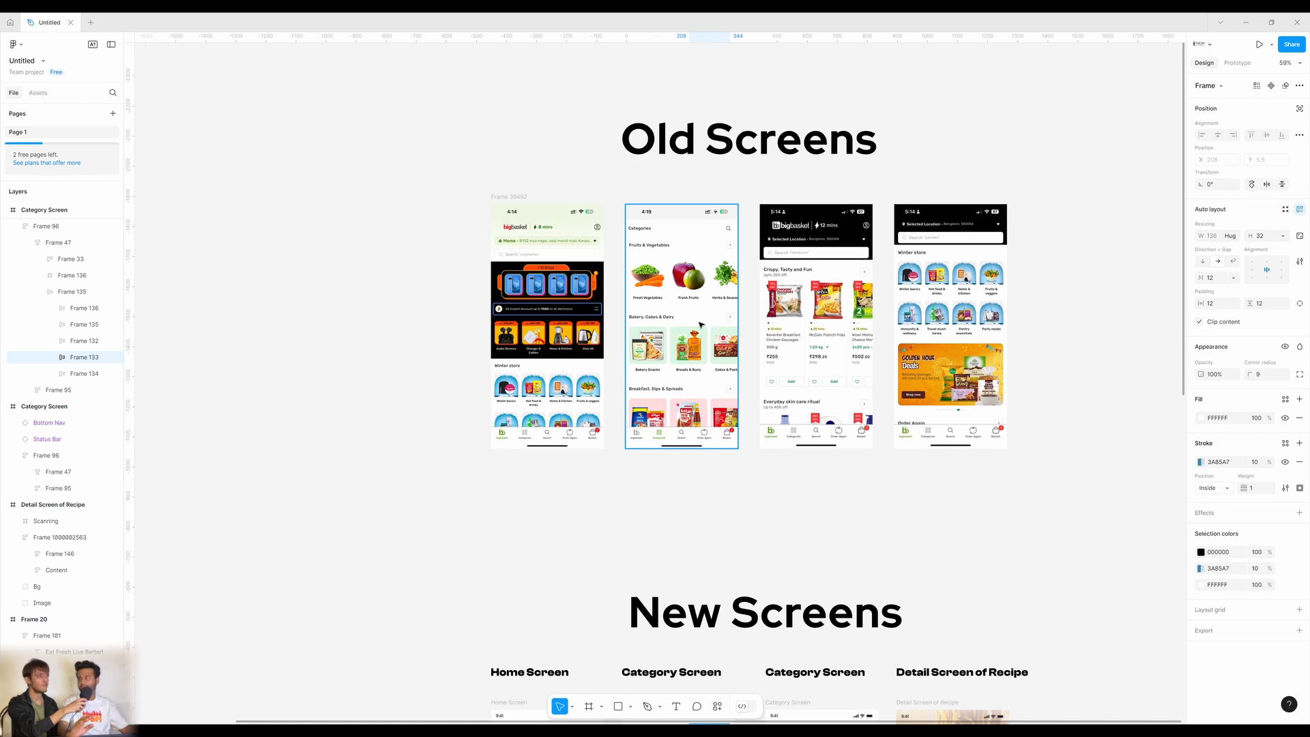
{"action": "scroll", "coordinate": [732, 448], "scroll_direction": "down", "scroll_amount": 4}
{"action": "scroll", "coordinate": [731, 448], "scroll_direction": "down", "scroll_amount": 3}
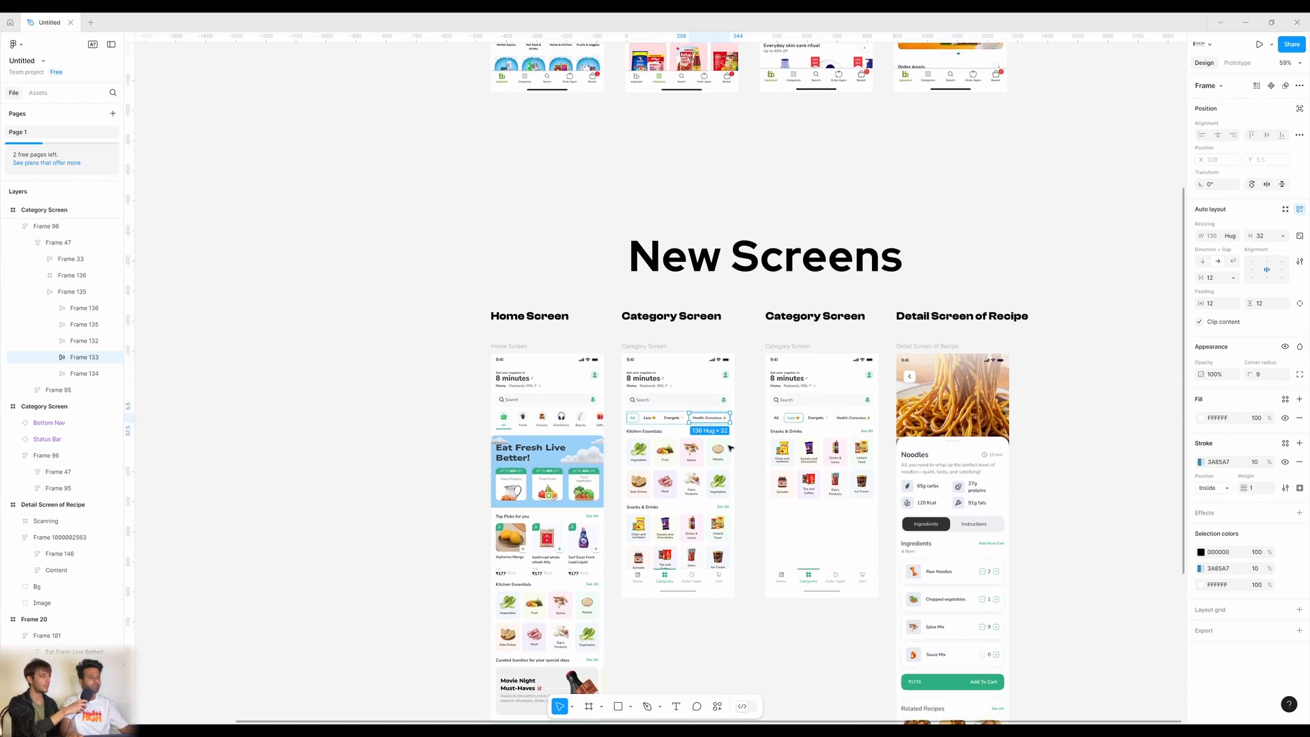
{"action": "scroll", "coordinate": [718, 418], "scroll_direction": "up", "scroll_amount": 2, "text": "ctrl"}
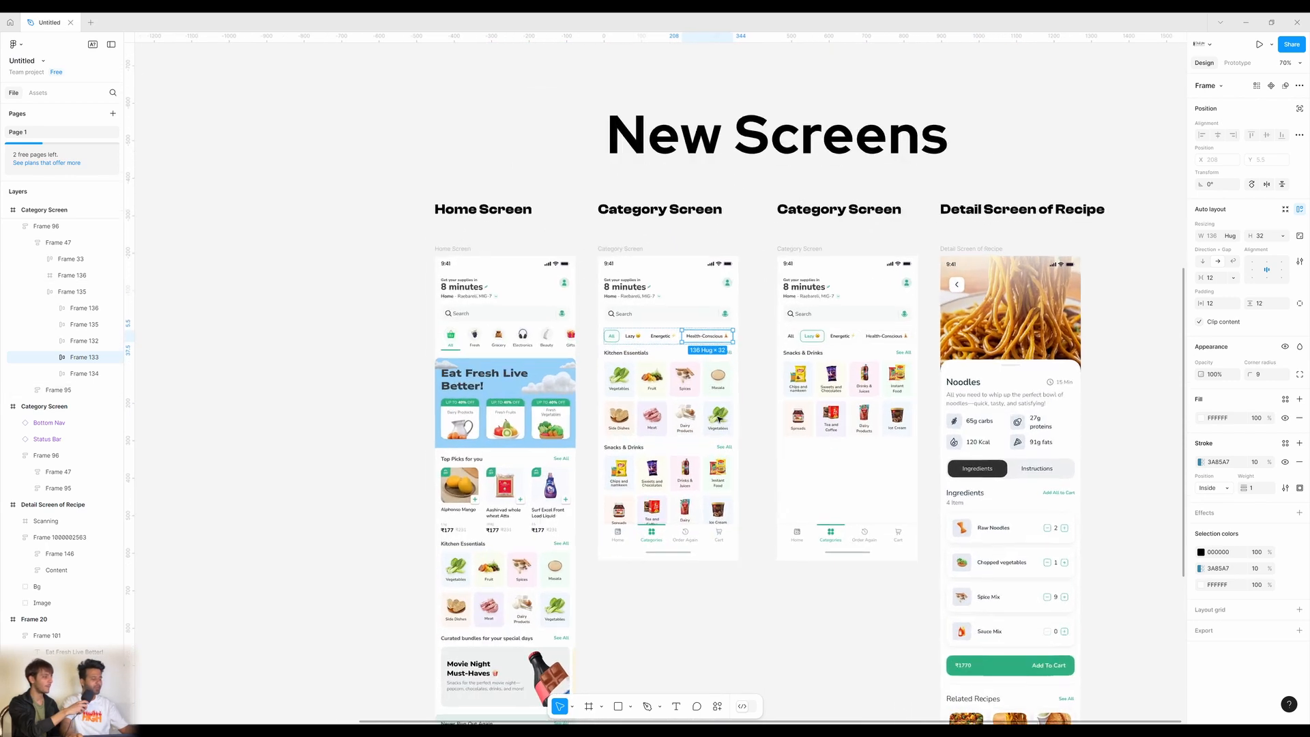
{"action": "left_click", "coordinate": [782, 486]}
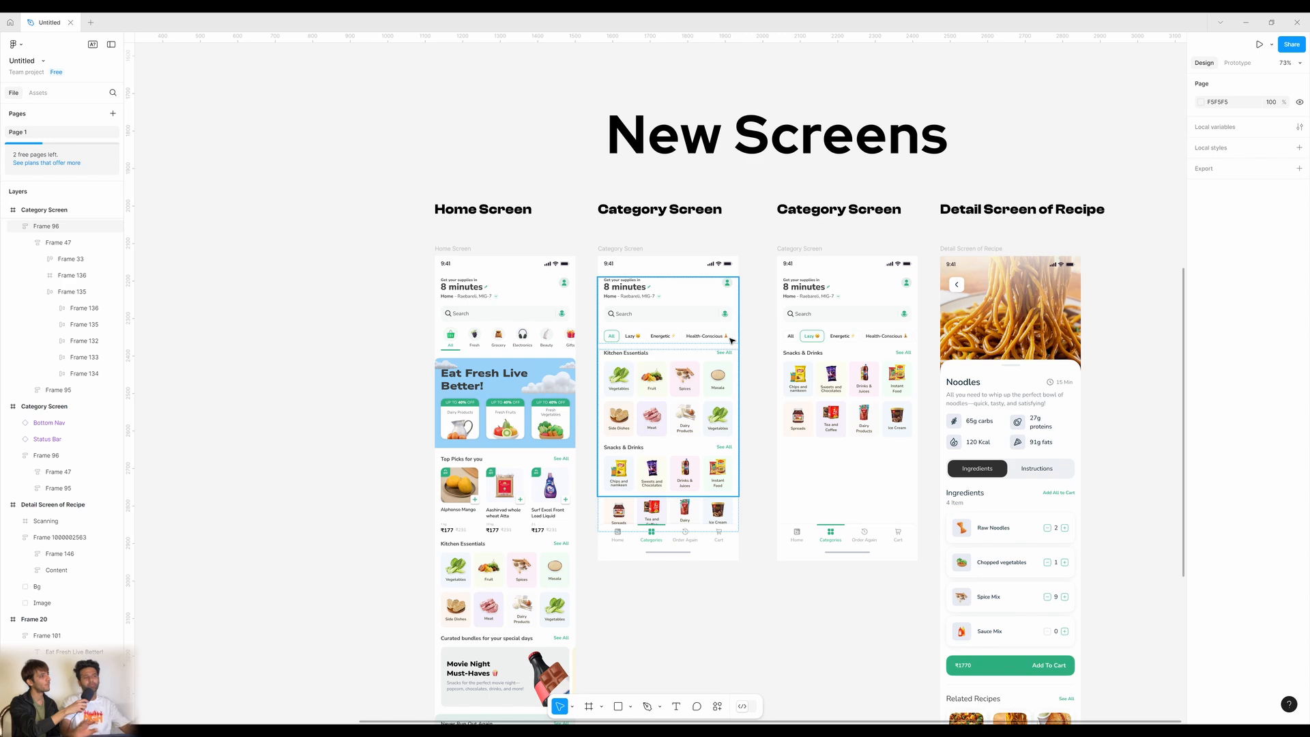
{"action": "scroll", "coordinate": [731, 341], "scroll_direction": "up", "scroll_amount": 8}
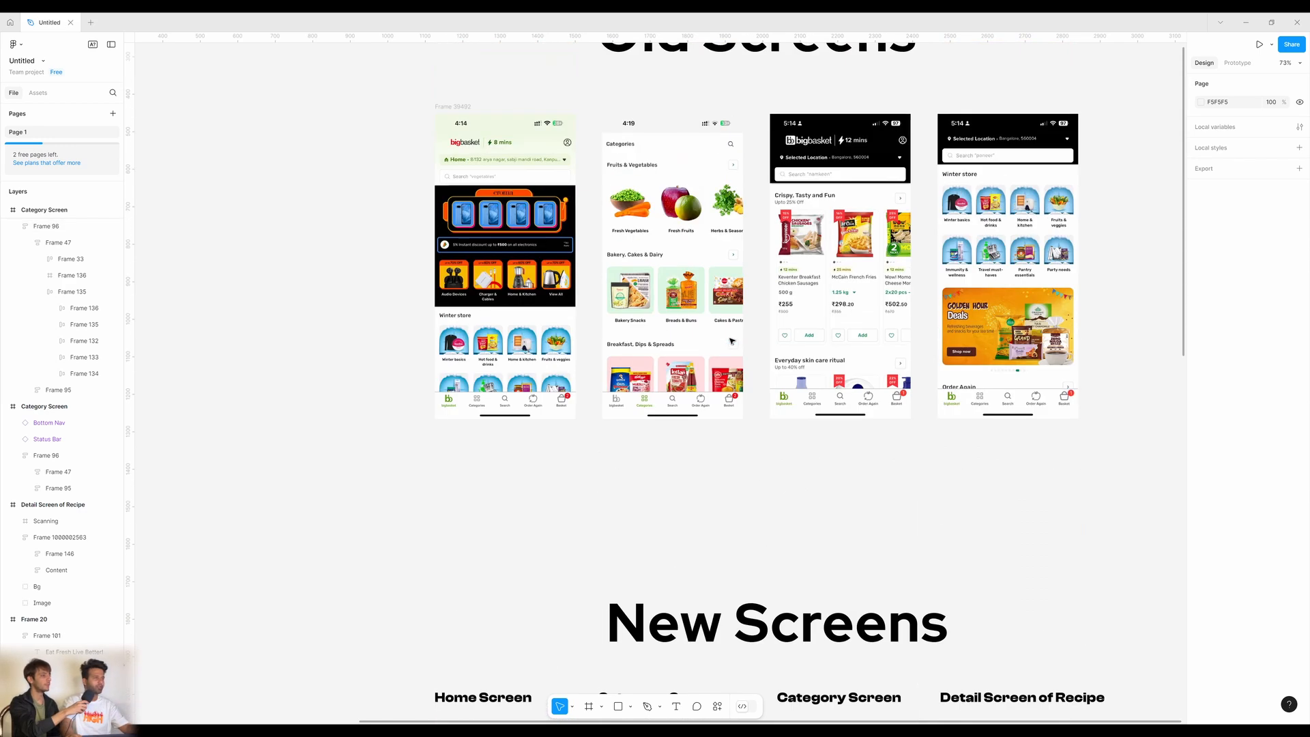
{"action": "scroll", "coordinate": [732, 341], "scroll_direction": "up", "scroll_amount": 3}
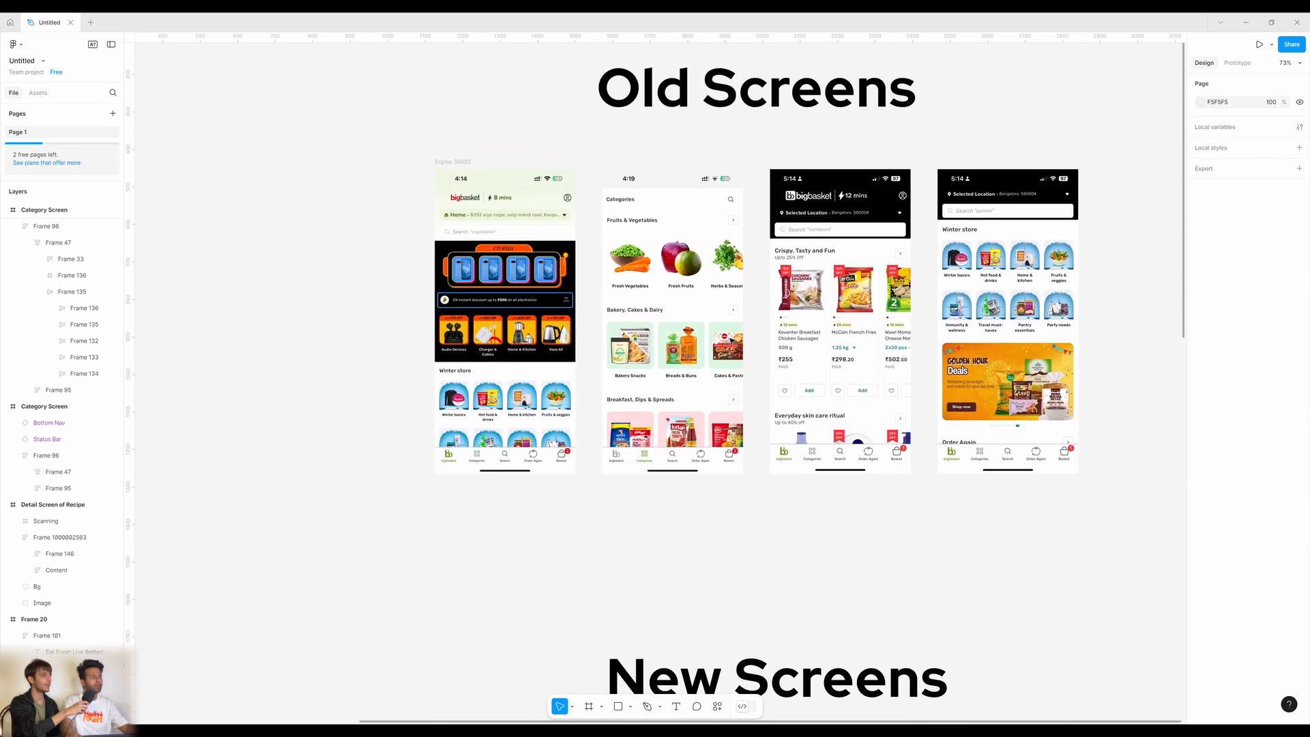
{"action": "scroll", "coordinate": [493, 251], "scroll_direction": "left", "scroll_amount": 5}
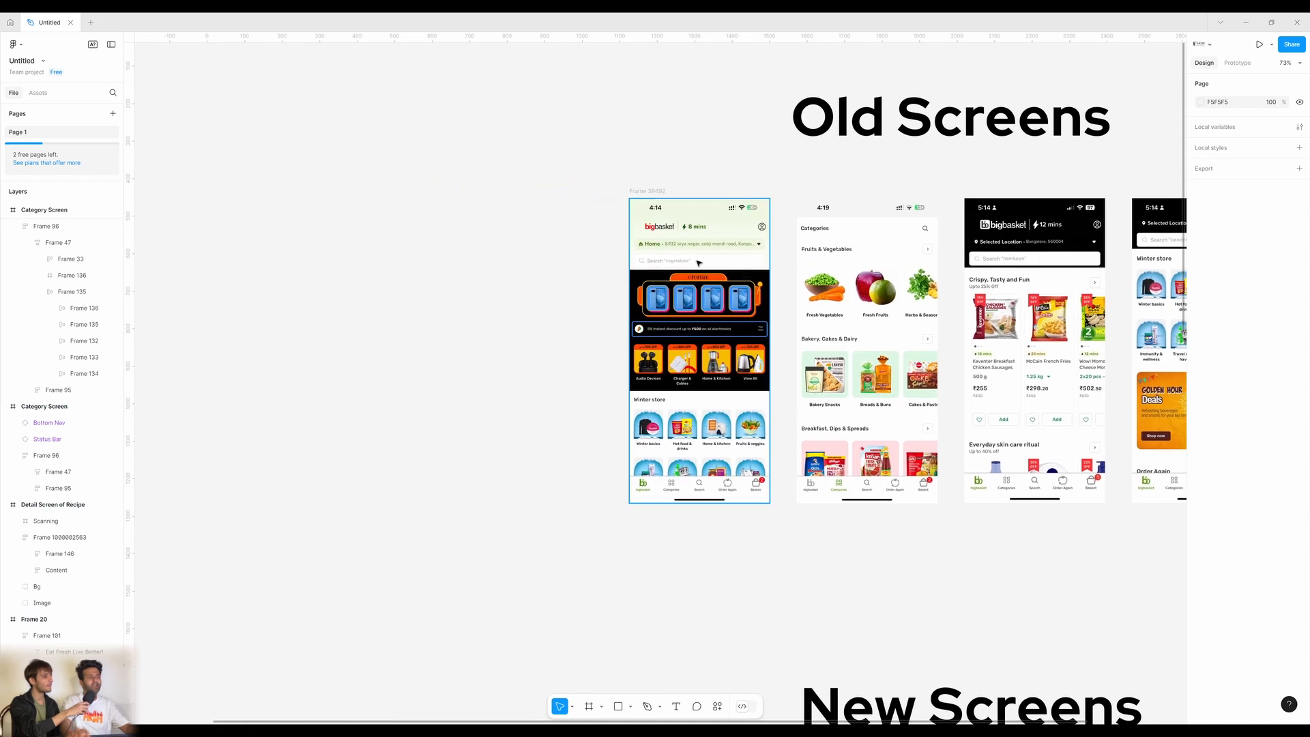
{"action": "scroll", "coordinate": [721, 271], "scroll_direction": "down", "scroll_amount": 1}
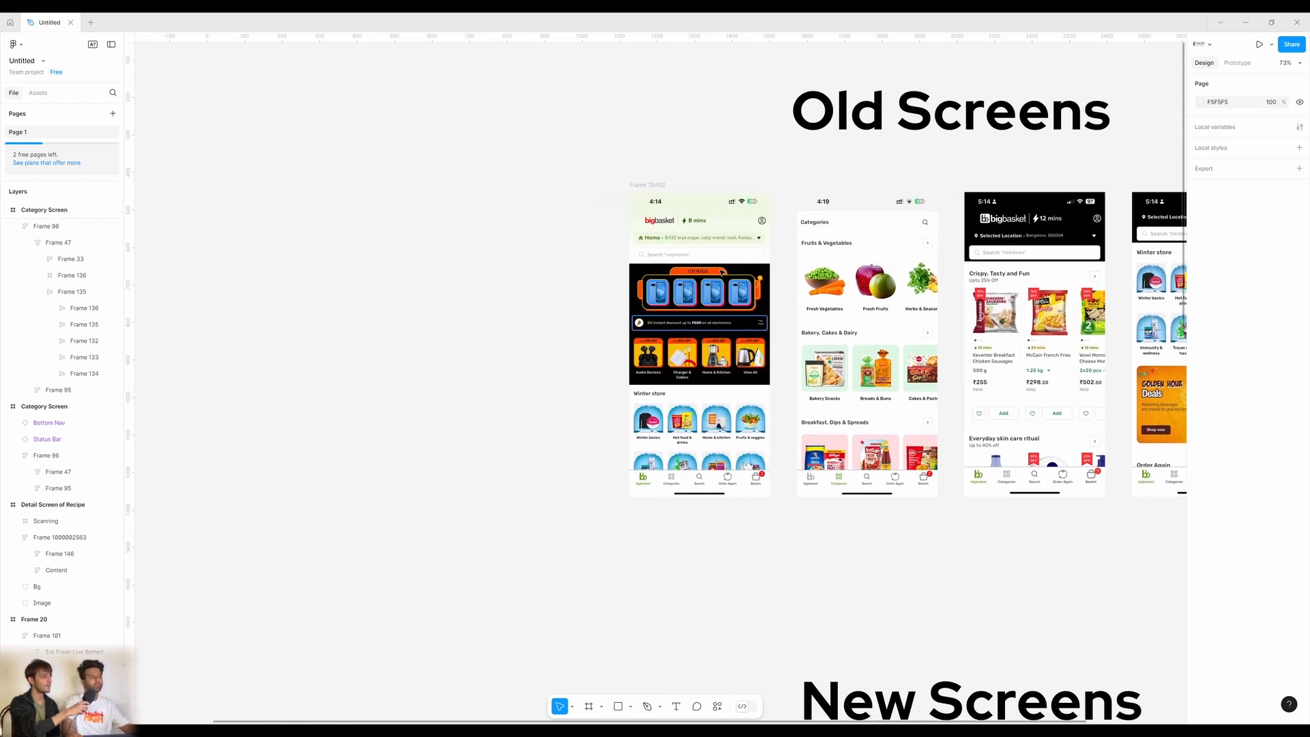
{"action": "scroll", "coordinate": [721, 271], "scroll_direction": "down", "scroll_amount": 10}
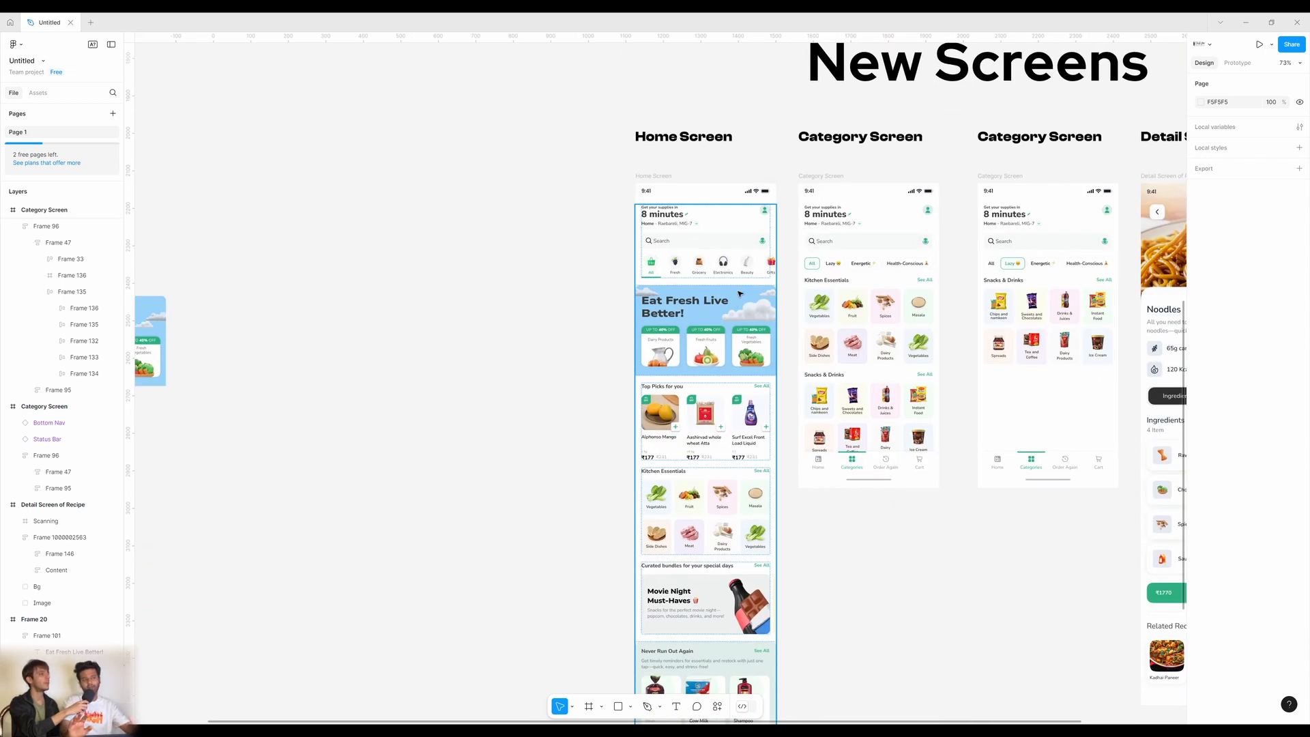
{"action": "left_click", "coordinate": [841, 305]}
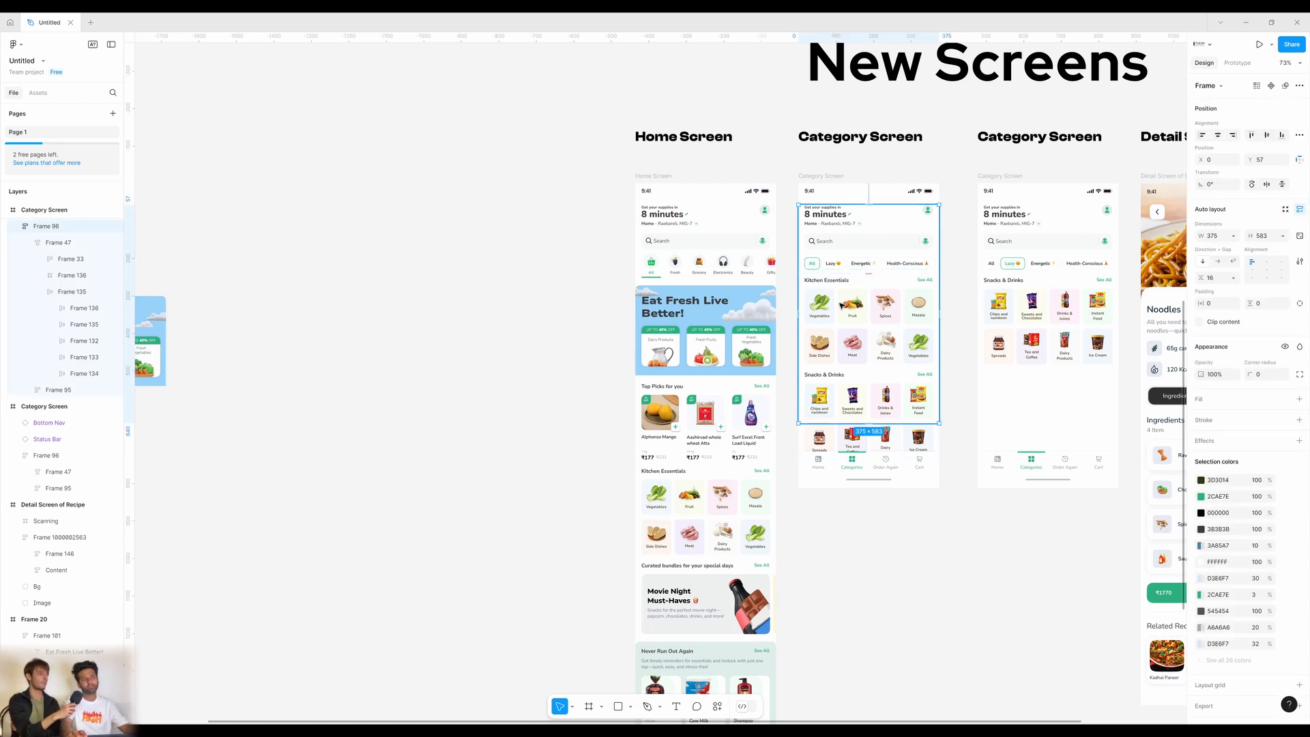
{"action": "left_click_drag", "start_coordinate": [841, 306], "coordinate": [506, 320]}
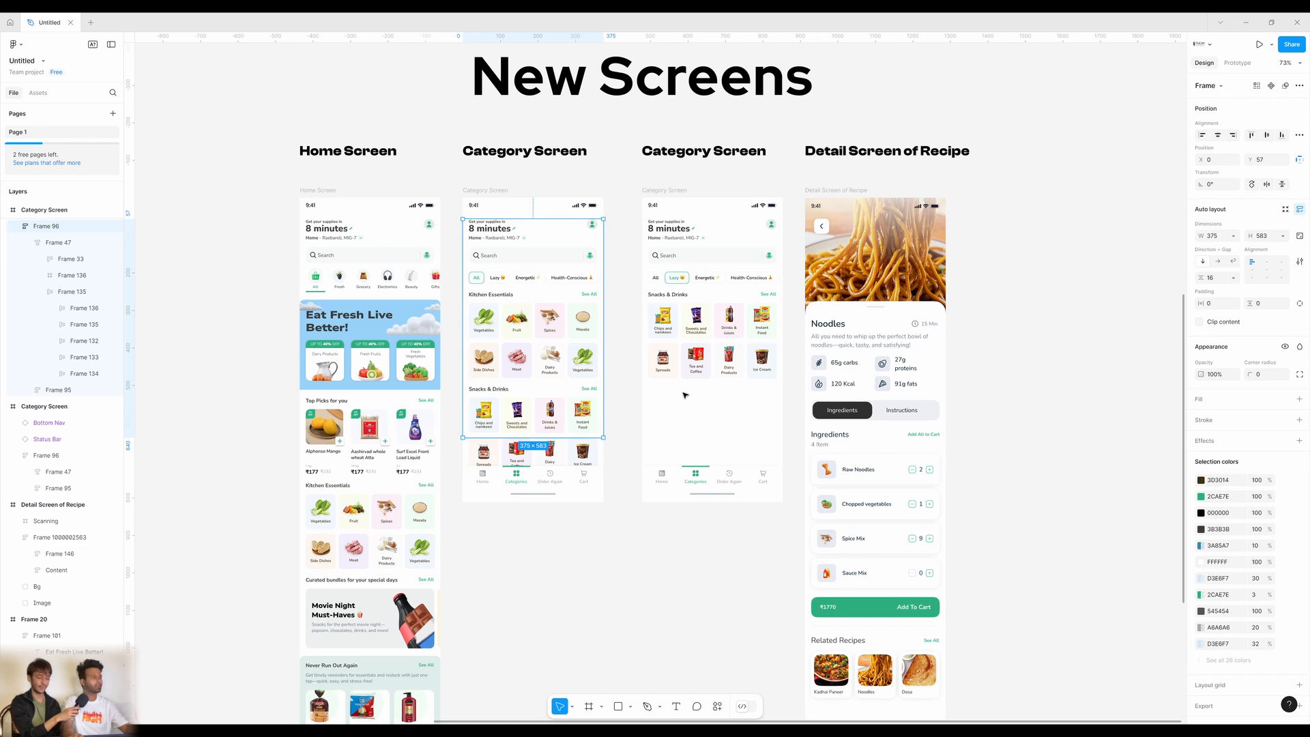
{"action": "key", "text": "Escape"}
{"action": "scroll", "coordinate": [595, 259], "scroll_direction": "up", "scroll_amount": 10}
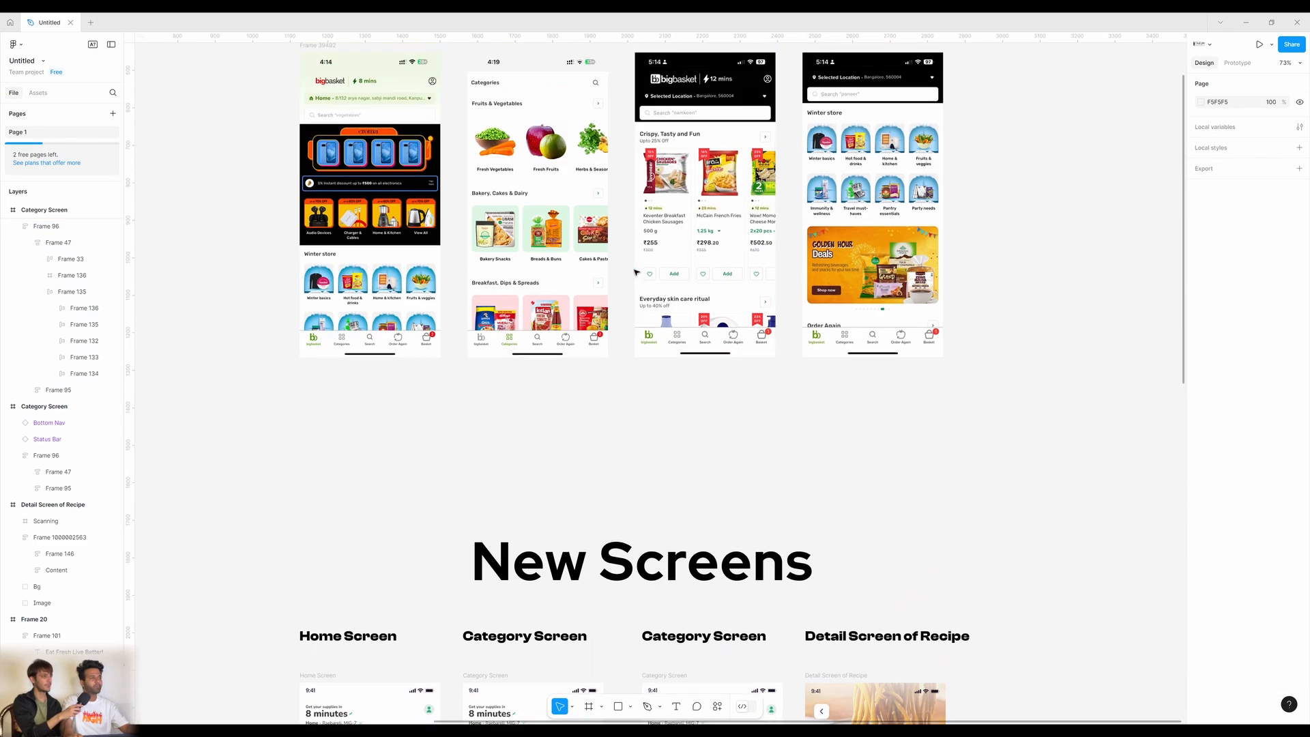
{"action": "scroll", "coordinate": [732, 308], "scroll_direction": "up", "scroll_amount": 2}
{"action": "scroll", "coordinate": [682, 327], "scroll_direction": "up", "scroll_amount": 4, "text": "ctrl"}
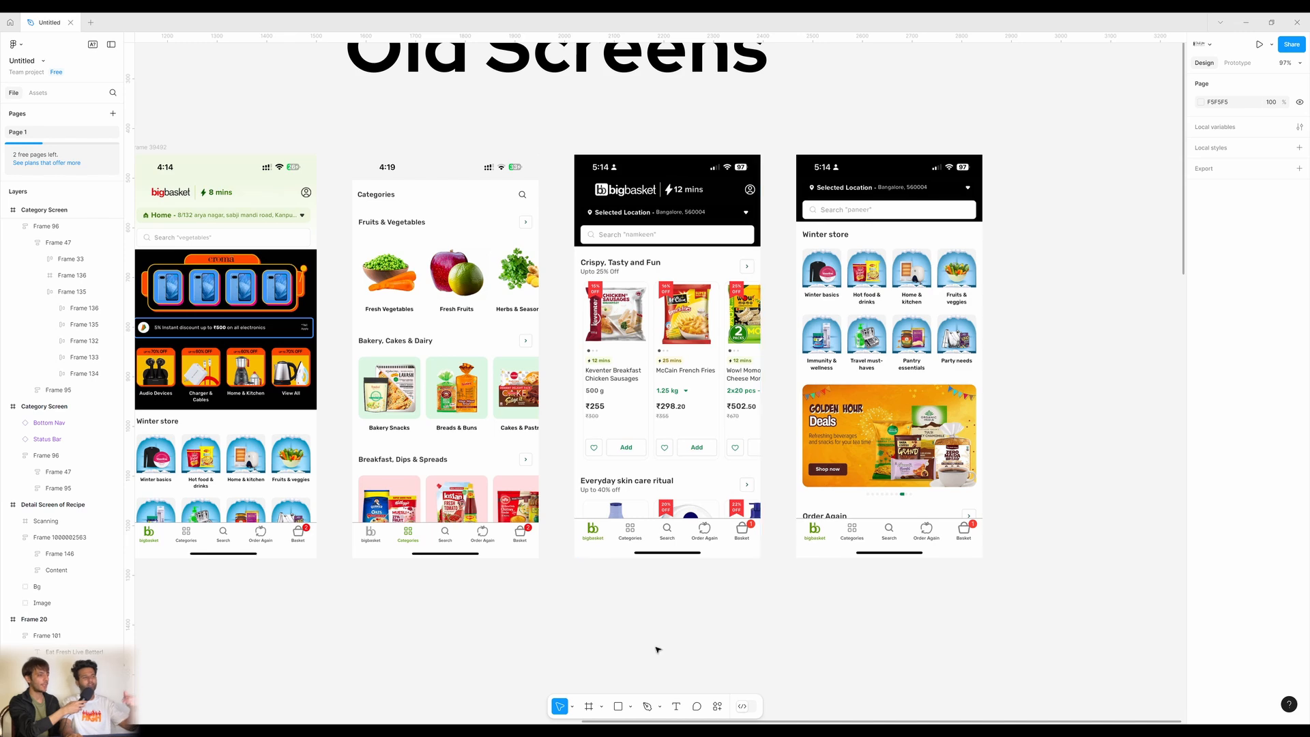
{"action": "scroll", "coordinate": [658, 652], "scroll_direction": "down", "scroll_amount": 10}
{"action": "scroll", "coordinate": [587, 428], "scroll_direction": "down", "scroll_amount": 5}
{"action": "scroll", "coordinate": [587, 428], "scroll_direction": "down", "scroll_amount": 10}
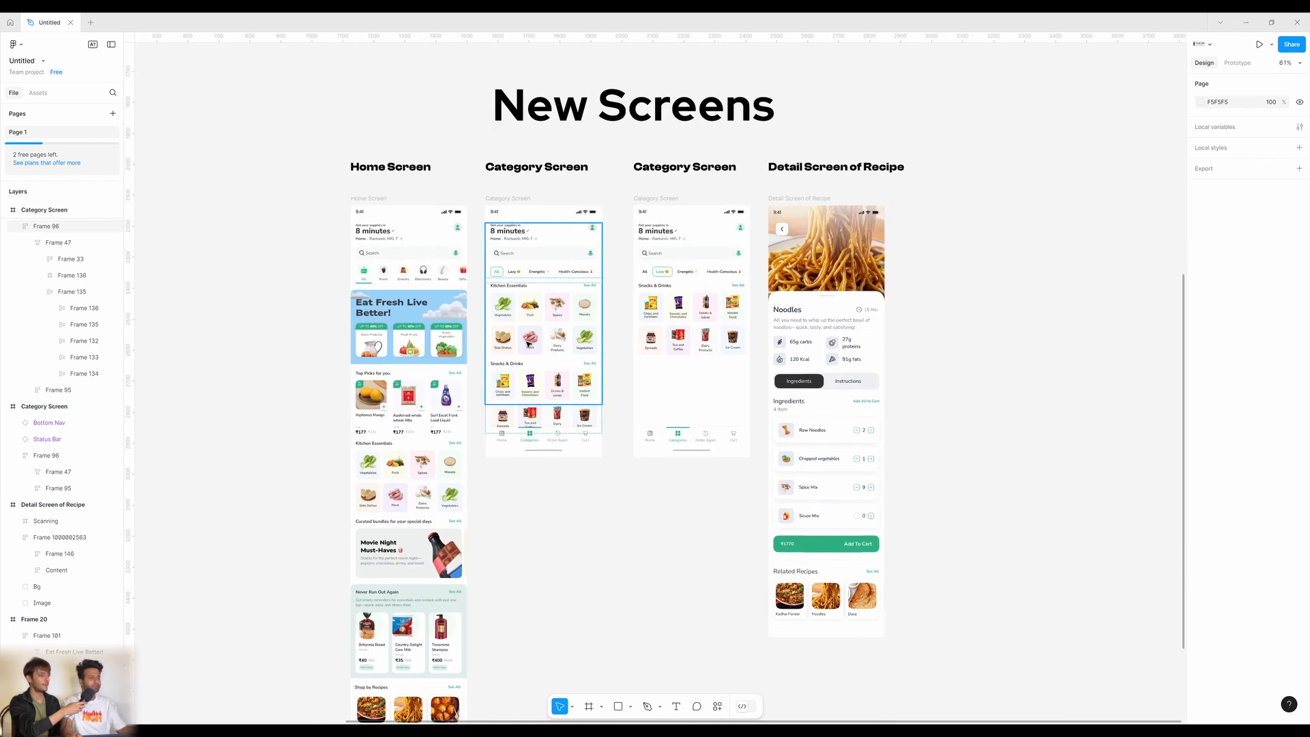
{"action": "scroll", "coordinate": [614, 369], "scroll_direction": "left", "scroll_amount": 3}
{"action": "left_click_drag", "start_coordinate": [632, 353], "coordinate": [643, 332]}
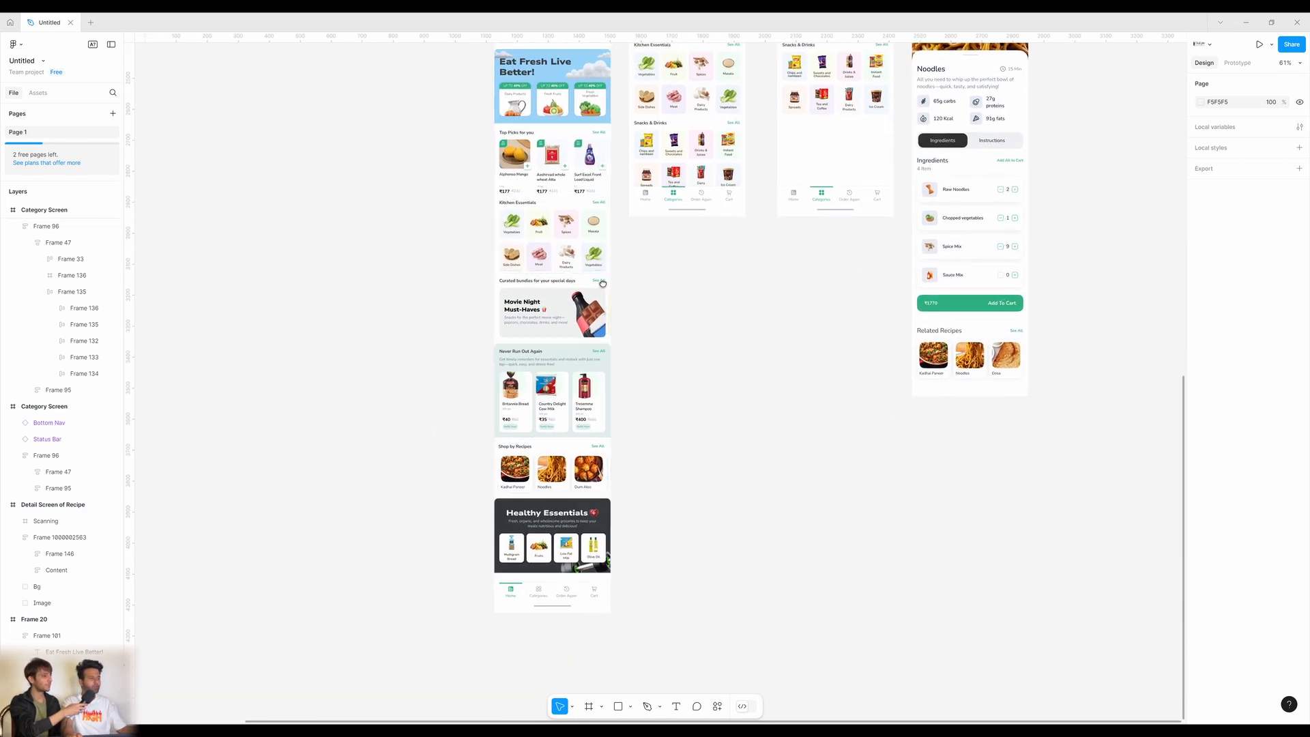
{"action": "left_click_drag", "start_coordinate": [602, 284], "coordinate": [623, 365]}
{"action": "left_click_drag", "start_coordinate": [725, 426], "coordinate": [757, 399]}
{"action": "scroll", "coordinate": [655, 450], "scroll_direction": "up", "scroll_amount": 5}
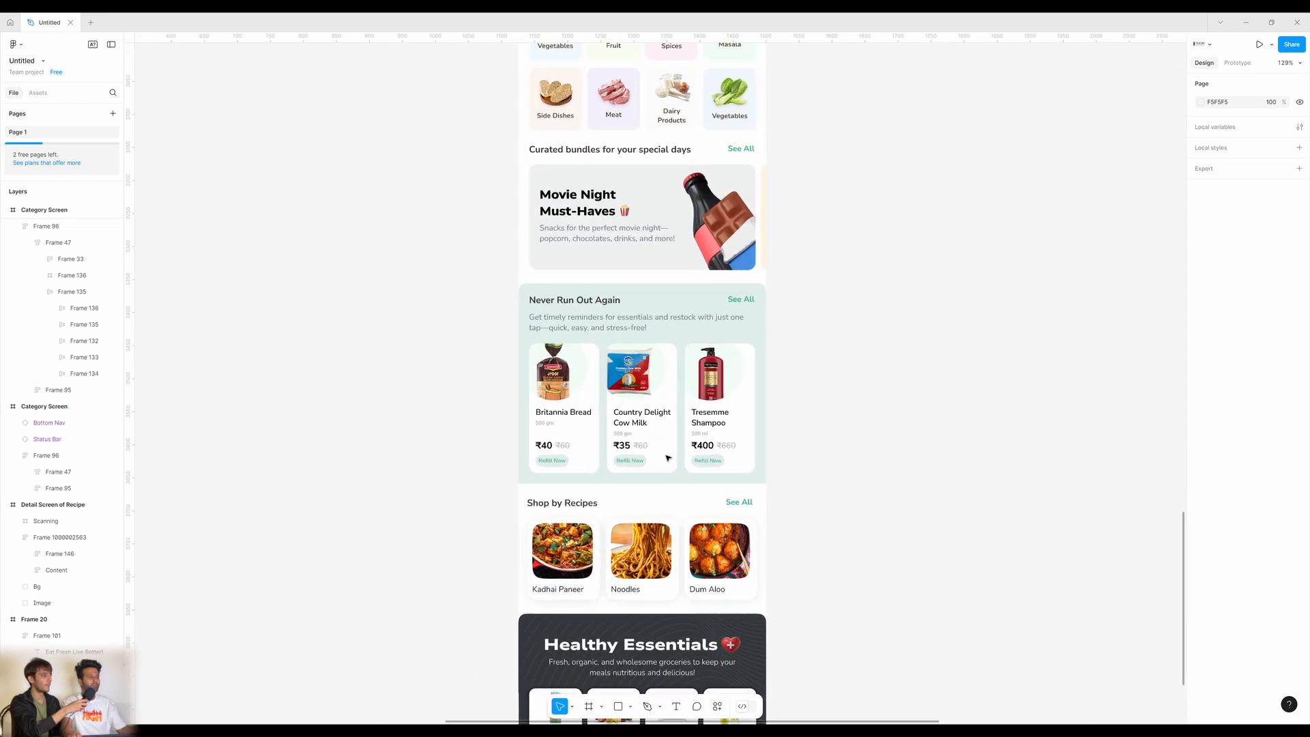
{"action": "double_click", "coordinate": [579, 441]}
{"action": "double_click", "coordinate": [579, 441]}
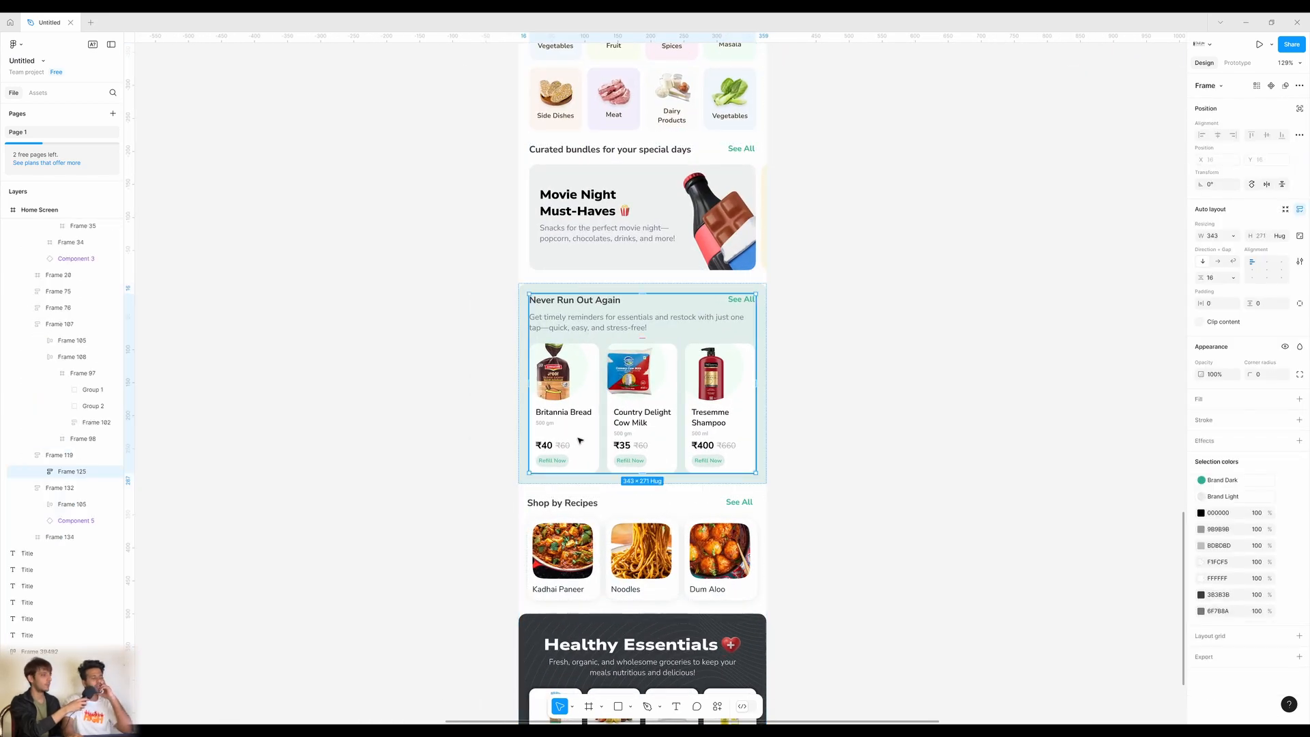
{"action": "double_click", "coordinate": [588, 436]}
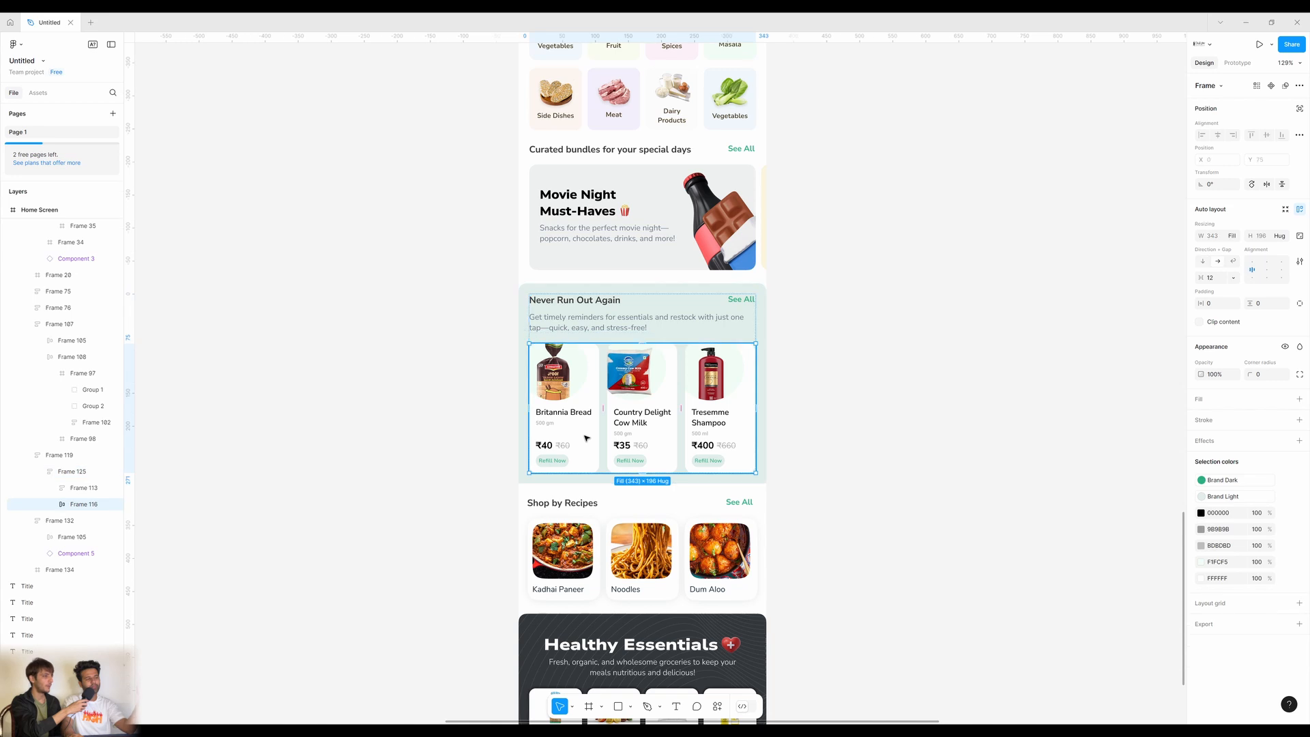
{"action": "left_click", "coordinate": [1031, 485]}
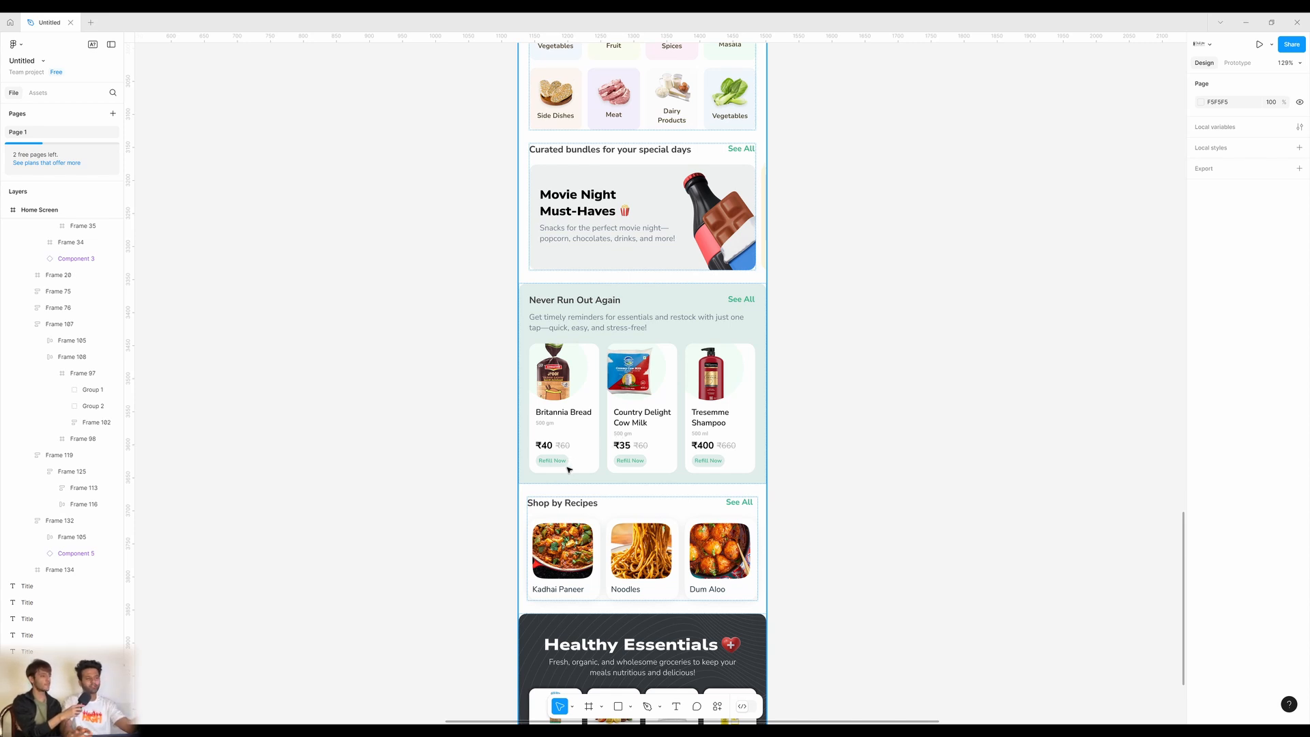
{"action": "scroll", "coordinate": [689, 505], "scroll_direction": "down", "scroll_amount": 2}
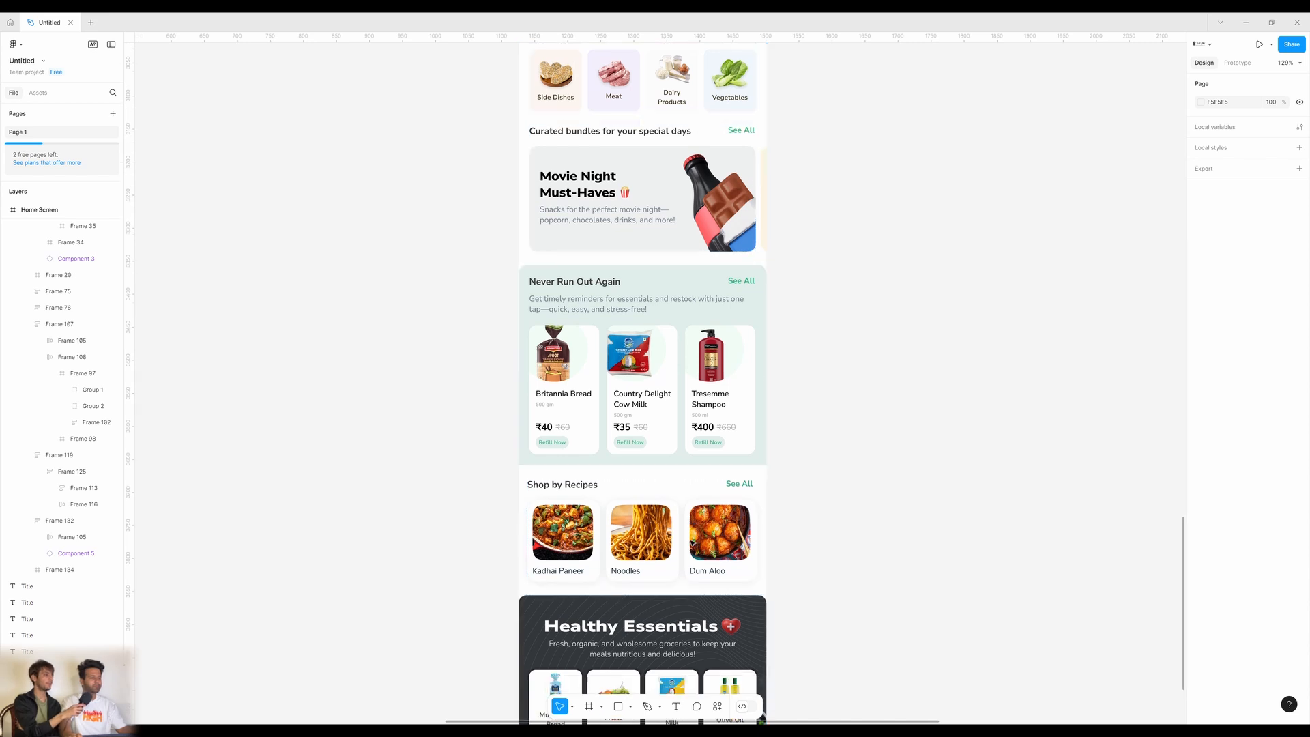
{"action": "scroll", "coordinate": [692, 539], "scroll_direction": "down", "scroll_amount": 3}
{"action": "scroll", "coordinate": [750, 481], "scroll_direction": "up", "scroll_amount": 2}
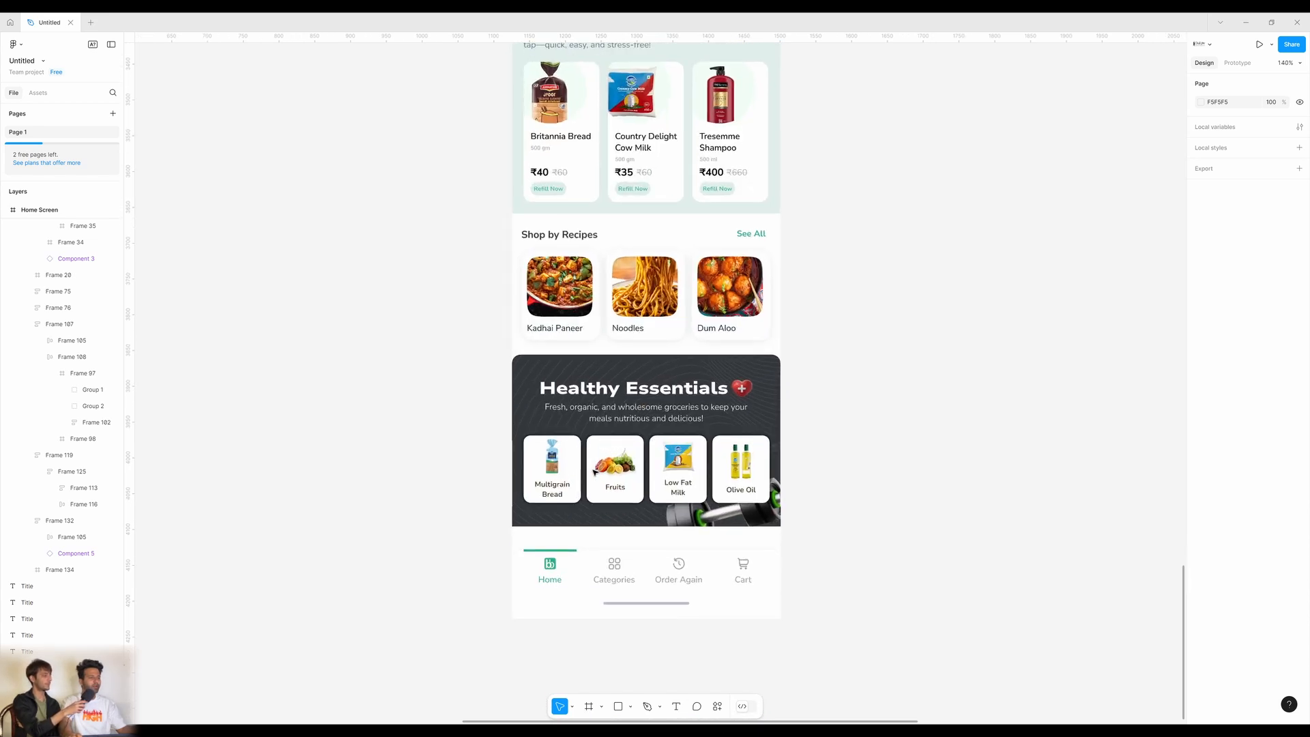
{"action": "left_click", "coordinate": [782, 418]}
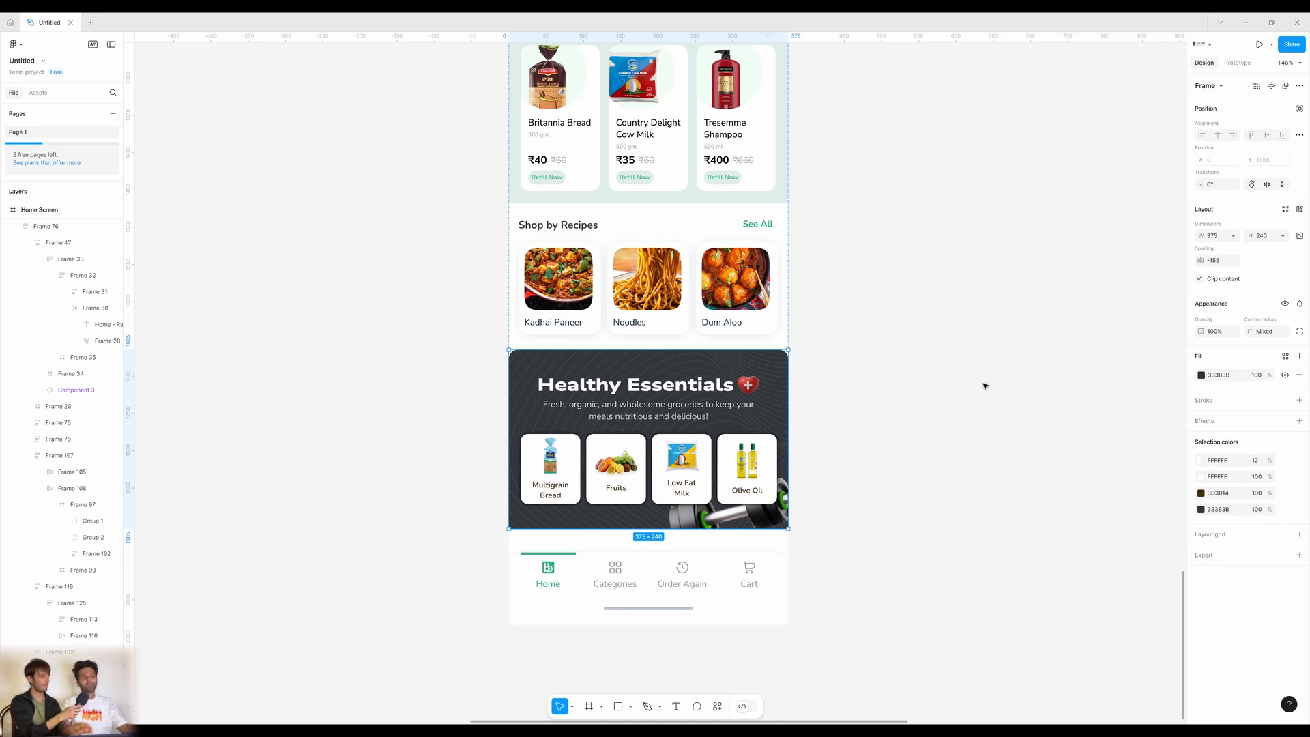
{"action": "left_click", "coordinate": [974, 462]}
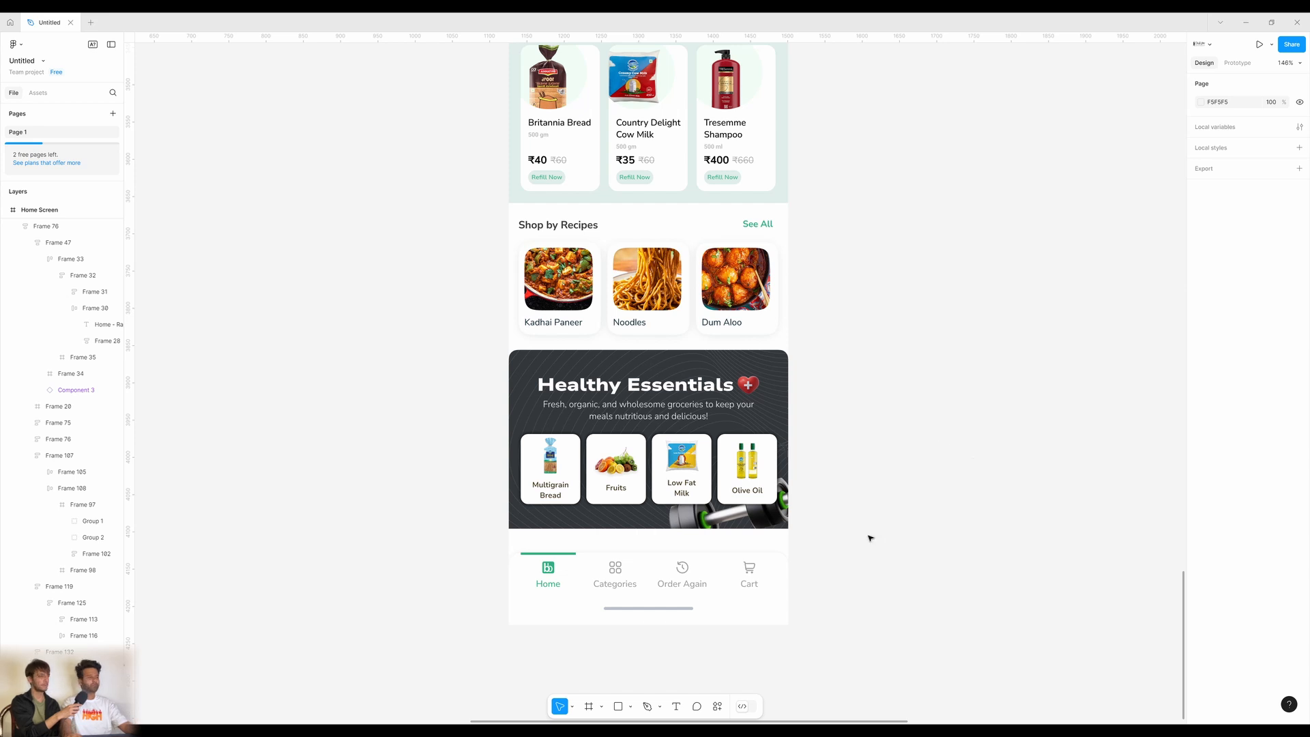
{"action": "left_click", "coordinate": [667, 492]}
{"action": "left_click", "coordinate": [667, 493]}
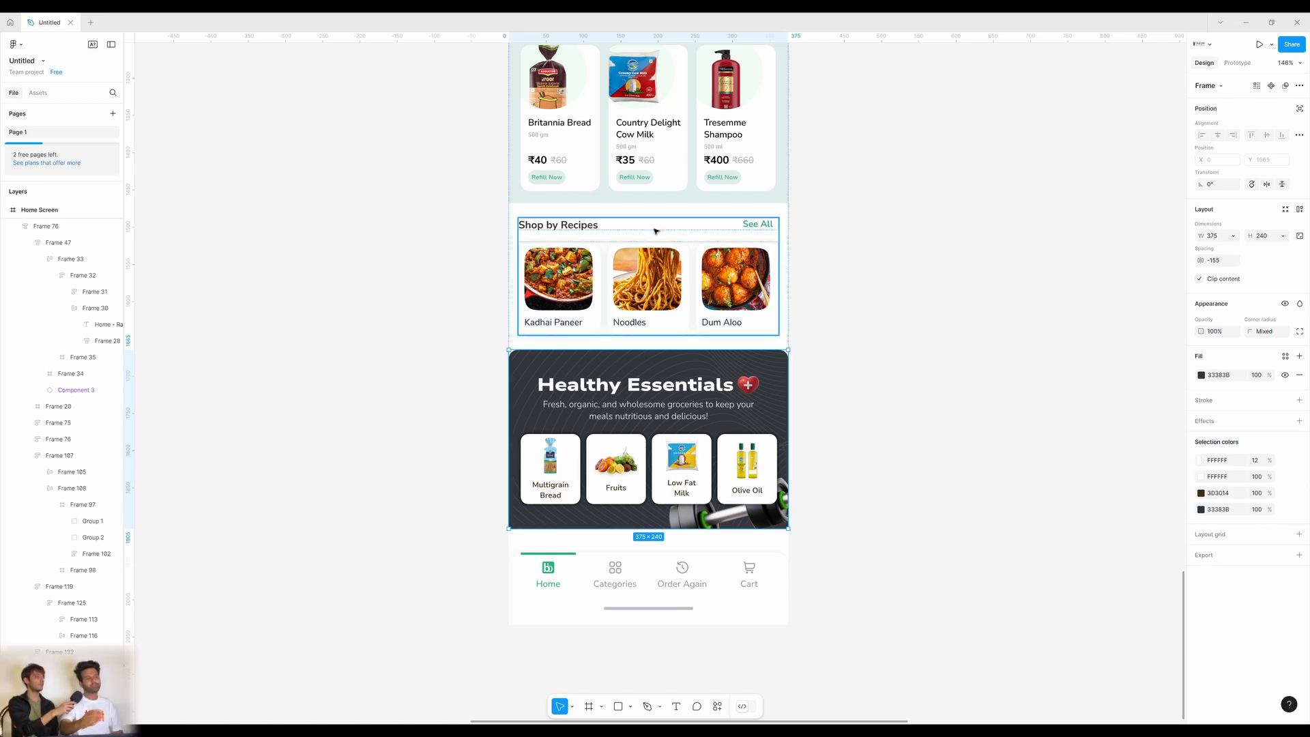
{"action": "left_click", "coordinate": [945, 347]}
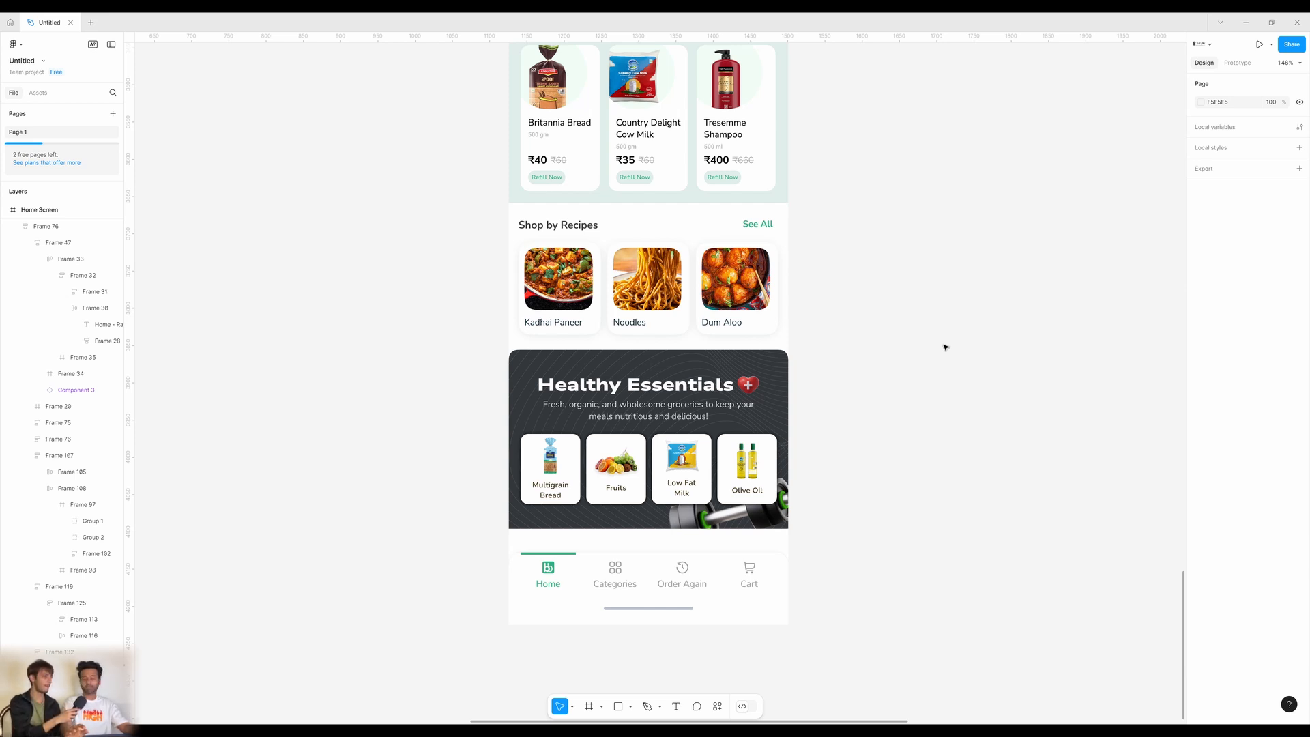
{"action": "scroll", "coordinate": [944, 348], "scroll_direction": "up", "scroll_amount": 5}
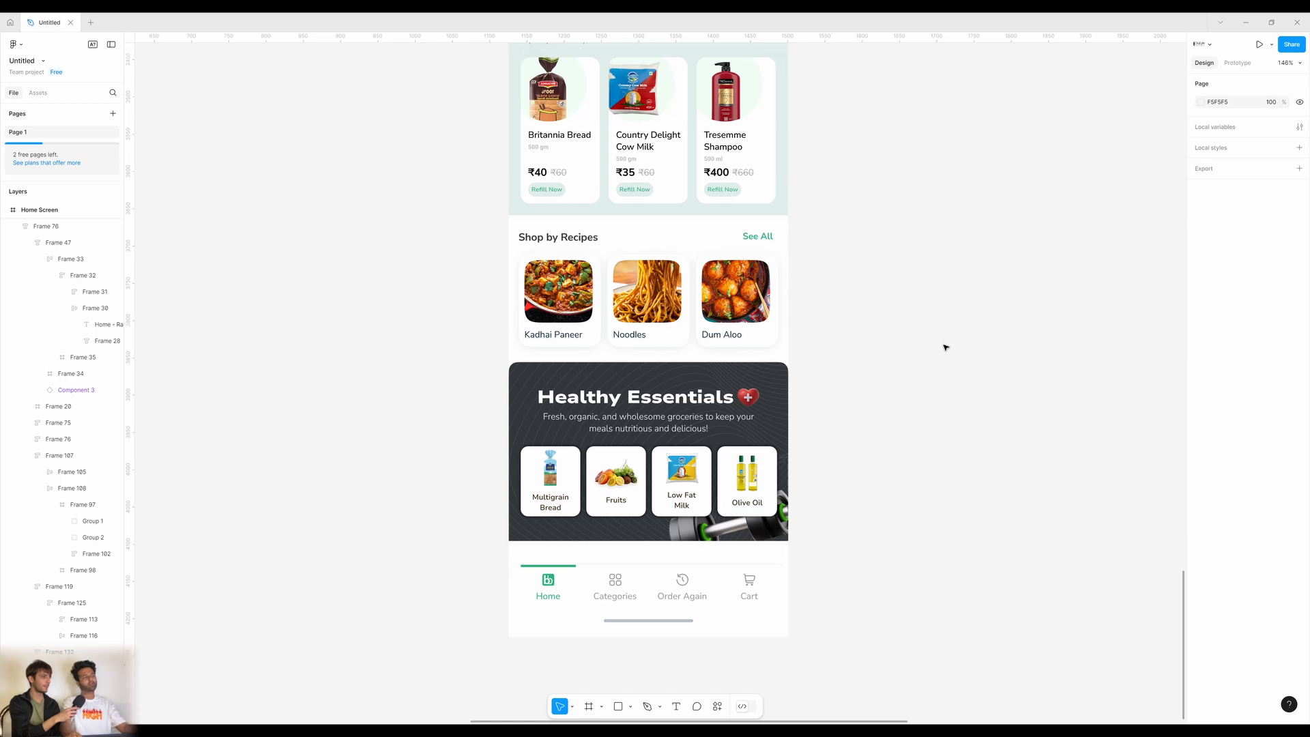
{"action": "scroll", "coordinate": [945, 347], "scroll_direction": "down", "scroll_amount": 2}
{"action": "scroll", "coordinate": [941, 435], "scroll_direction": "up", "scroll_amount": 8}
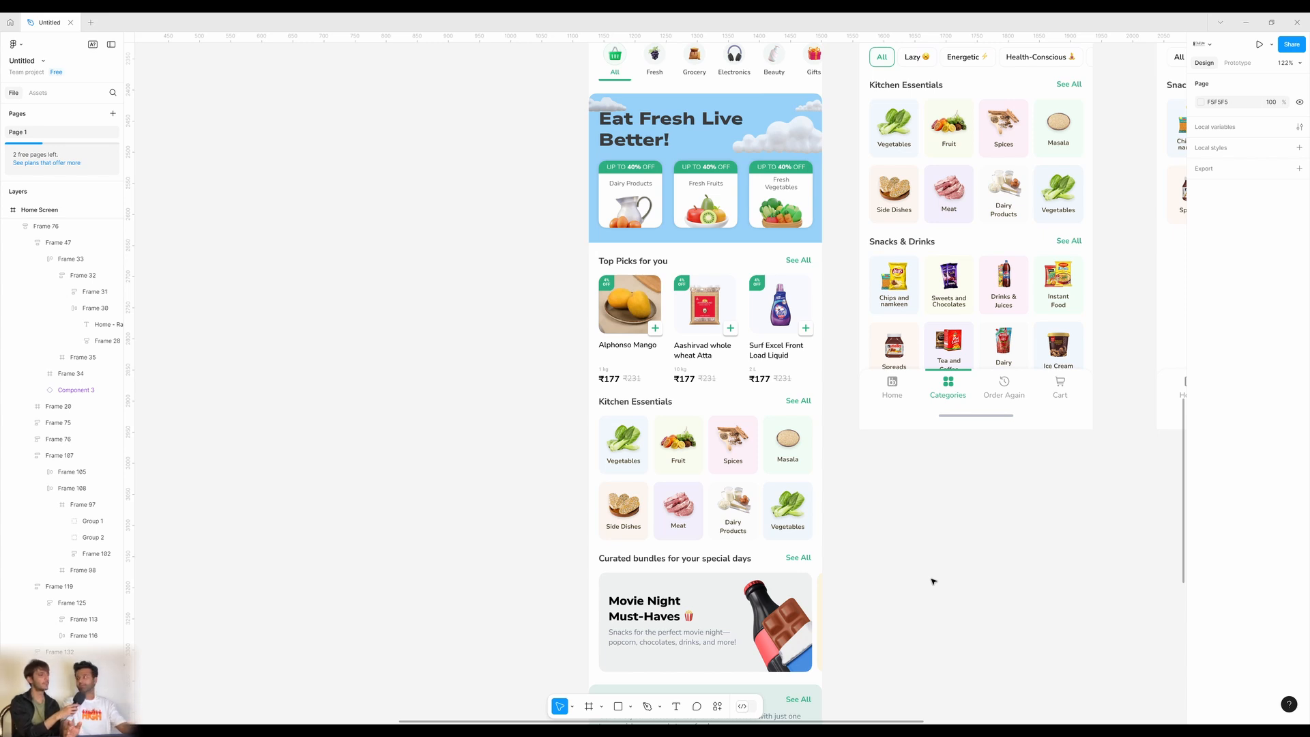
{"action": "scroll", "coordinate": [935, 540], "scroll_direction": "up", "scroll_amount": 3}
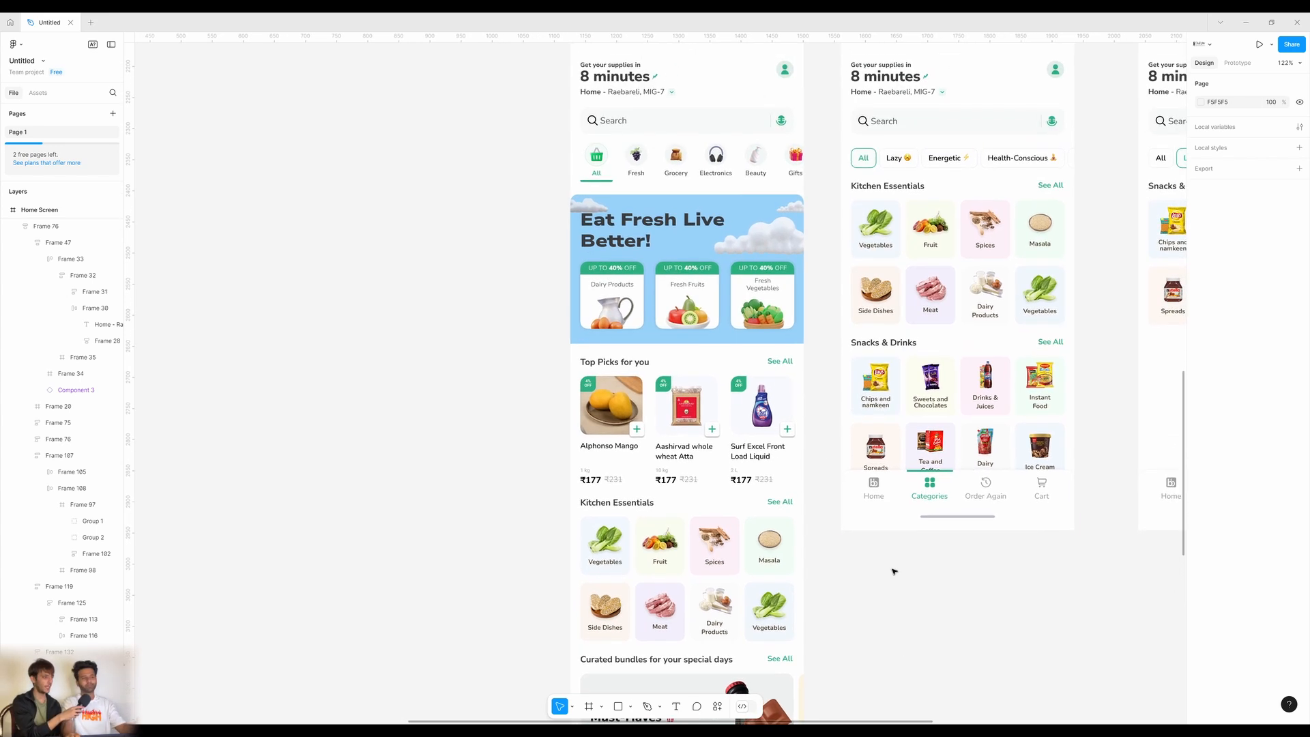
{"action": "scroll", "coordinate": [815, 444], "scroll_direction": "up", "scroll_amount": 3}
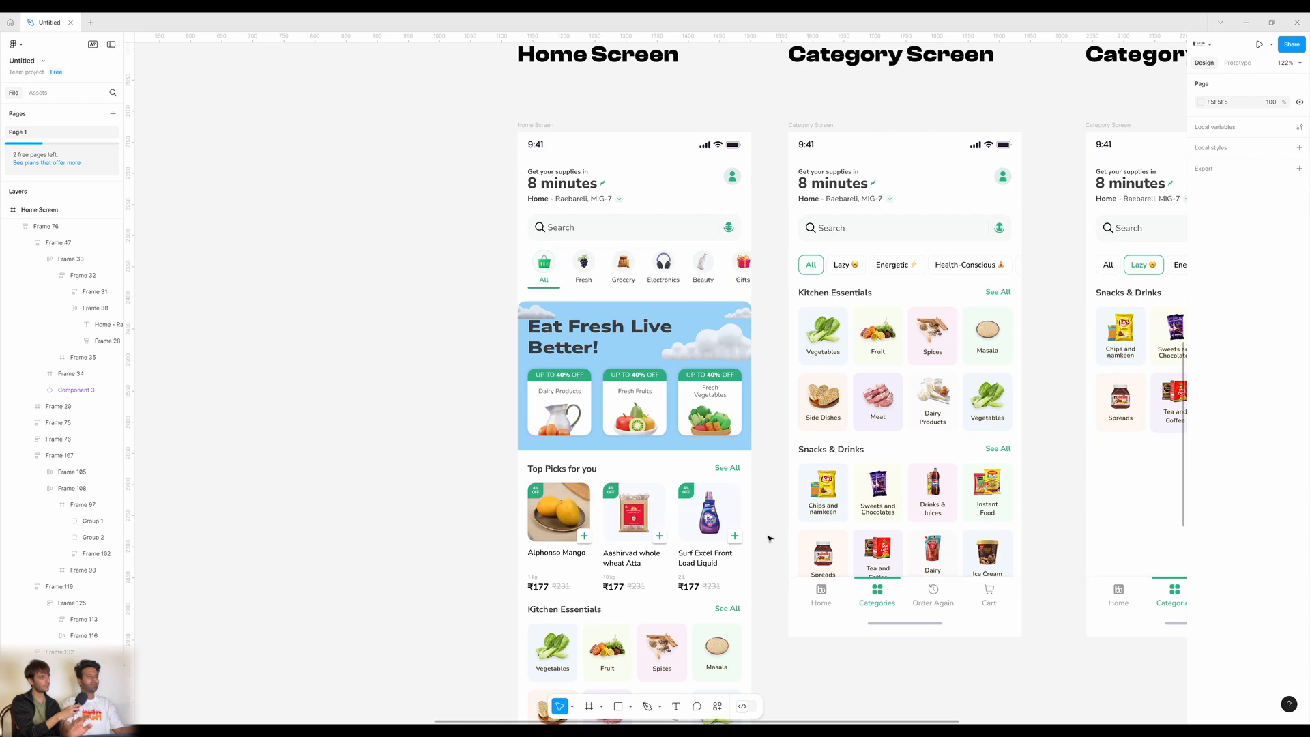
{"action": "scroll", "coordinate": [770, 538], "scroll_direction": "down", "scroll_amount": 5}
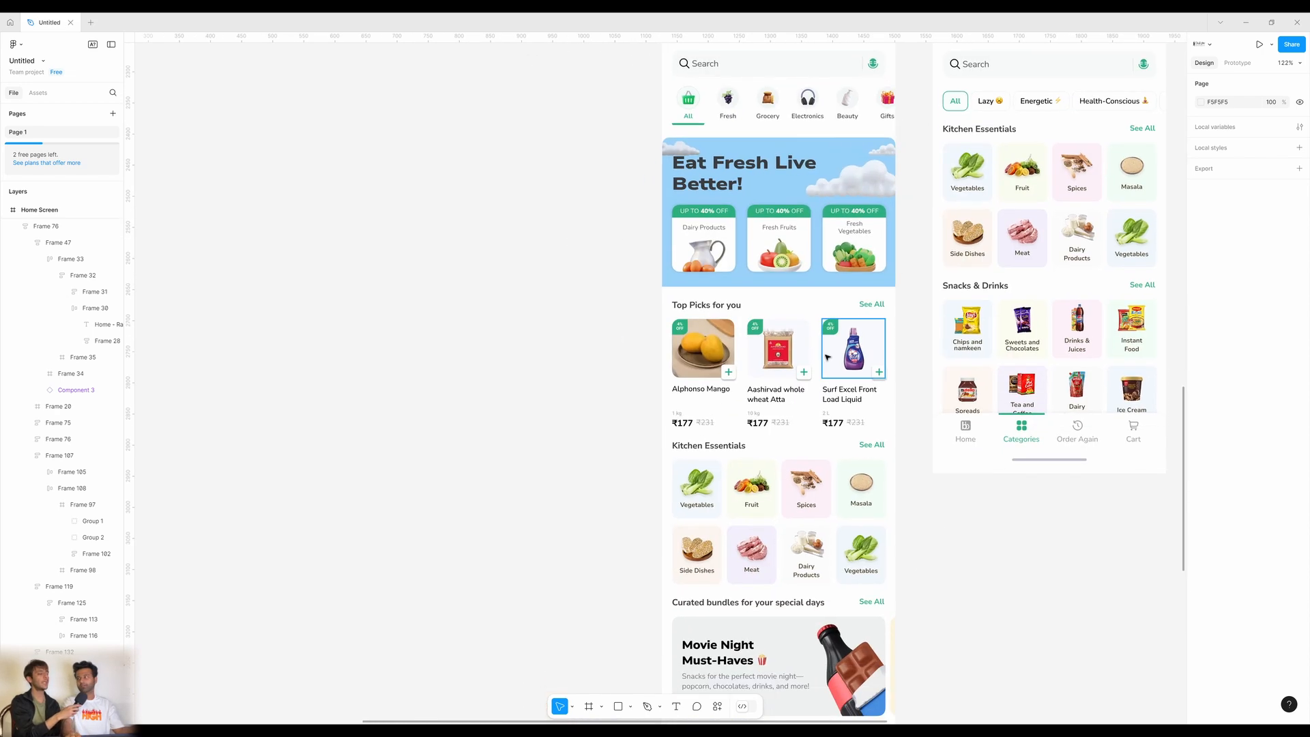
{"action": "scroll", "coordinate": [722, 377], "scroll_direction": "up", "scroll_amount": 2}
{"action": "left_click", "coordinate": [722, 377]}
{"action": "double_click", "coordinate": [725, 375]}
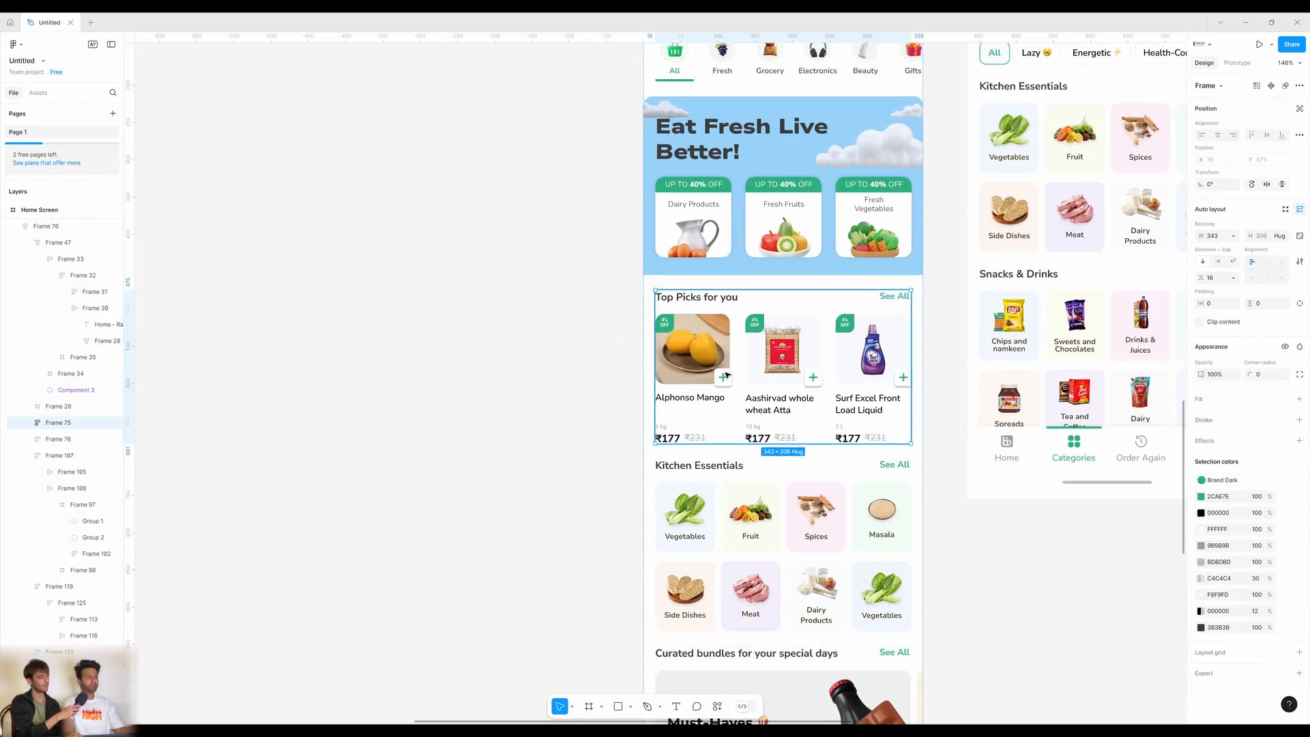
{"action": "double_click", "coordinate": [725, 375]}
{"action": "double_click", "coordinate": [725, 375]}
{"action": "double_click", "coordinate": [727, 375]}
{"action": "double_click", "coordinate": [725, 375]}
{"action": "double_click", "coordinate": [725, 375]}
{"action": "double_click", "coordinate": [726, 376]}
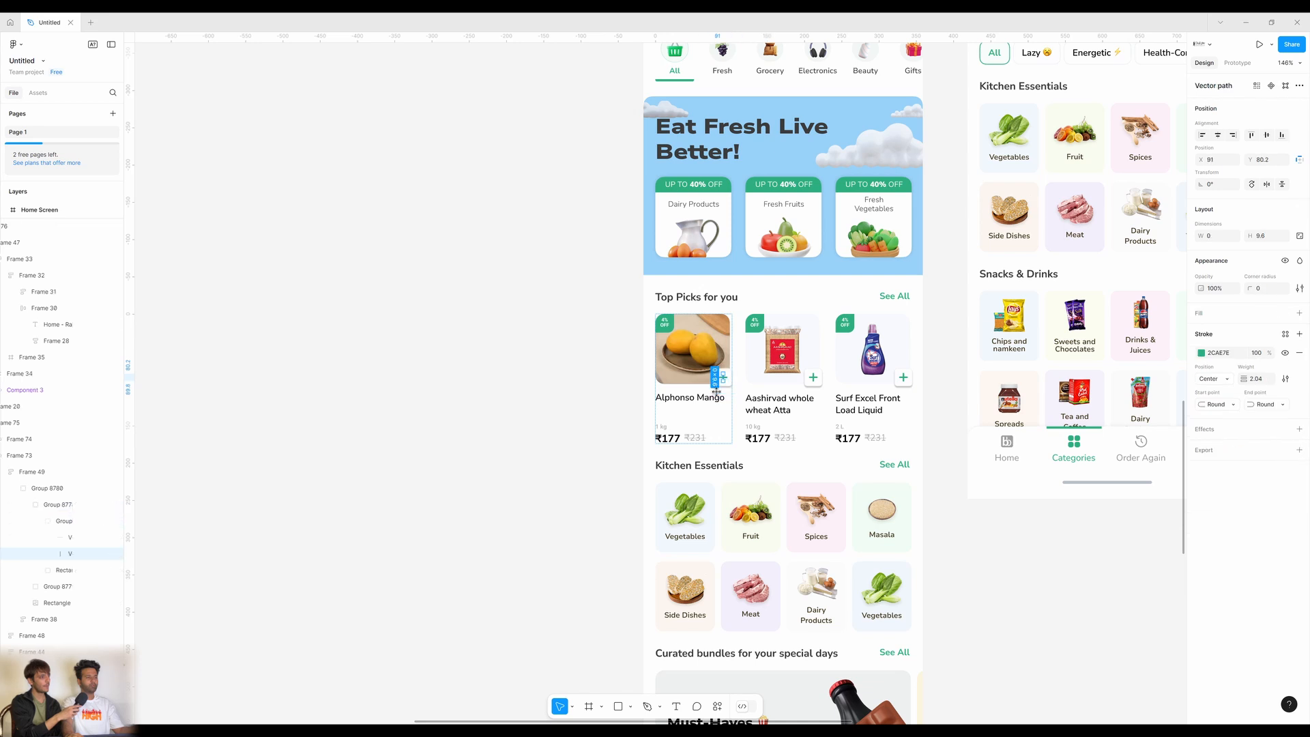
{"action": "left_click", "coordinate": [730, 396]}
{"action": "left_click", "coordinate": [731, 379]}
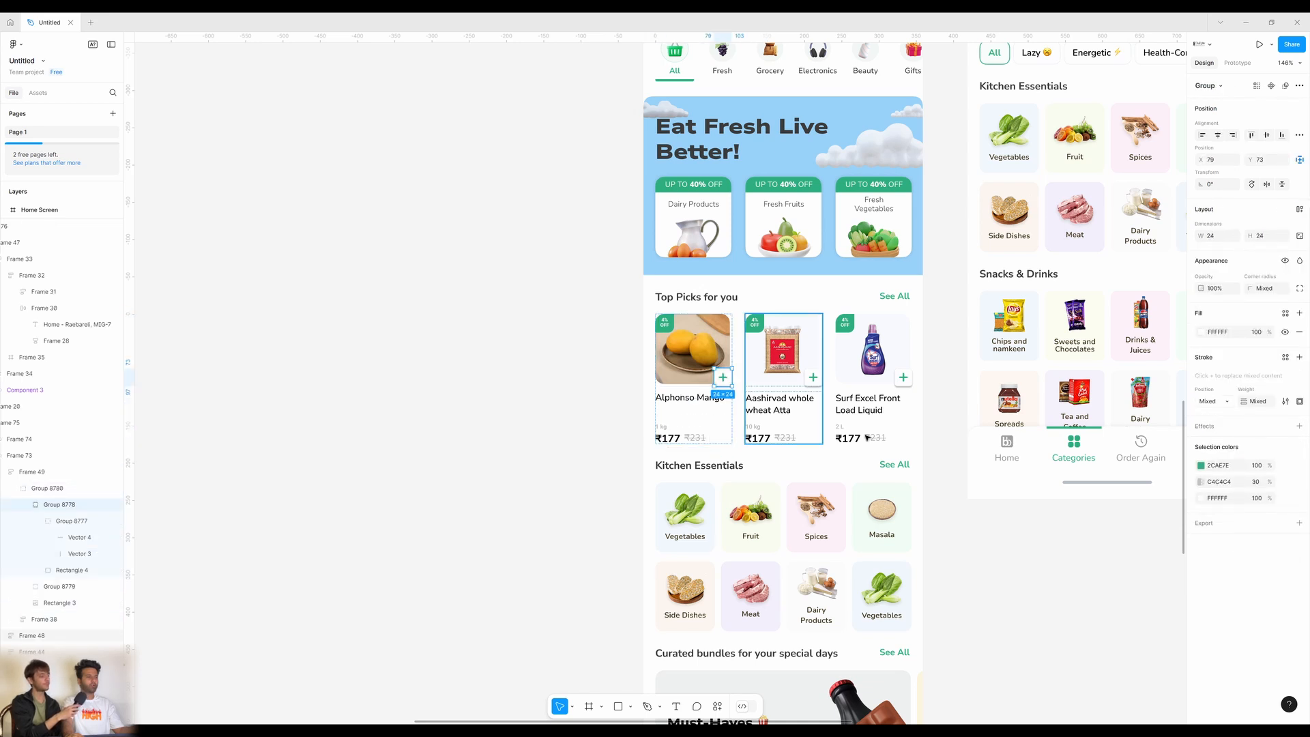
{"action": "left_click", "coordinate": [1023, 486]}
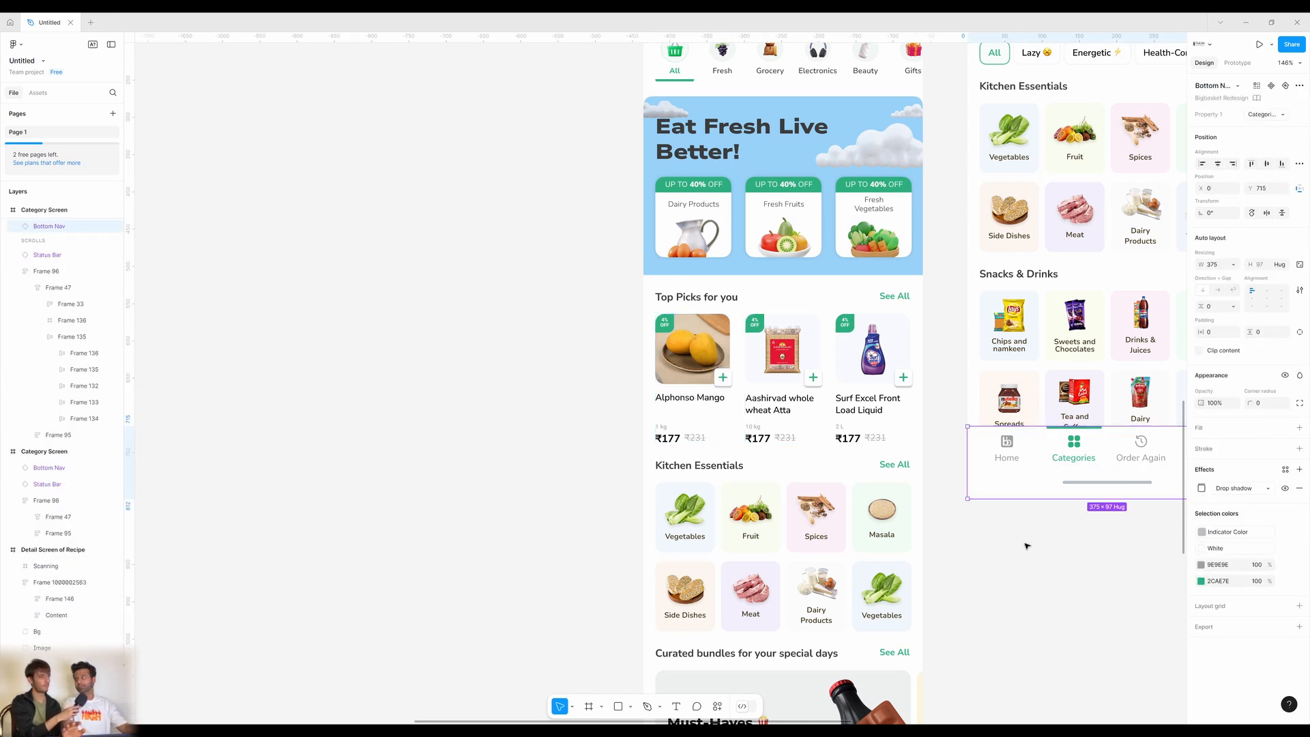
{"action": "left_click", "coordinate": [1048, 604]}
{"action": "scroll", "coordinate": [982, 600], "scroll_direction": "right", "scroll_amount": 2}
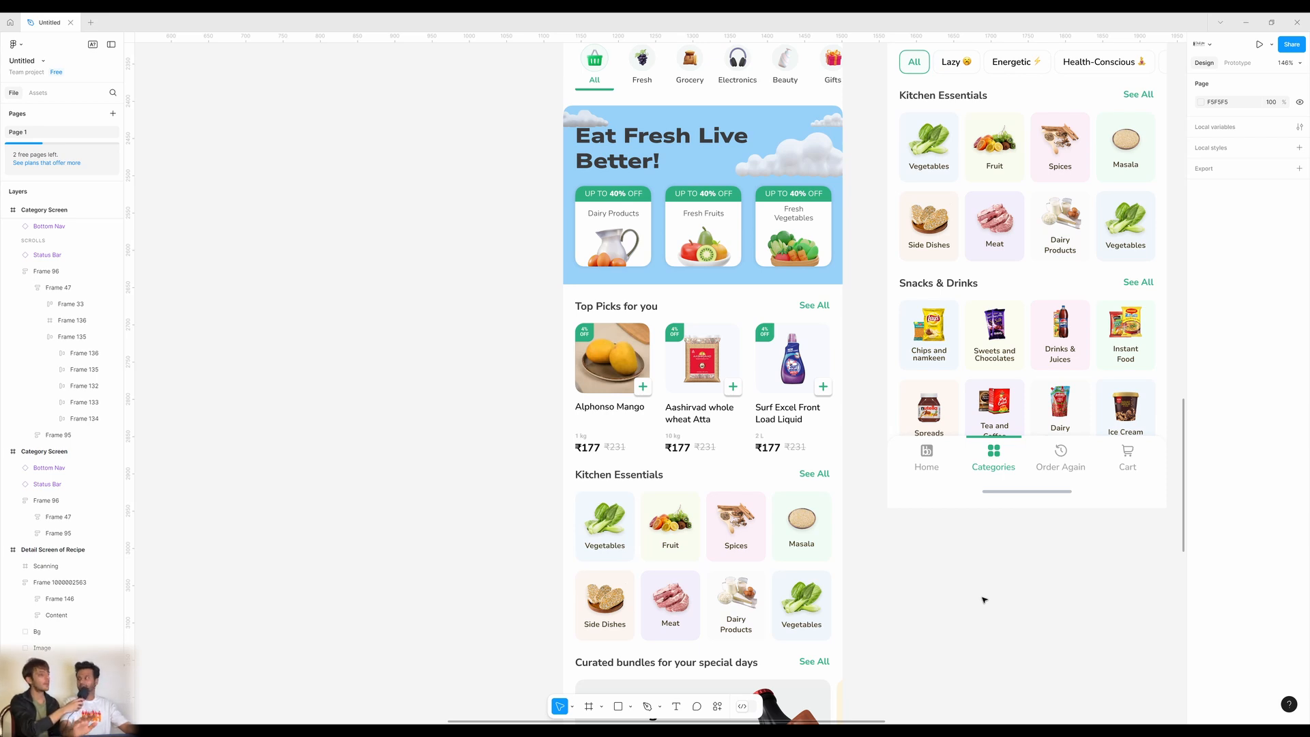
{"action": "scroll", "coordinate": [962, 563], "scroll_direction": "up", "scroll_amount": 1}
{"action": "scroll", "coordinate": [955, 566], "scroll_direction": "right", "scroll_amount": 4}
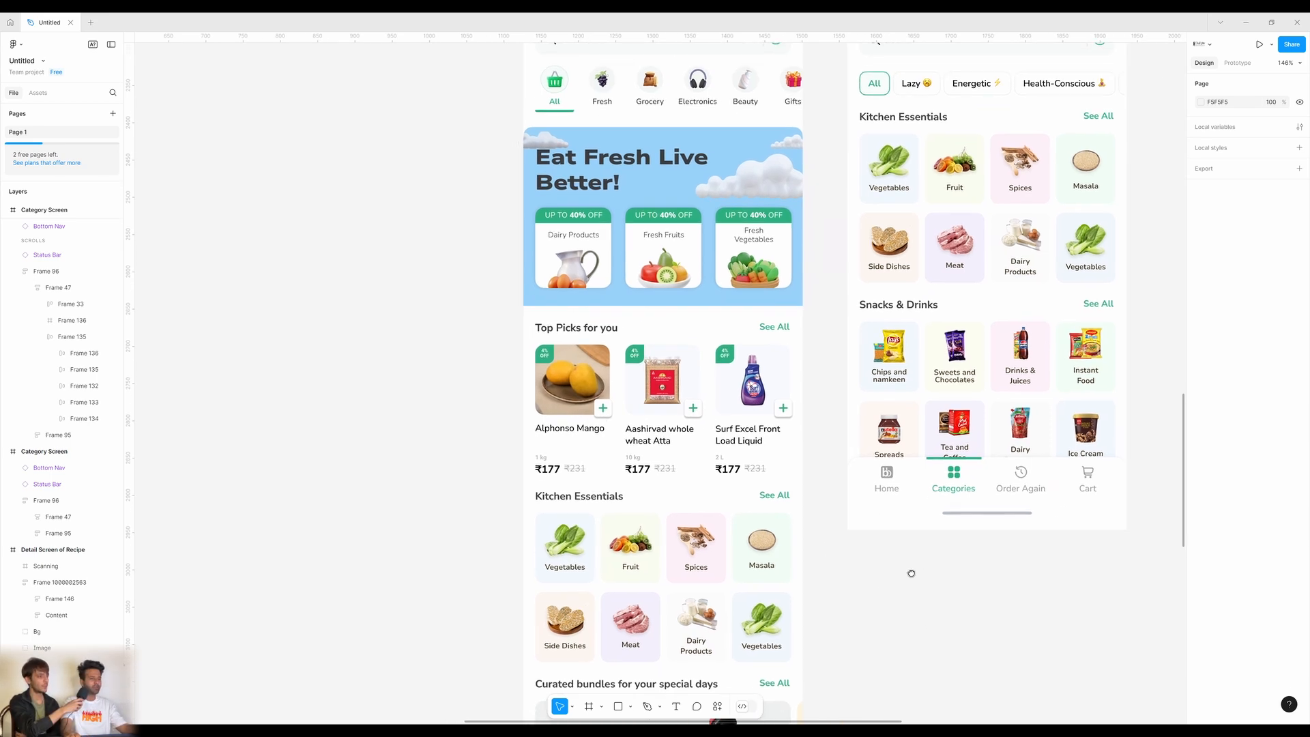
{"action": "scroll", "coordinate": [735, 569], "scroll_direction": "down", "scroll_amount": 5}
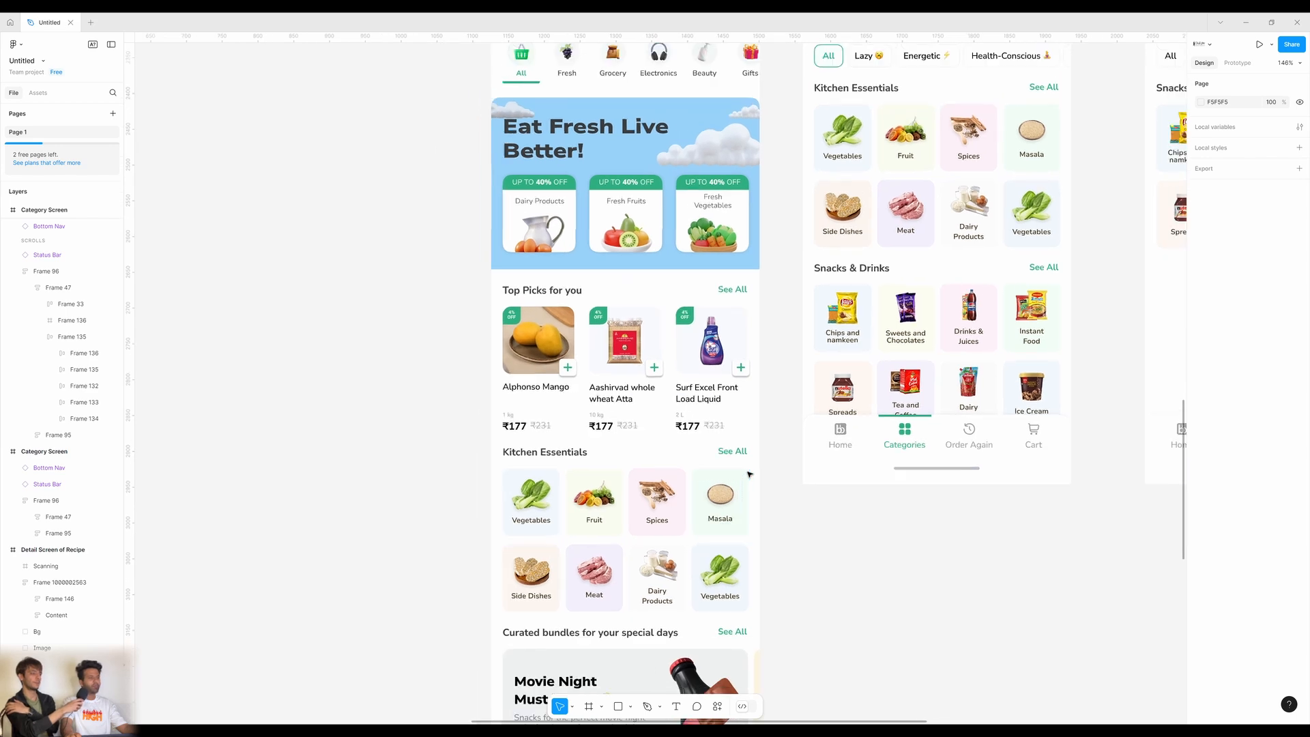
{"action": "scroll", "coordinate": [530, 543], "scroll_direction": "up", "scroll_amount": 3}
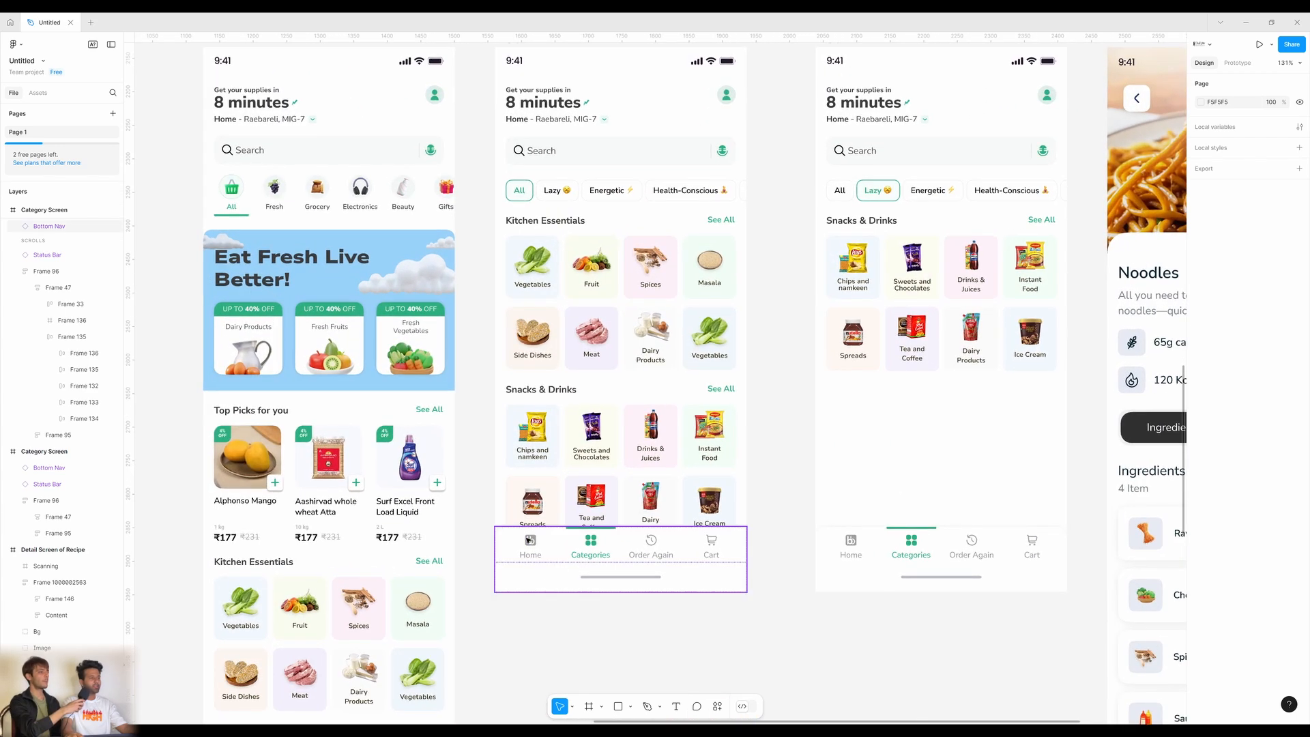
{"action": "left_click", "coordinate": [538, 550]}
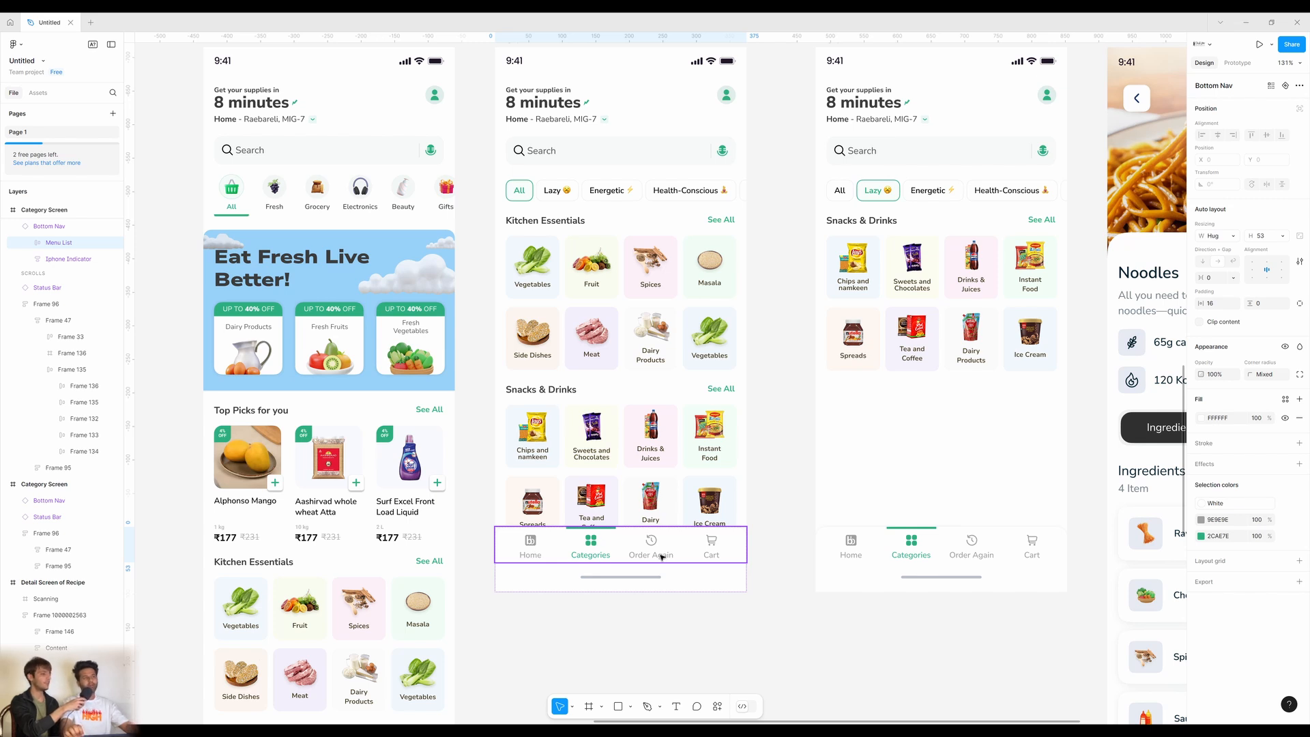
{"action": "scroll", "coordinate": [660, 556], "scroll_direction": "up", "scroll_amount": 3}
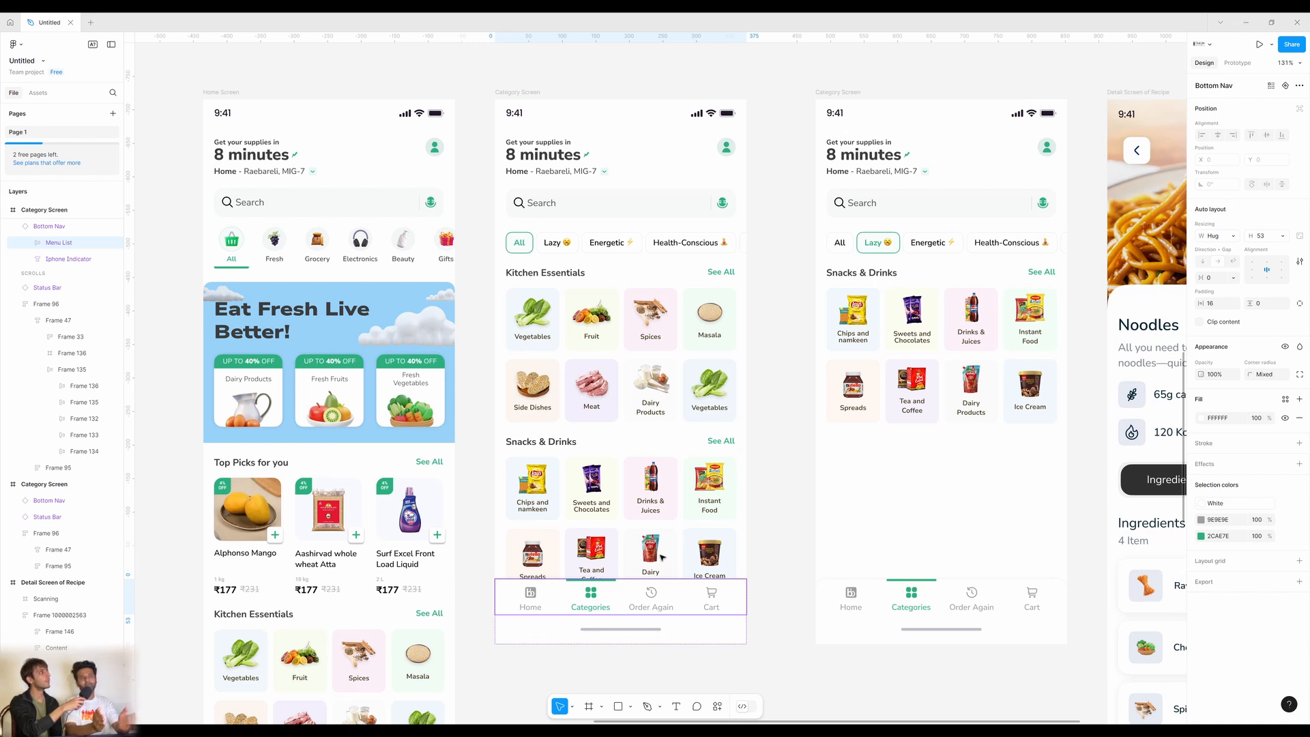
{"action": "scroll", "coordinate": [665, 554], "scroll_direction": "up", "scroll_amount": 1}
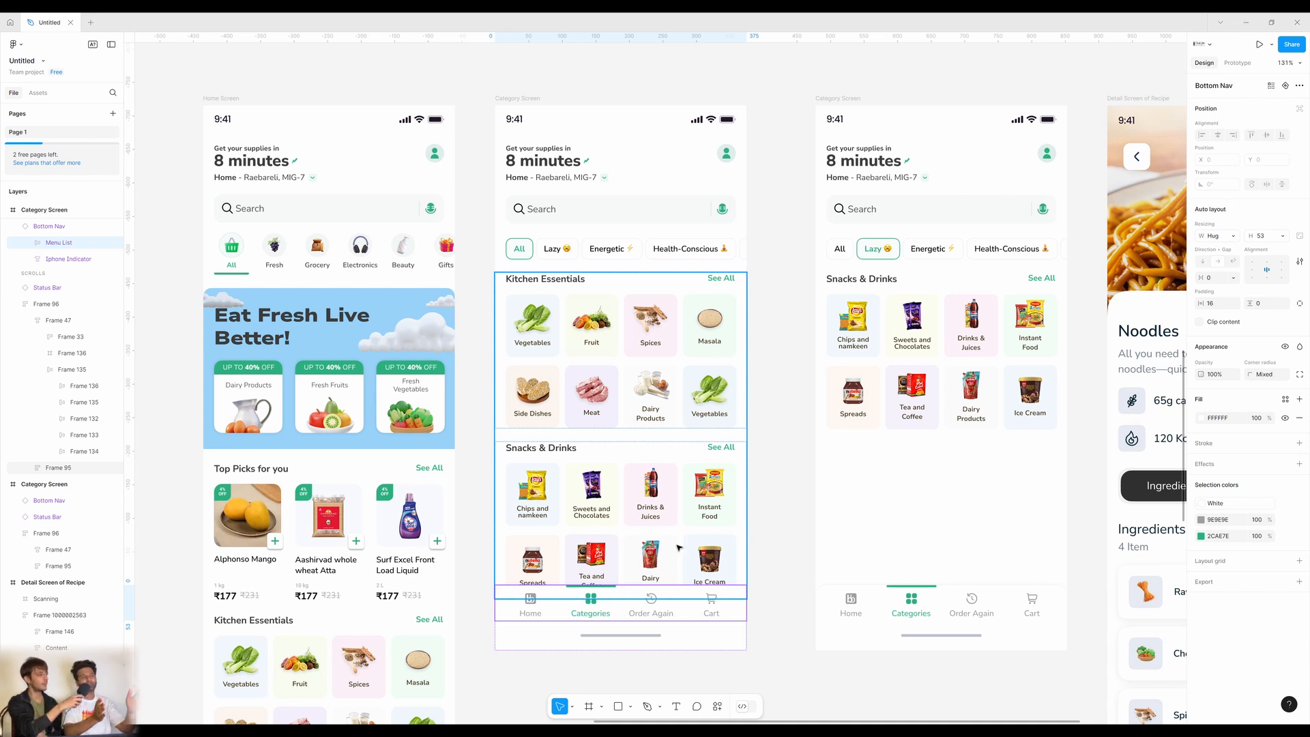
{"action": "scroll", "coordinate": [679, 547], "scroll_direction": "right", "scroll_amount": 10}
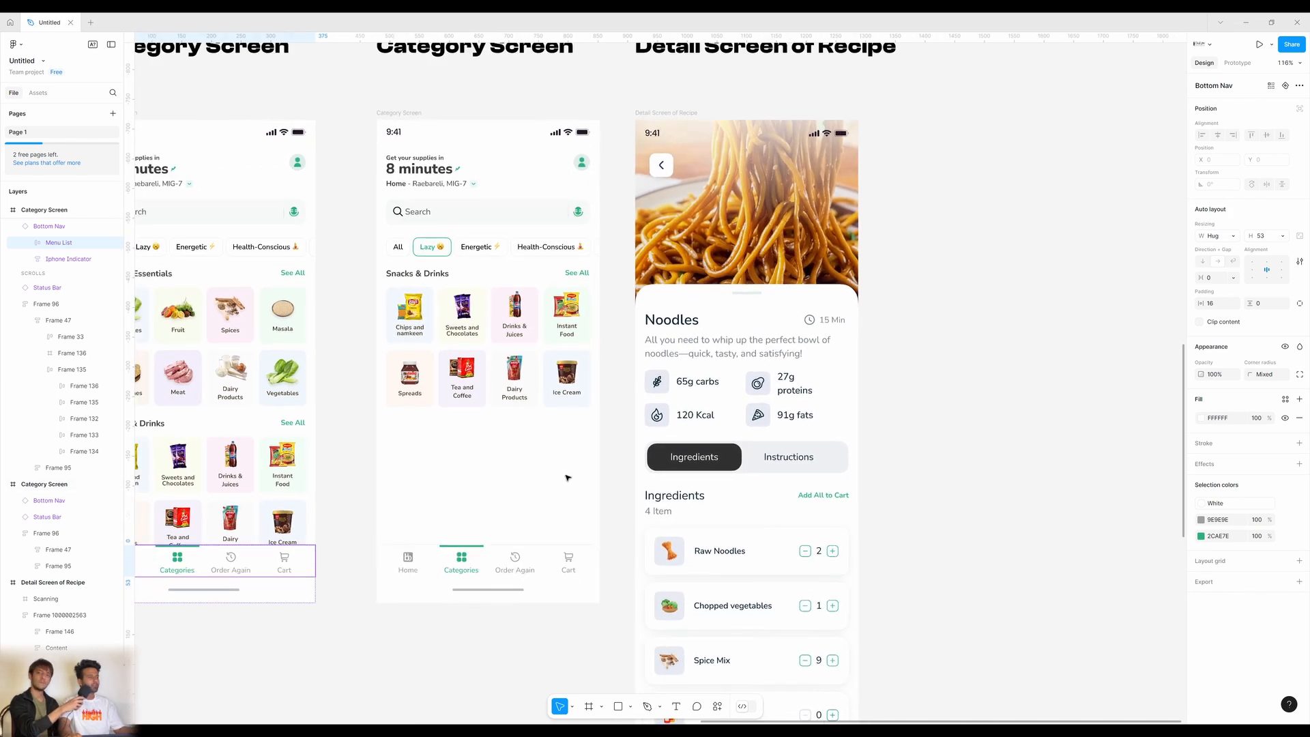
Deselect the bottom navigation and pan across the New Screens to the new Home screen.
{"action": "scroll", "coordinate": [563, 477], "scroll_direction": "down", "scroll_amount": 5}
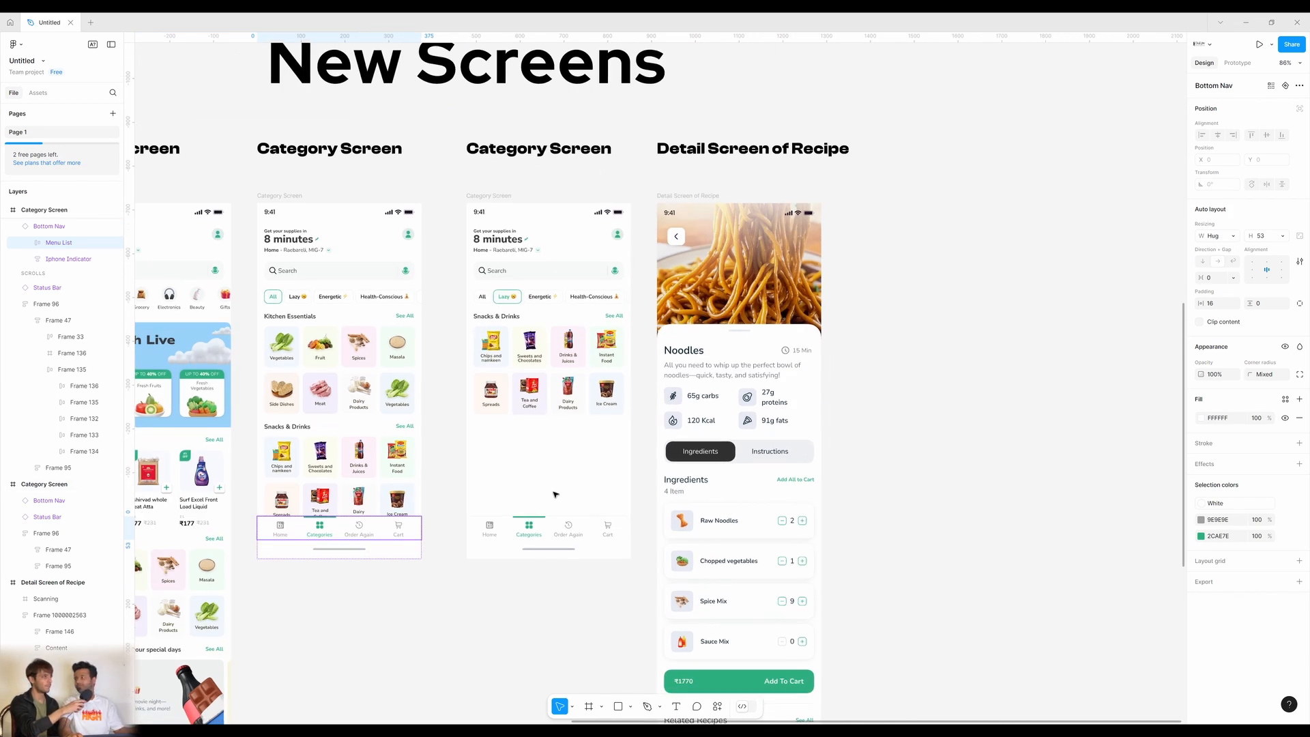
{"action": "scroll", "coordinate": [573, 486], "scroll_direction": "down", "scroll_amount": 3}
{"action": "scroll", "coordinate": [675, 435], "scroll_direction": "right", "scroll_amount": 5}
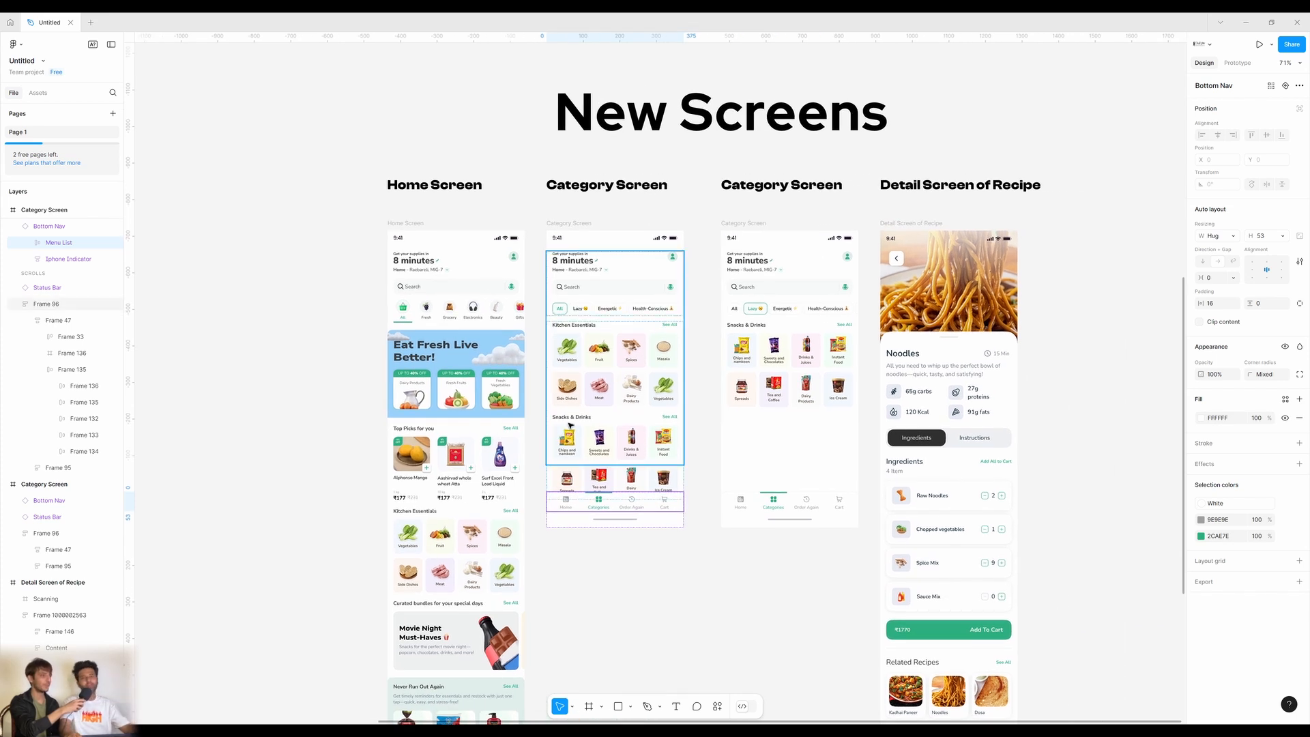
{"action": "left_click", "coordinate": [648, 562]}
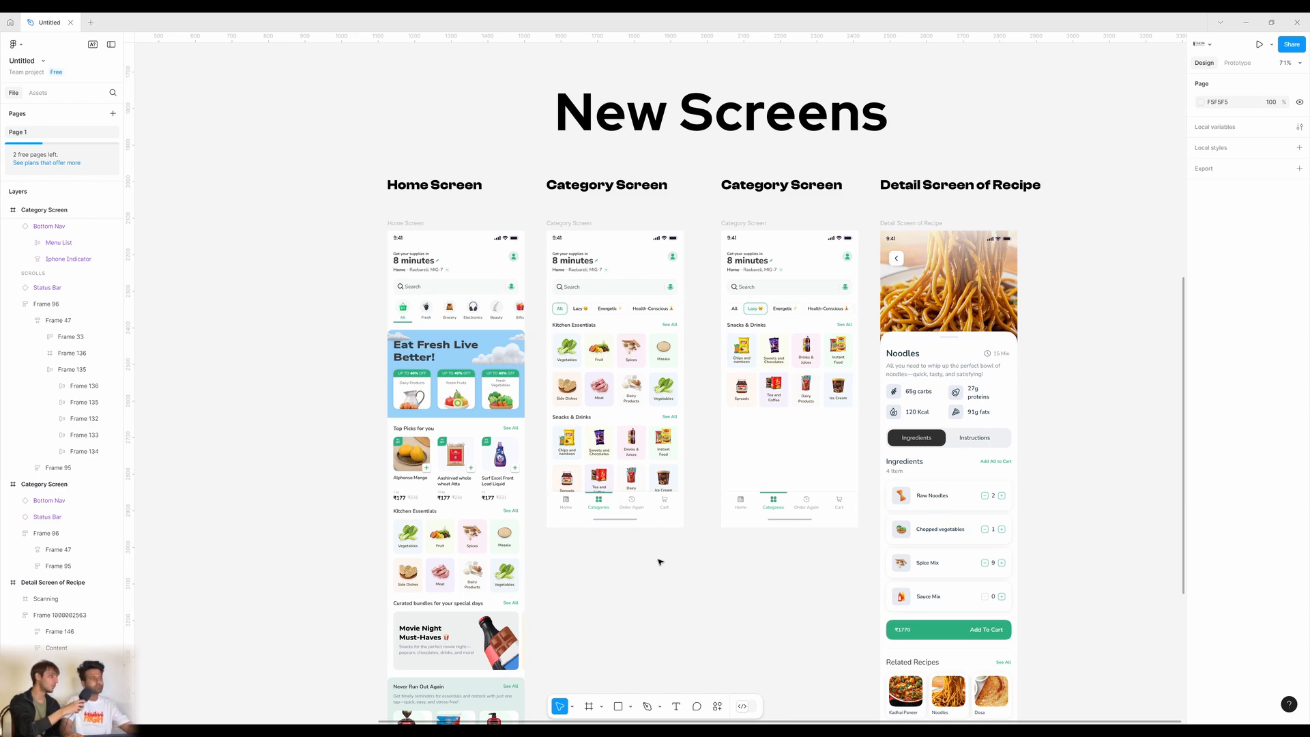
{"action": "scroll", "coordinate": [539, 381], "scroll_direction": "up", "scroll_amount": 5}
{"action": "scroll", "coordinate": [539, 381], "scroll_direction": "up", "scroll_amount": 2}
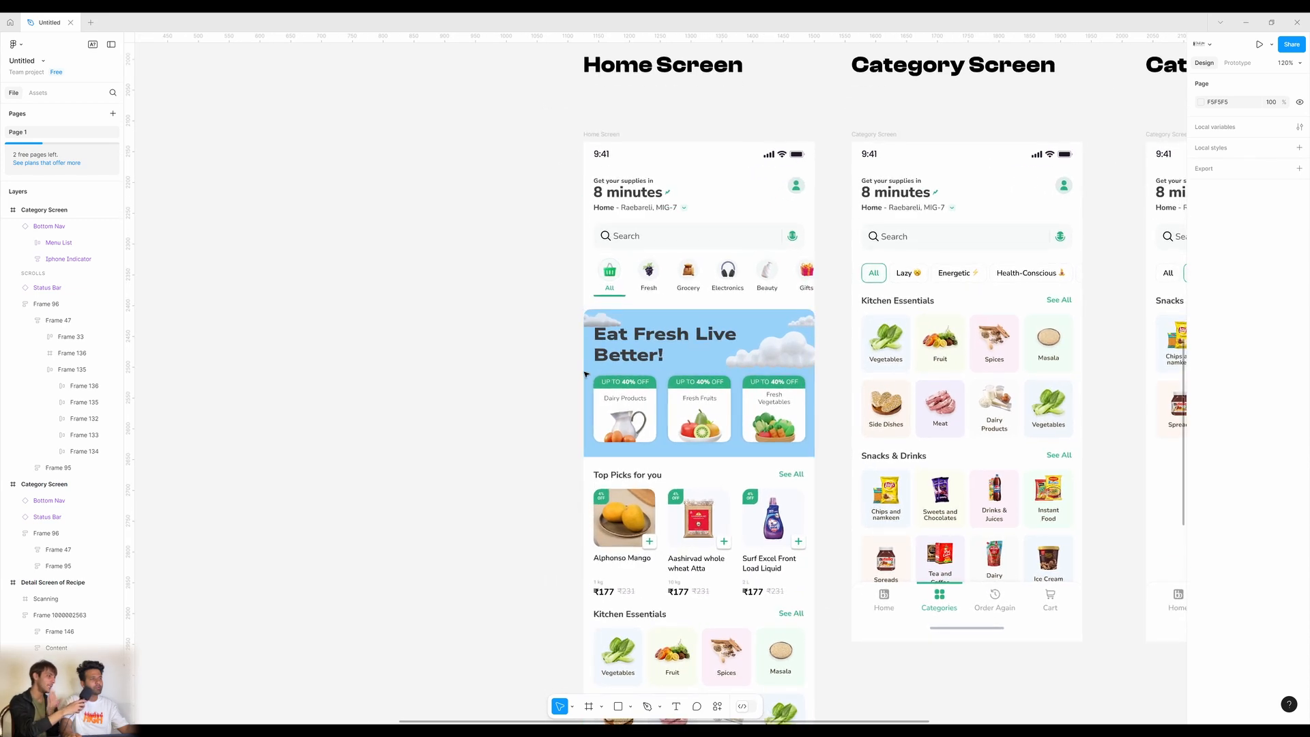
{"action": "left_click_drag", "start_coordinate": [585, 374], "coordinate": [527, 452]}
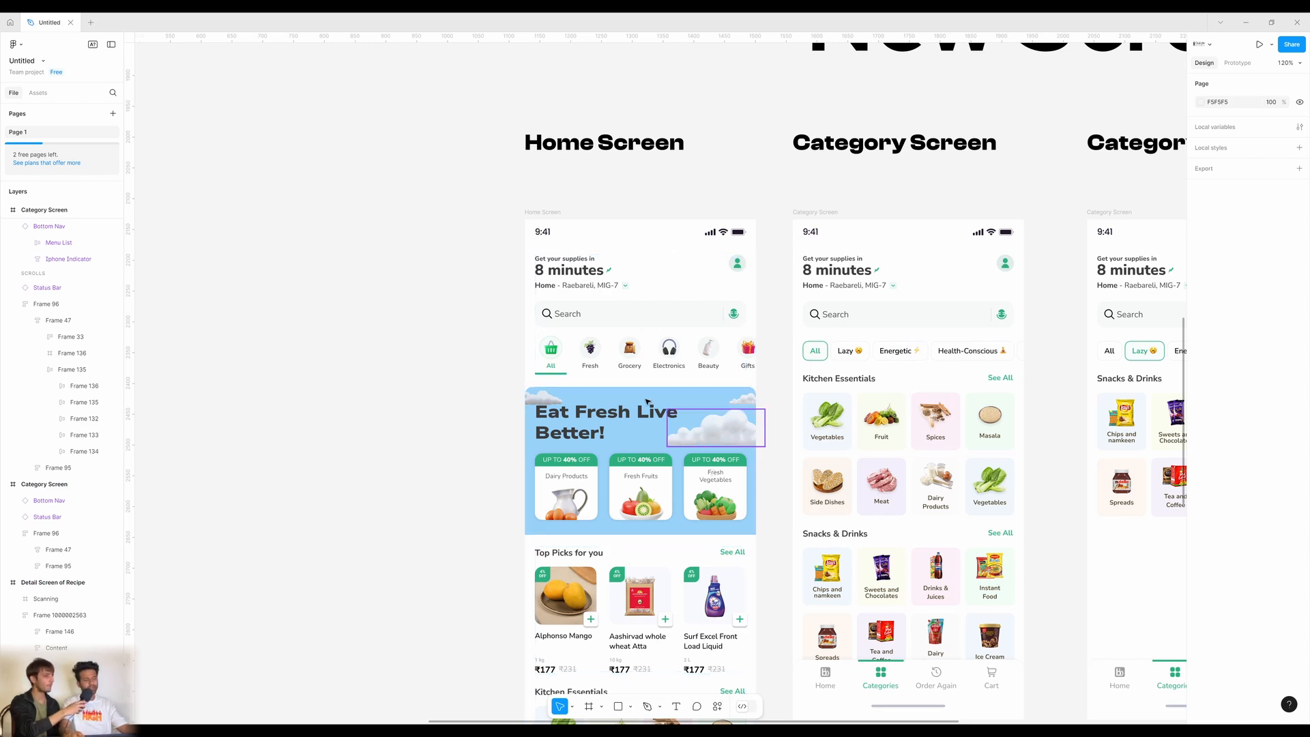
Scroll up to the old bigbasket home and categories reference screens.
{"action": "scroll", "coordinate": [602, 354], "scroll_direction": "up", "scroll_amount": 3}
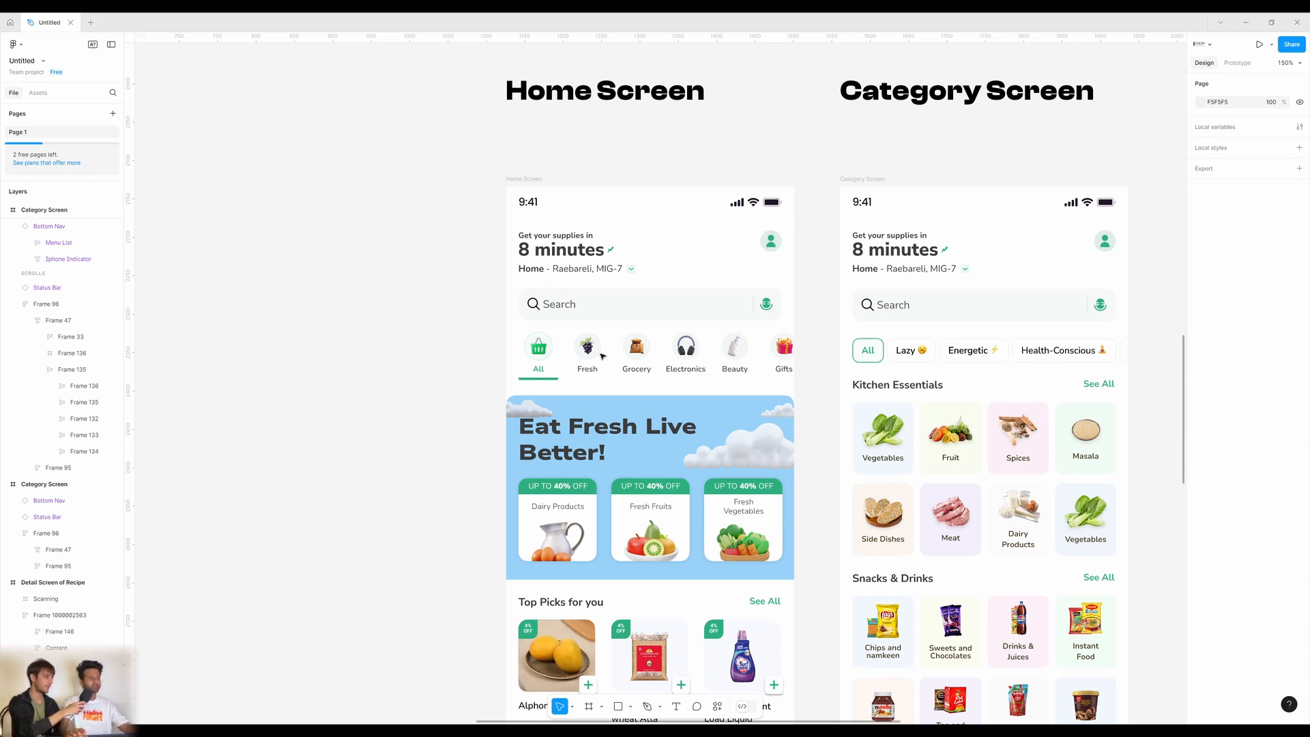
{"action": "scroll", "coordinate": [601, 354], "scroll_direction": "down", "scroll_amount": 5}
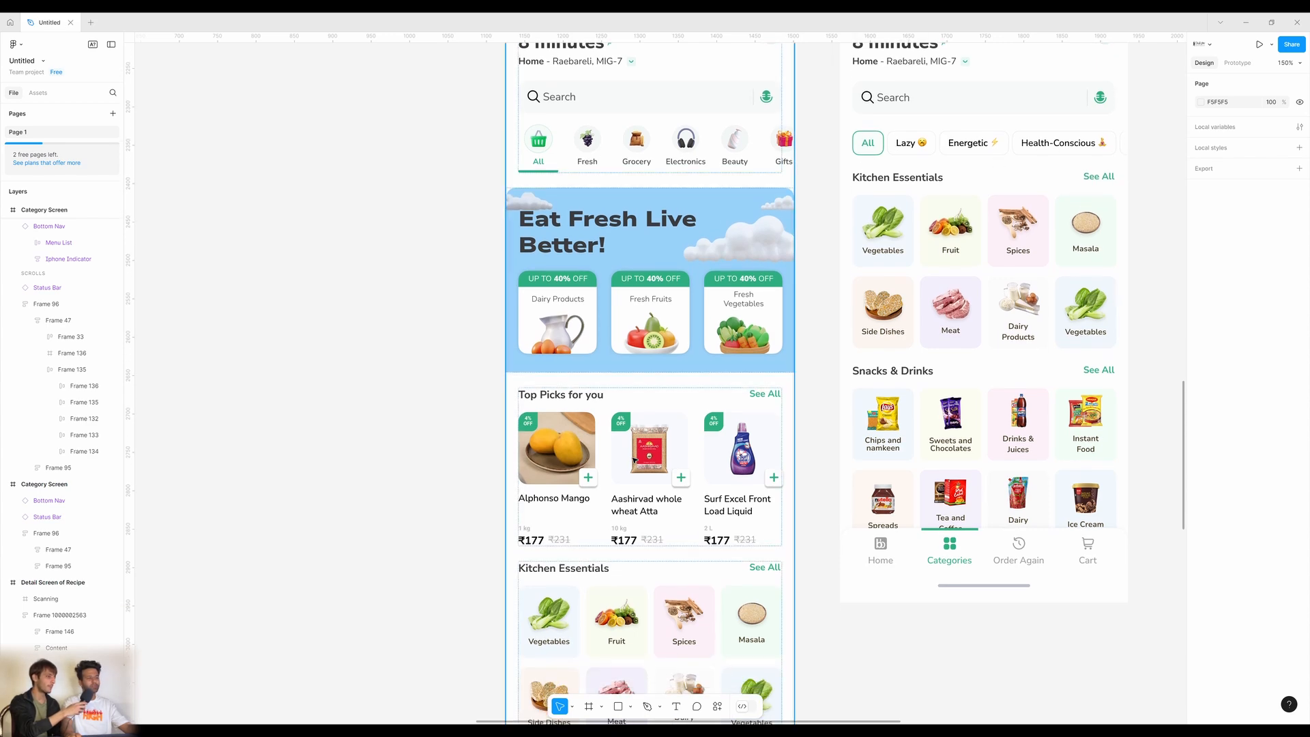
{"action": "scroll", "coordinate": [631, 458], "scroll_direction": "up", "scroll_amount": 10}
{"action": "scroll", "coordinate": [635, 459], "scroll_direction": "up", "scroll_amount": 20}
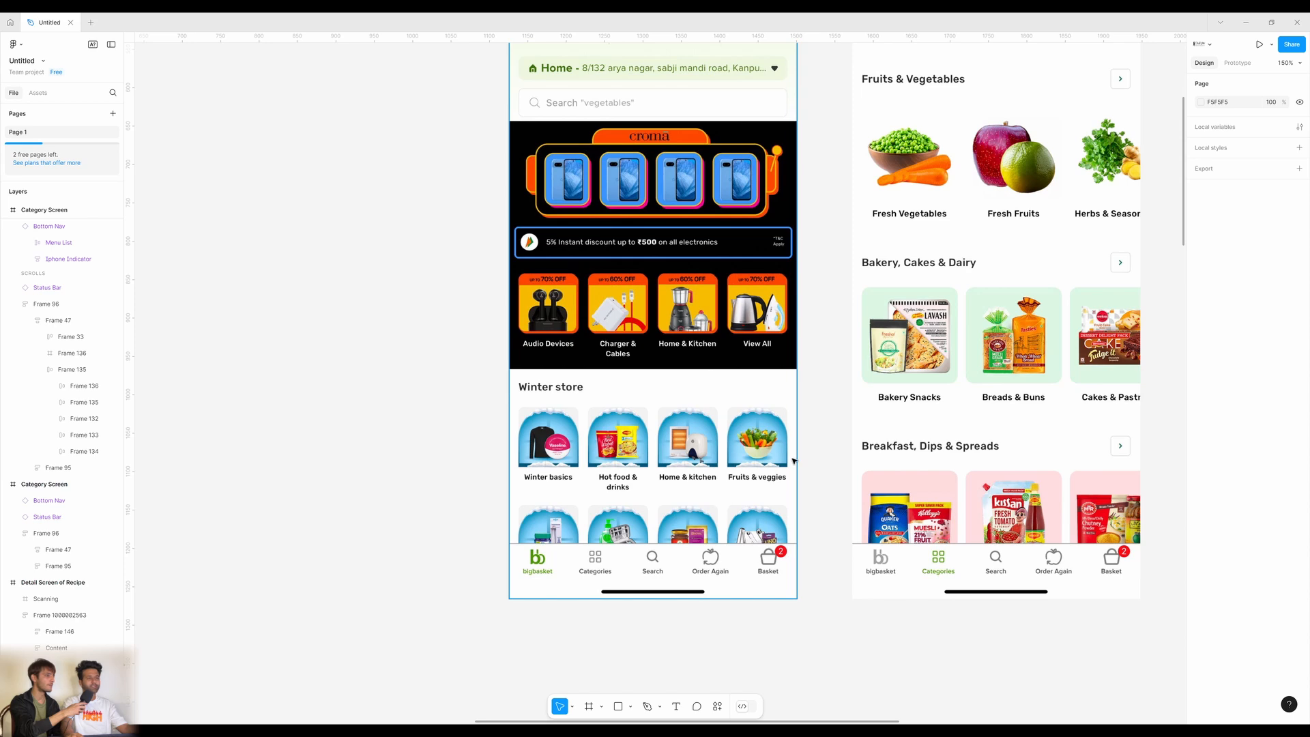
Scroll from the old screens back to the redesigned Home Screen beside the new Category Screen.
{"action": "scroll", "coordinate": [791, 460], "scroll_direction": "up", "scroll_amount": 2}
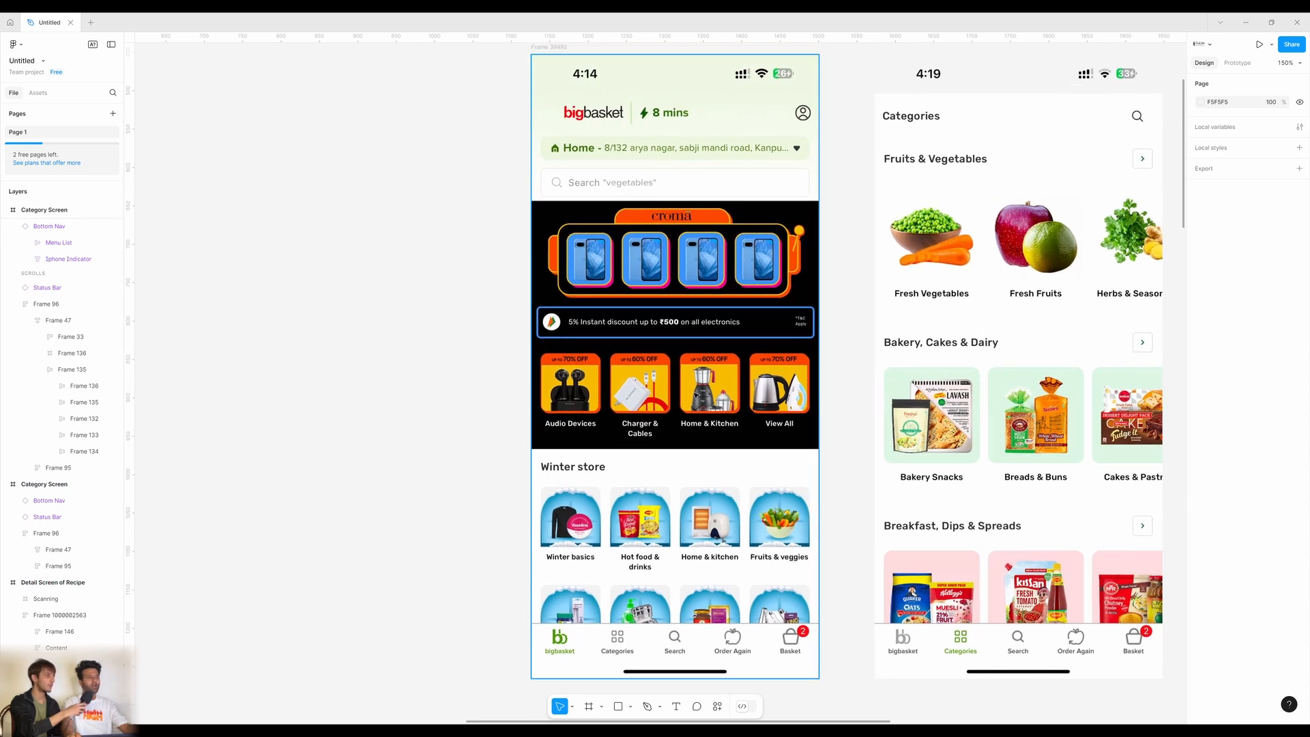
{"action": "scroll", "coordinate": [696, 395], "scroll_direction": "down", "scroll_amount": 20}
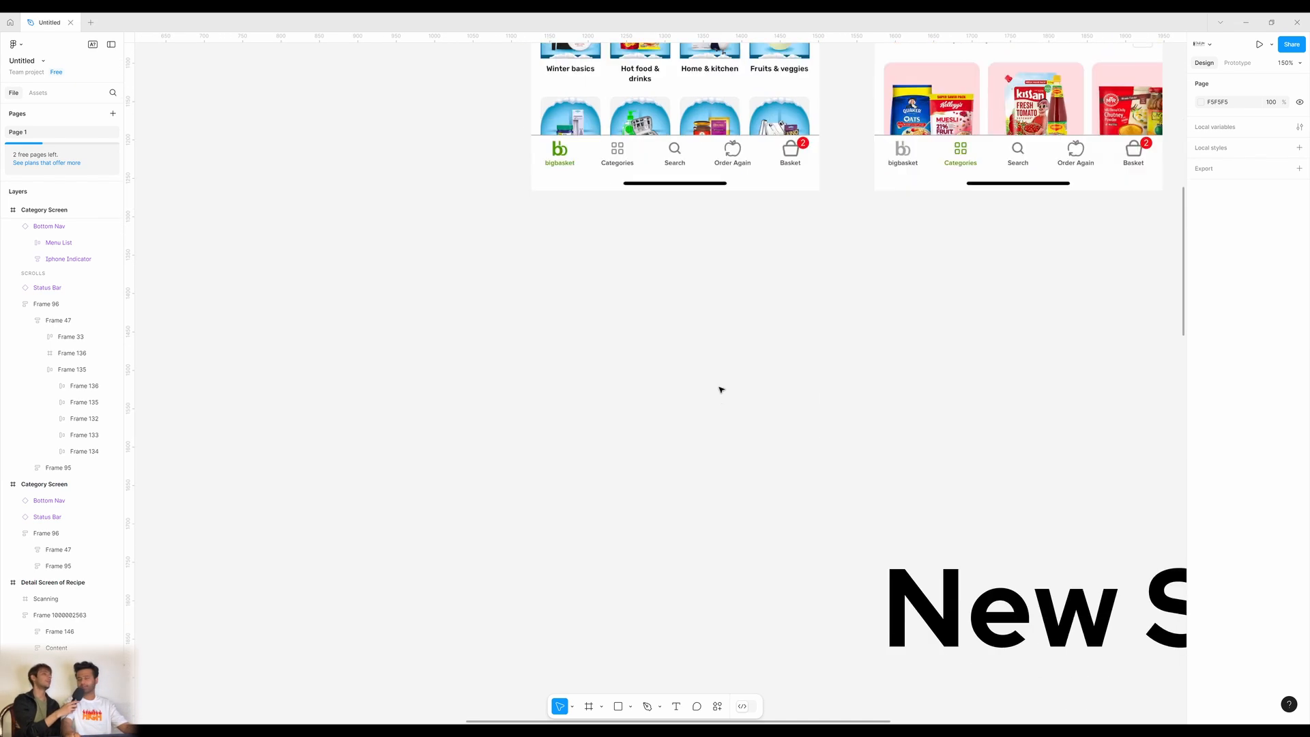
{"action": "scroll", "coordinate": [717, 430], "scroll_direction": "up", "scroll_amount": 3}
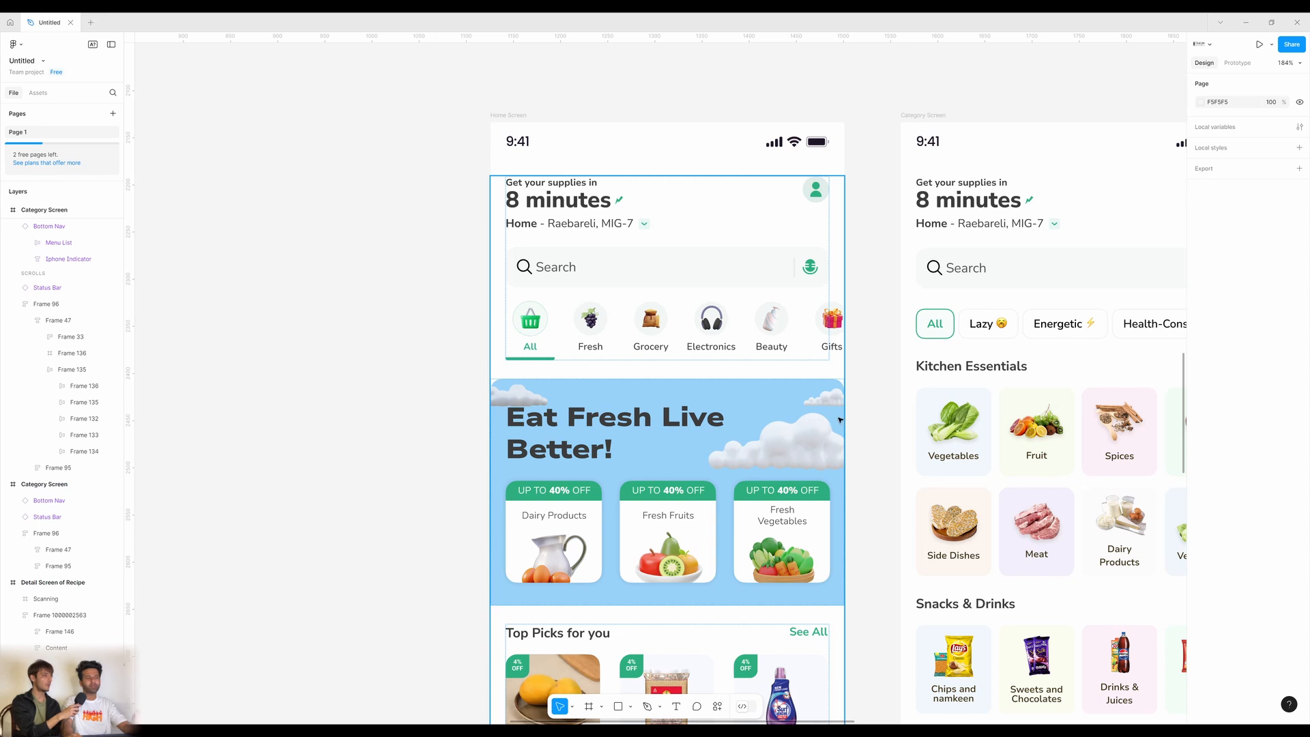
{"action": "left_click", "coordinate": [604, 327]}
{"action": "double_click", "coordinate": [604, 327]}
{"action": "double_click", "coordinate": [604, 327]}
{"action": "double_click", "coordinate": [604, 327]}
{"action": "double_click", "coordinate": [605, 327]}
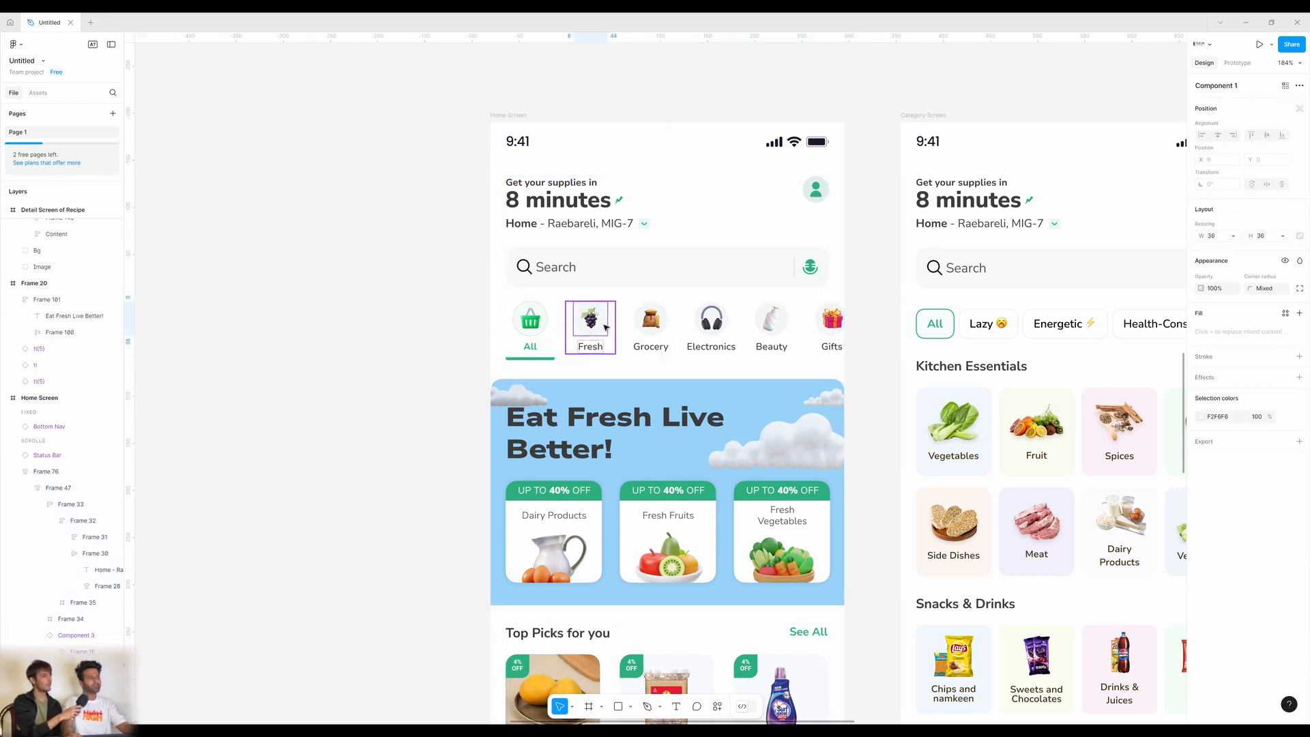
{"action": "left_click", "coordinate": [666, 329]}
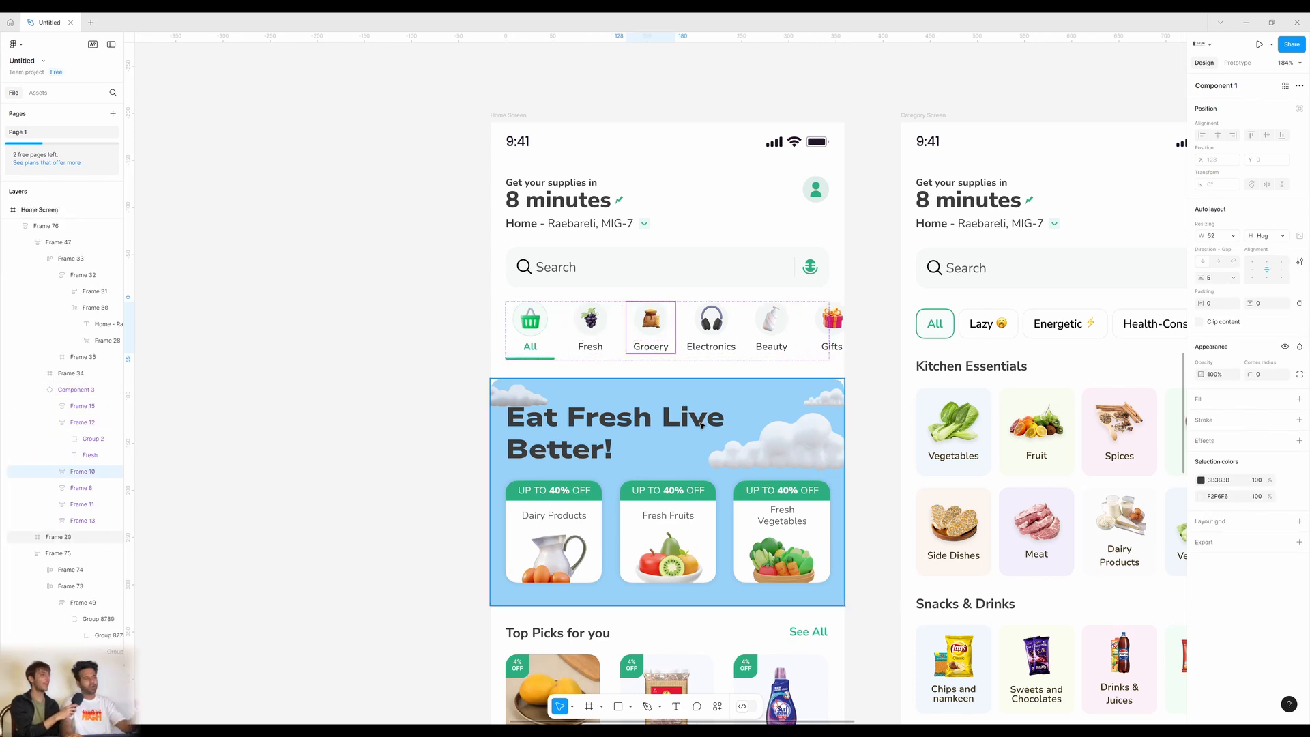
{"action": "scroll", "coordinate": [707, 421], "scroll_direction": "down", "scroll_amount": 3}
{"action": "left_click", "coordinate": [663, 440]}
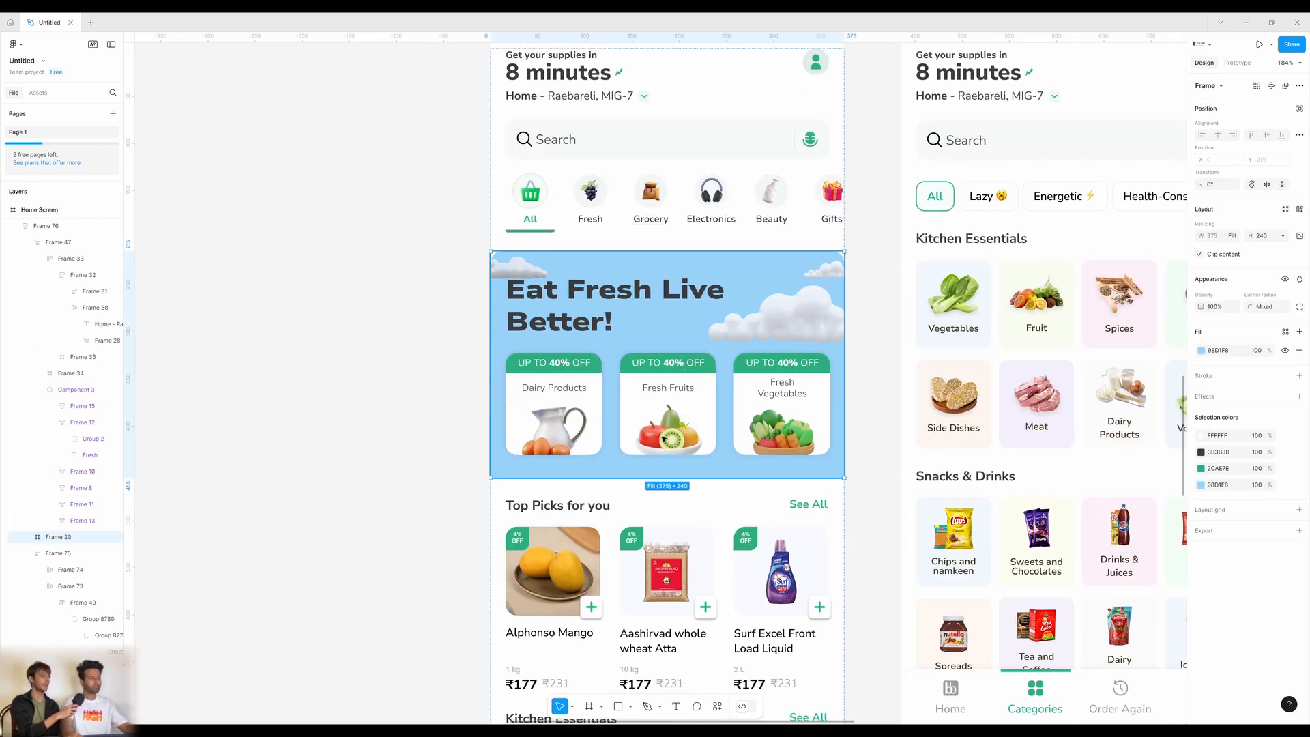
{"action": "double_click", "coordinate": [663, 440]}
{"action": "double_click", "coordinate": [663, 440]}
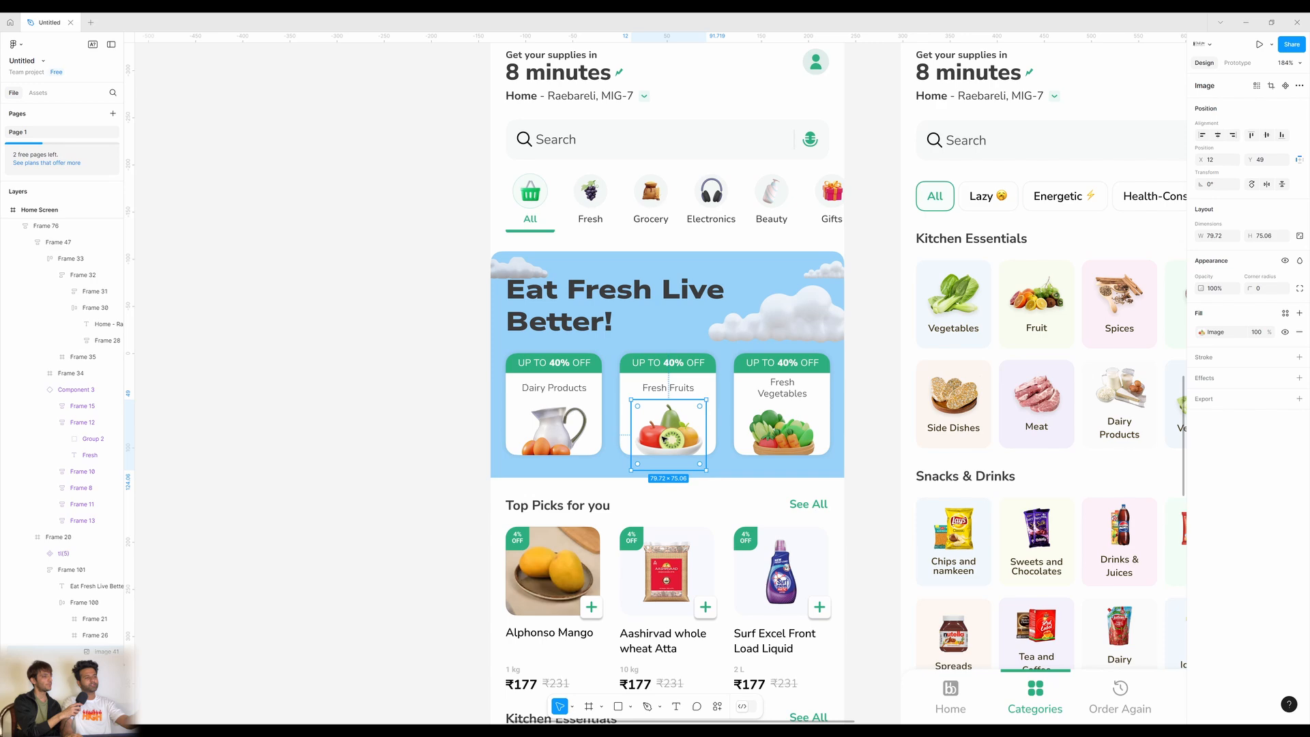
{"action": "left_click", "coordinate": [320, 387]}
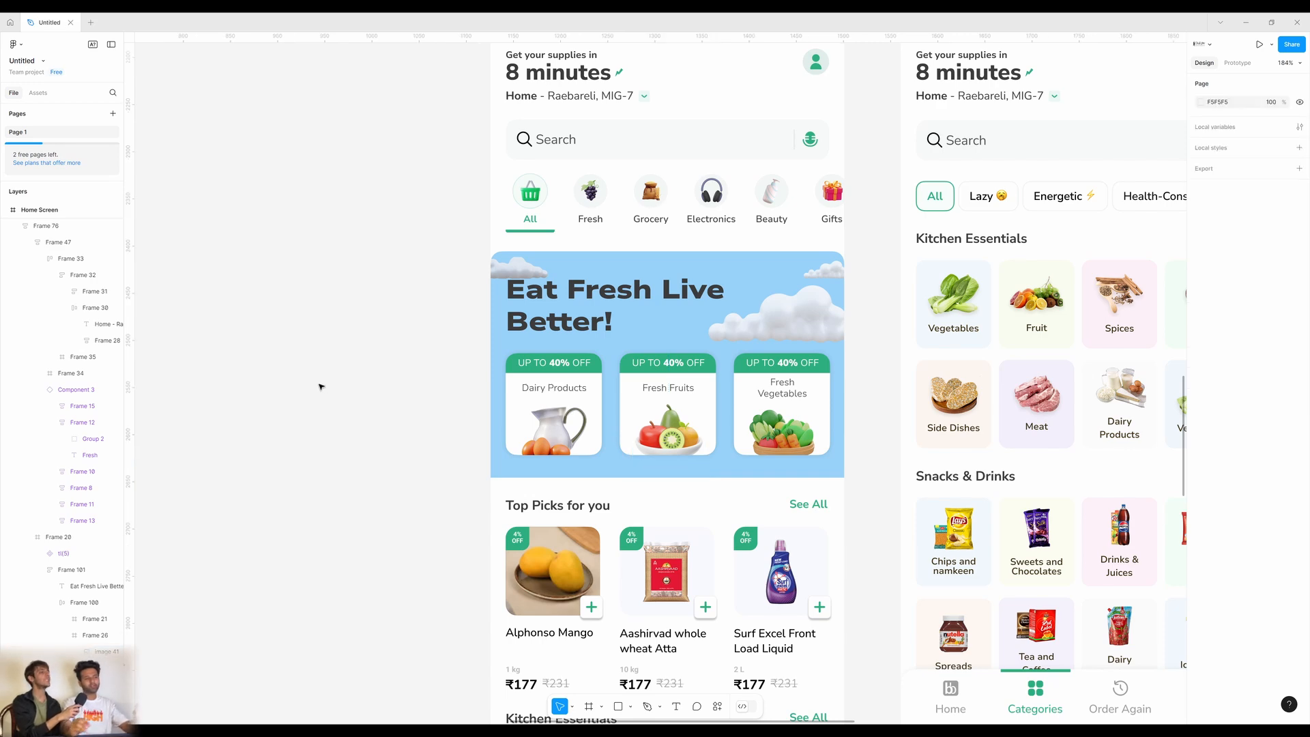
{"action": "scroll", "coordinate": [672, 312], "scroll_direction": "down", "scroll_amount": 3}
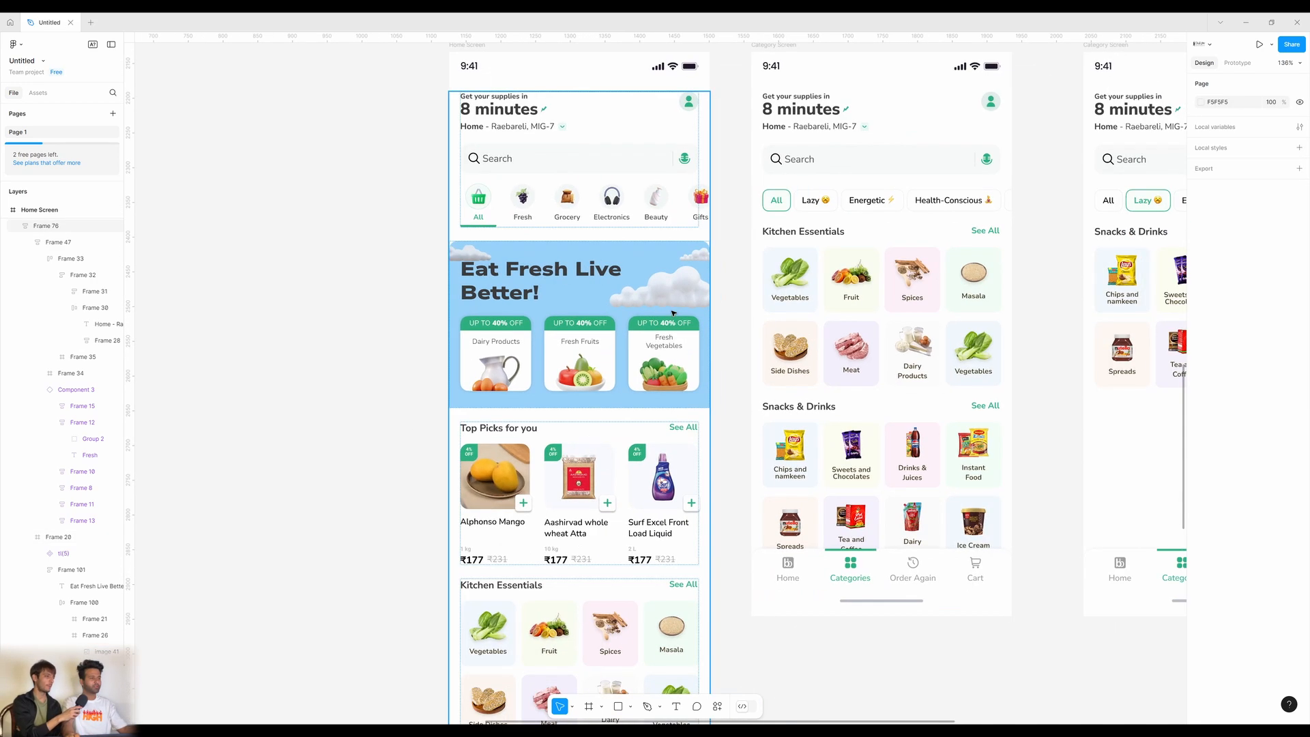
{"action": "left_click_drag", "start_coordinate": [672, 313], "coordinate": [559, 362]}
{"action": "scroll", "coordinate": [524, 469], "scroll_direction": "down", "scroll_amount": 2}
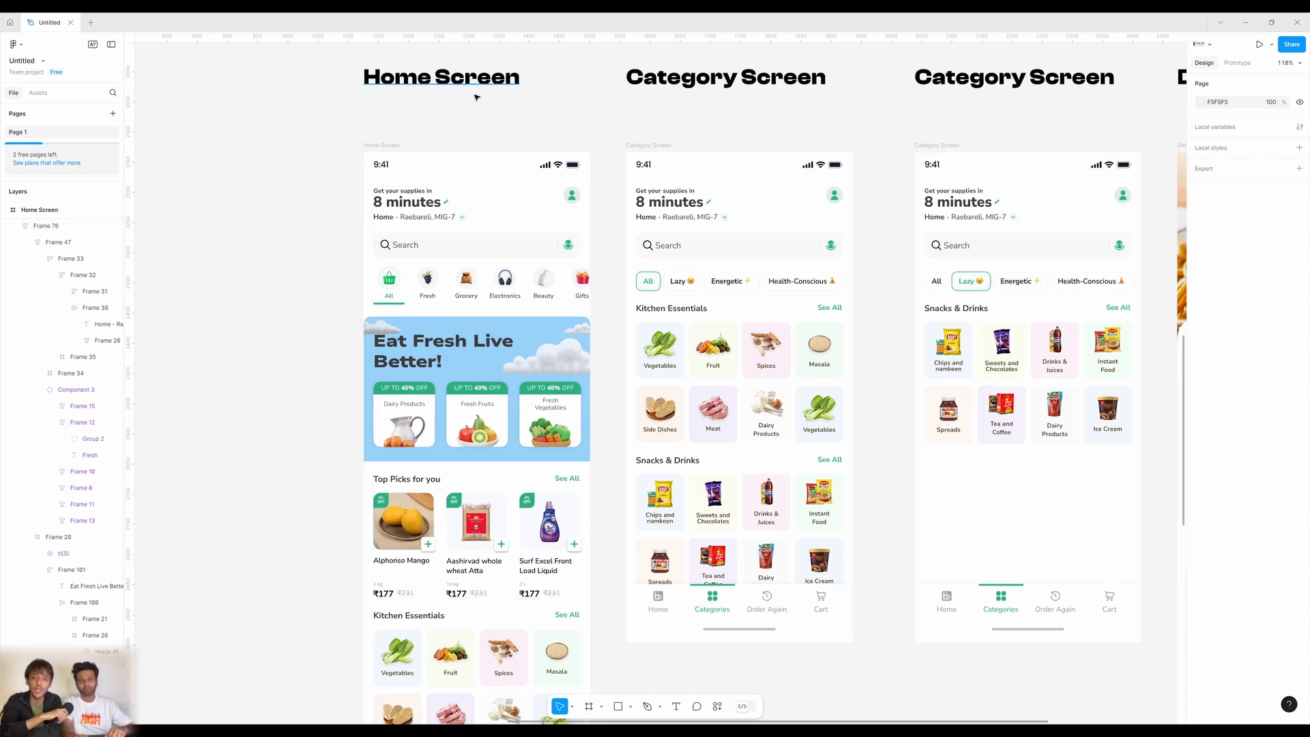
{"action": "scroll", "coordinate": [464, 87], "scroll_direction": "down", "scroll_amount": 1}
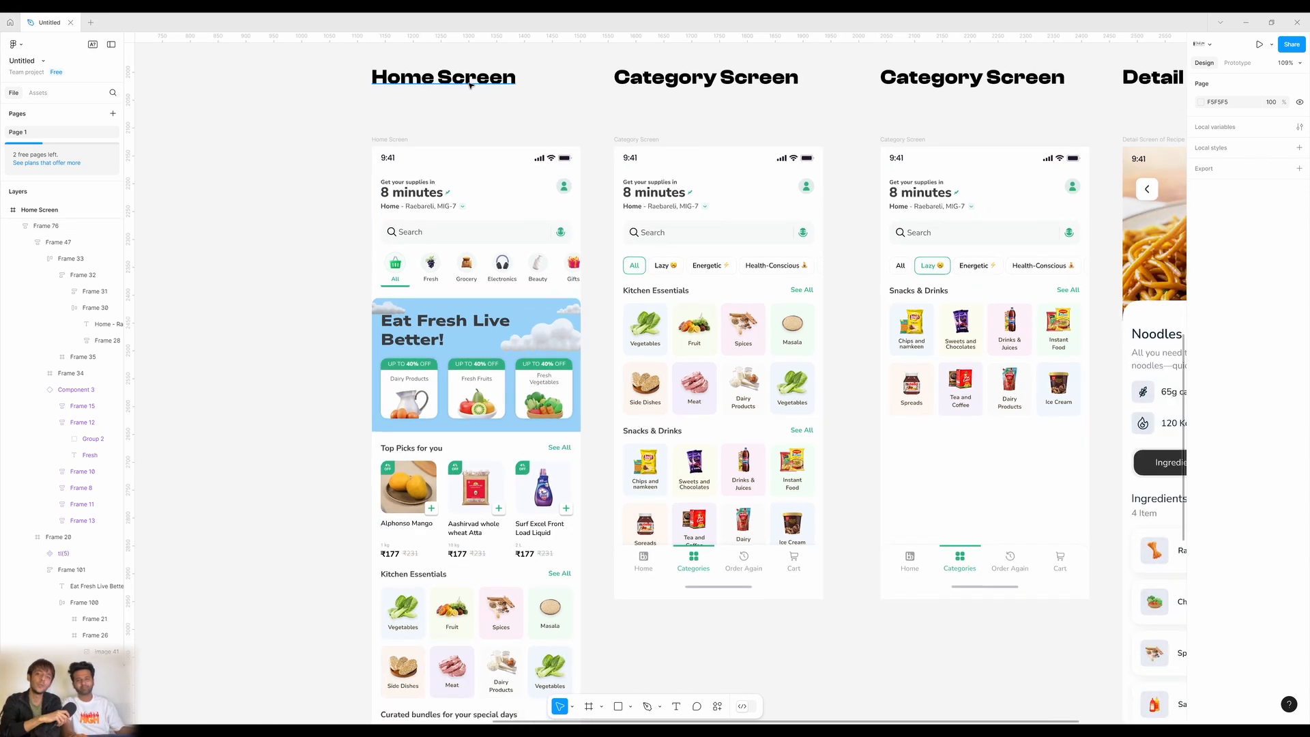